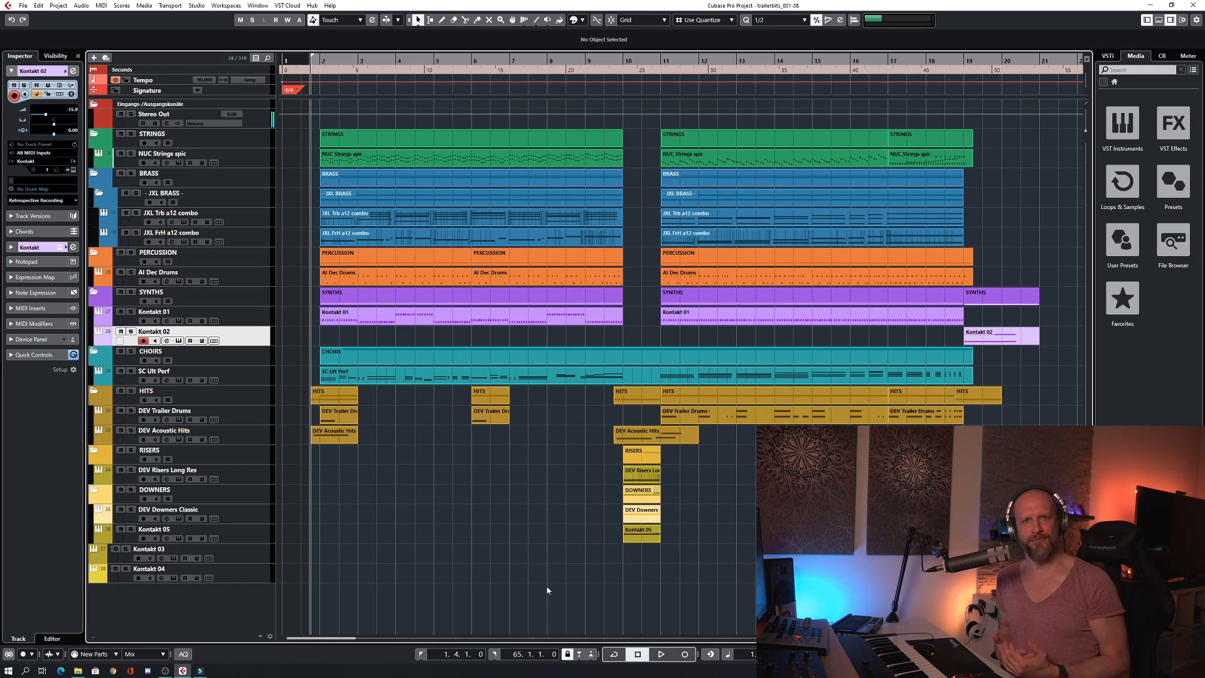
Play the full arrangement, and inspect the Kontakt instrument loaded on the NUC Strings spic track
{"action": "key", "text": "space"}
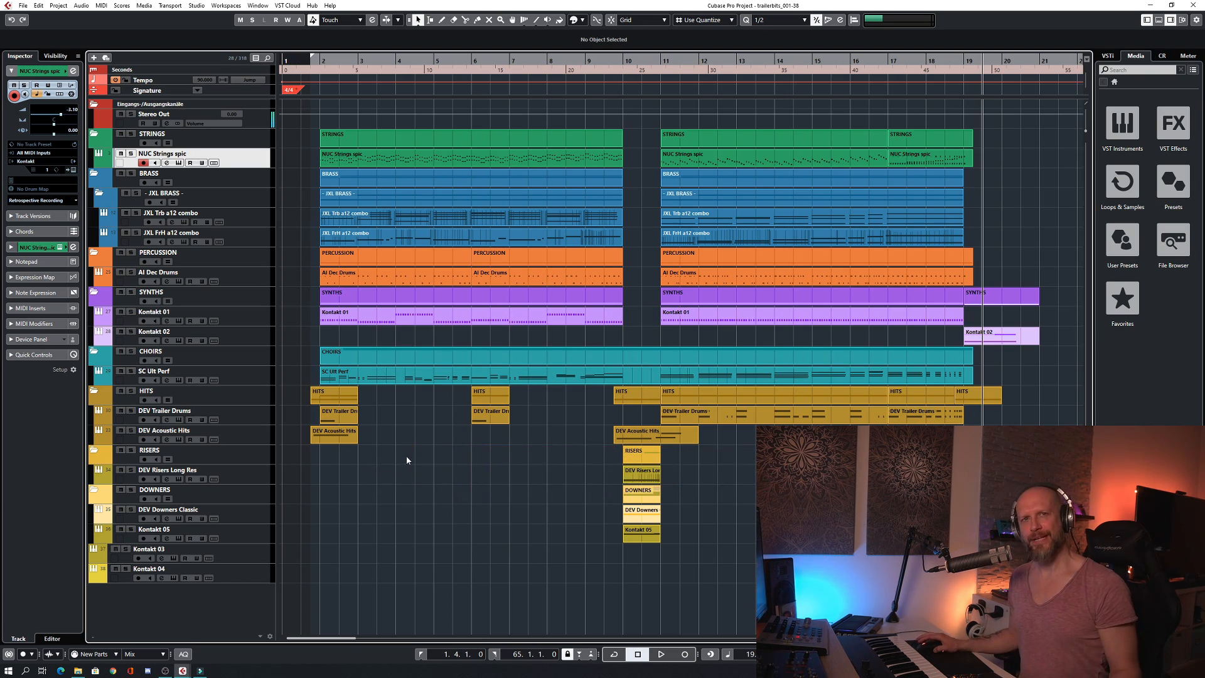
{"action": "left_click", "coordinate": [179, 164]}
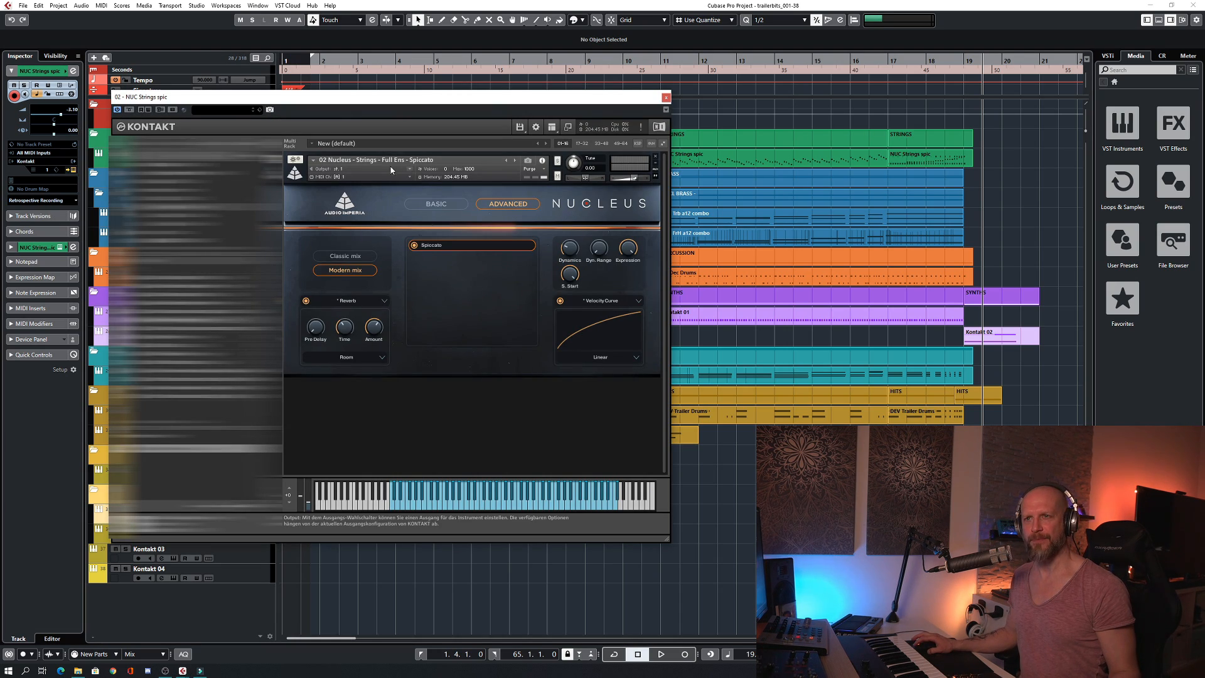
{"action": "left_click", "coordinate": [667, 98]}
Solo the NUC Strings spic track and play it while examining its note pattern in the key editor
{"action": "left_click", "coordinate": [131, 153]}
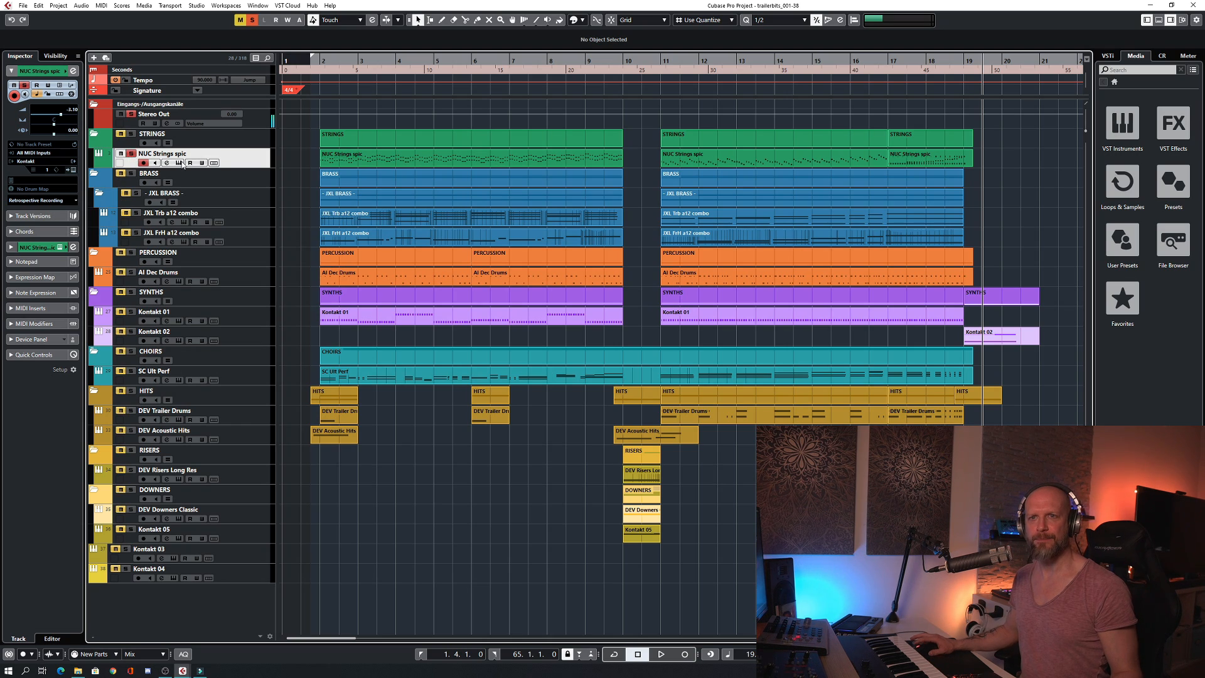
{"action": "key", "text": "space"}
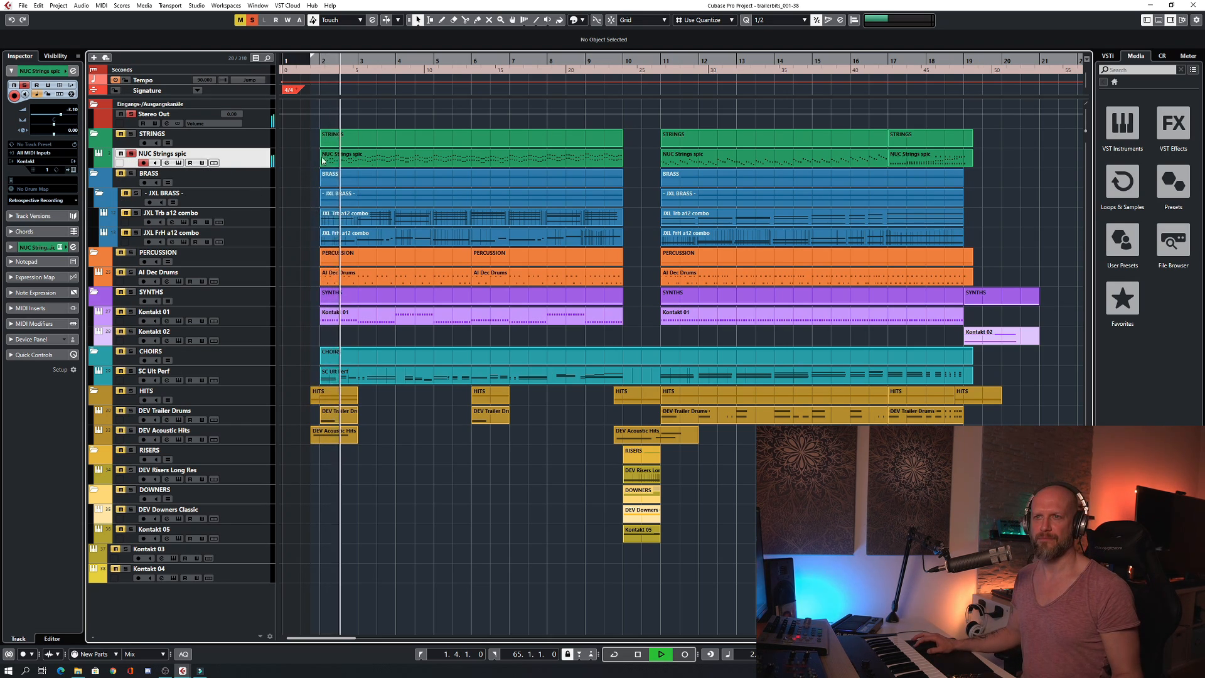
{"action": "double_click", "coordinate": [323, 161]}
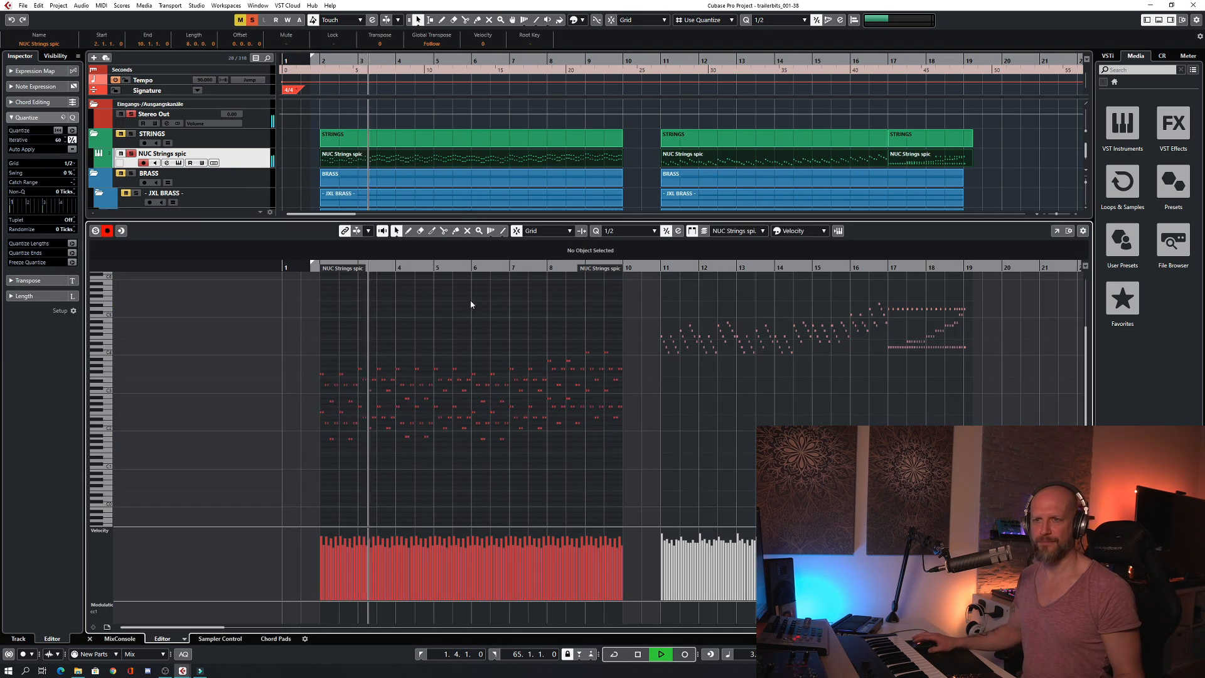
{"action": "key", "text": "h"}
{"action": "key", "text": "h"}
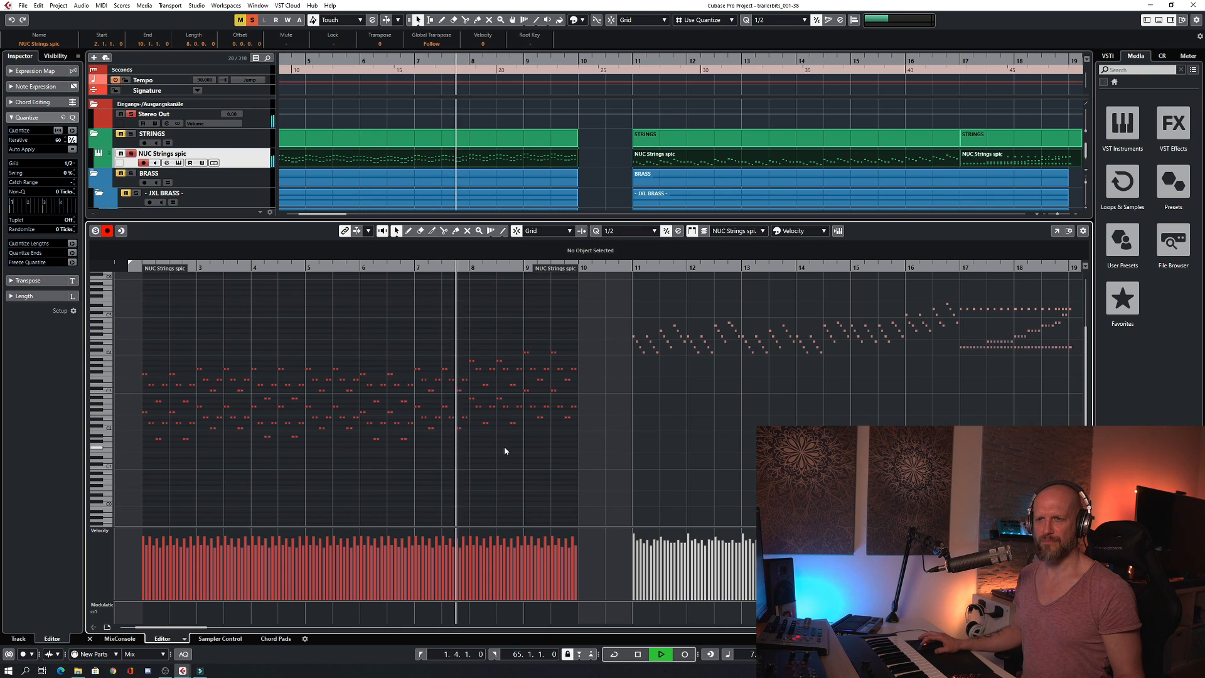
{"action": "key", "text": "shift+h"}
{"action": "key", "text": "shift+h"}
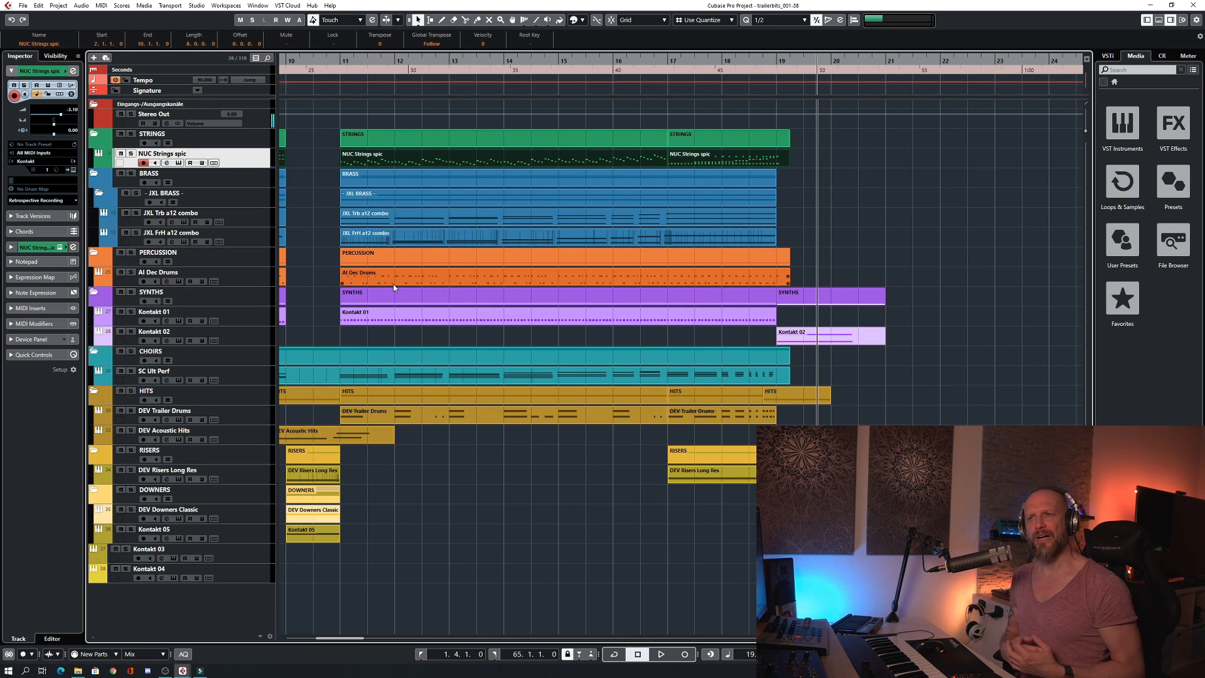
Deselect the strings parts and inspect the SINE Player articulations and mixer of the JXL Trb a12 combo track
{"action": "left_click", "coordinate": [320, 207]}
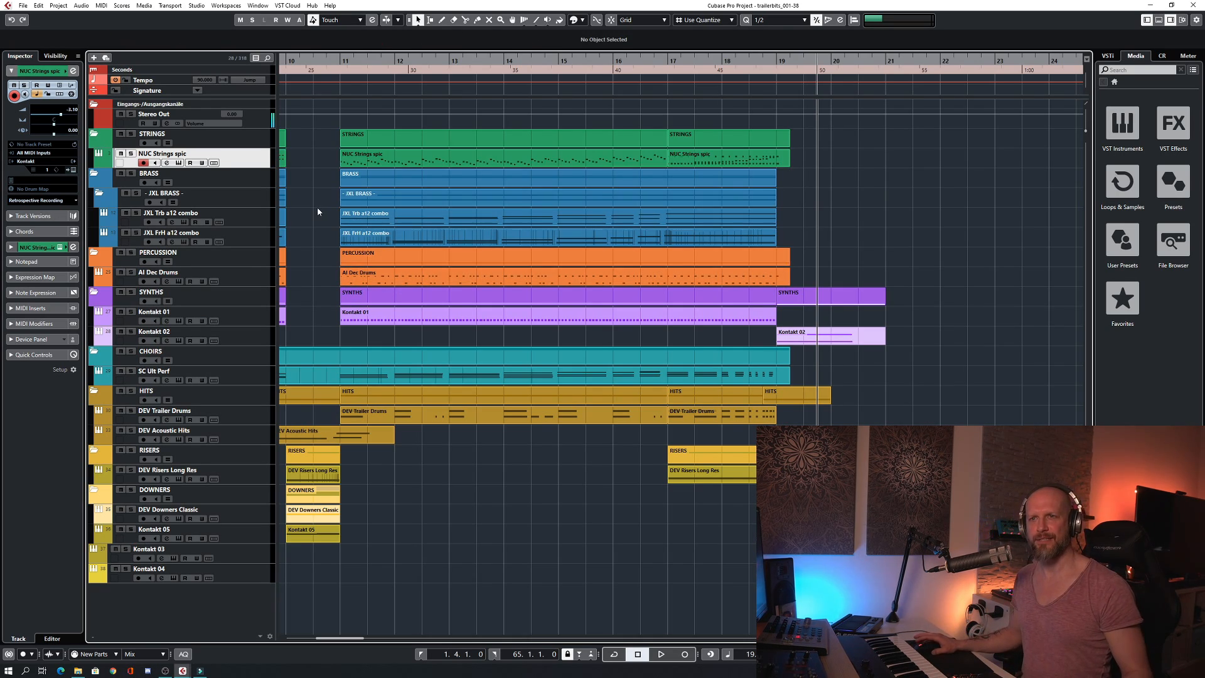
{"action": "key", "text": "g"}
{"action": "scroll", "coordinate": [406, 219], "scroll_direction": "left", "scroll_amount": 3}
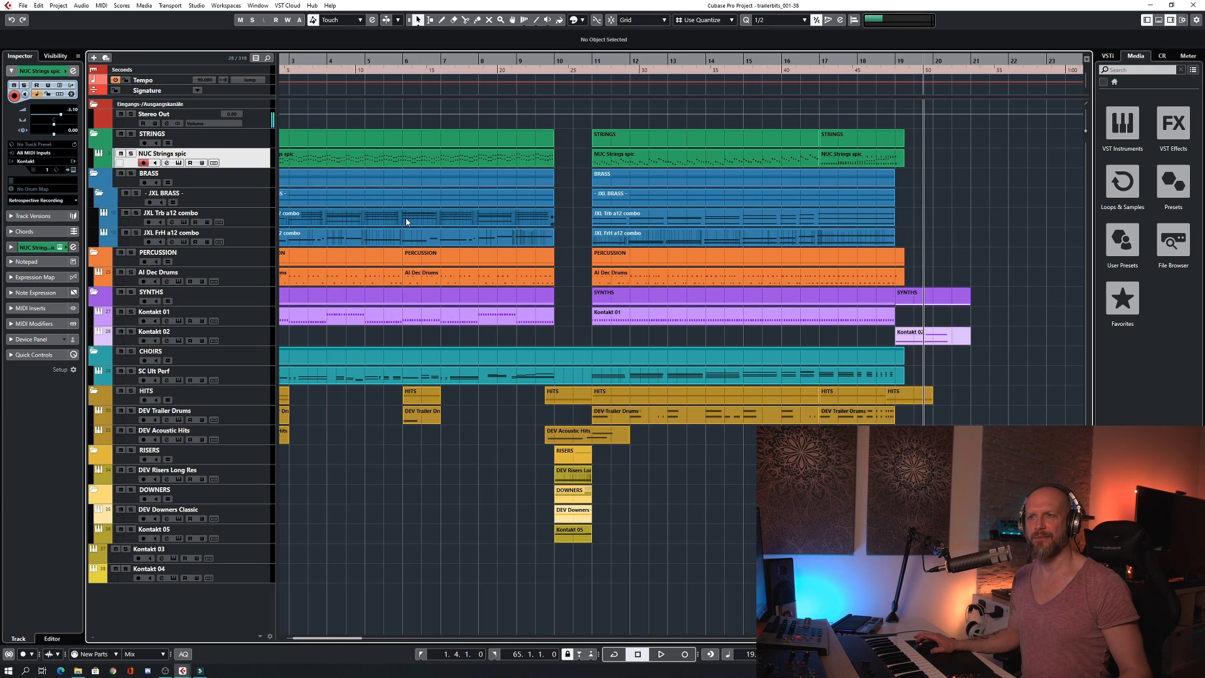
{"action": "key", "text": "g"}
{"action": "scroll", "coordinate": [407, 219], "scroll_direction": "left", "scroll_amount": 3}
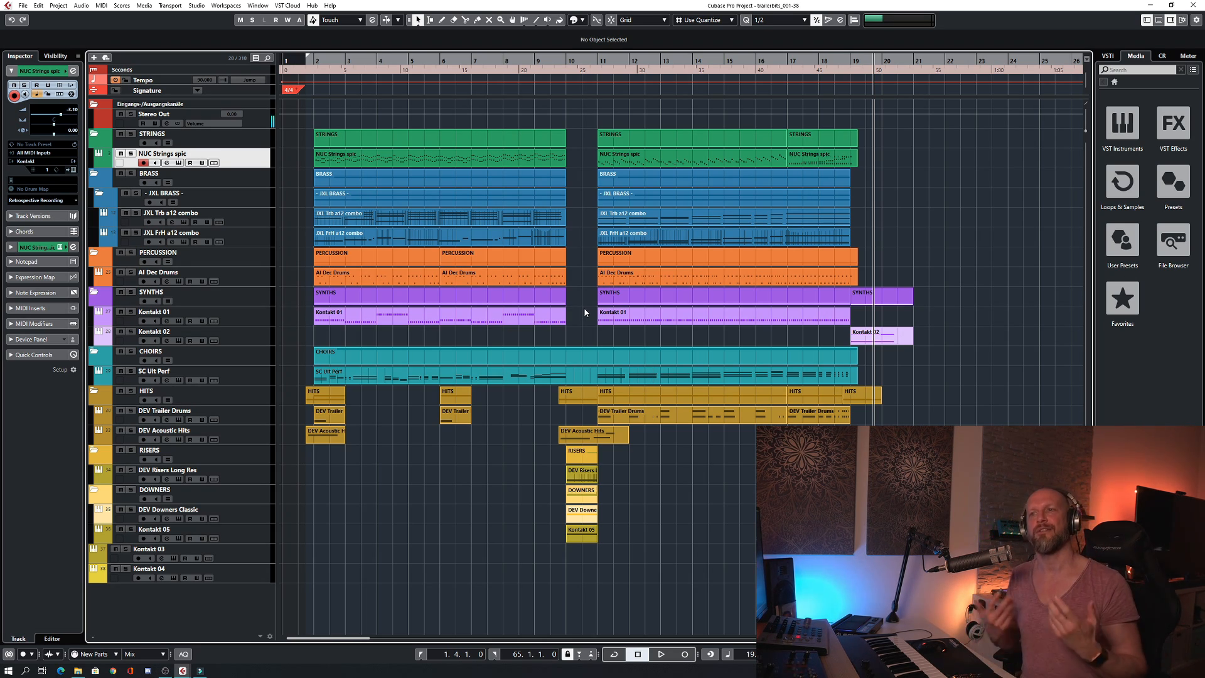
{"action": "left_click", "coordinate": [267, 218]}
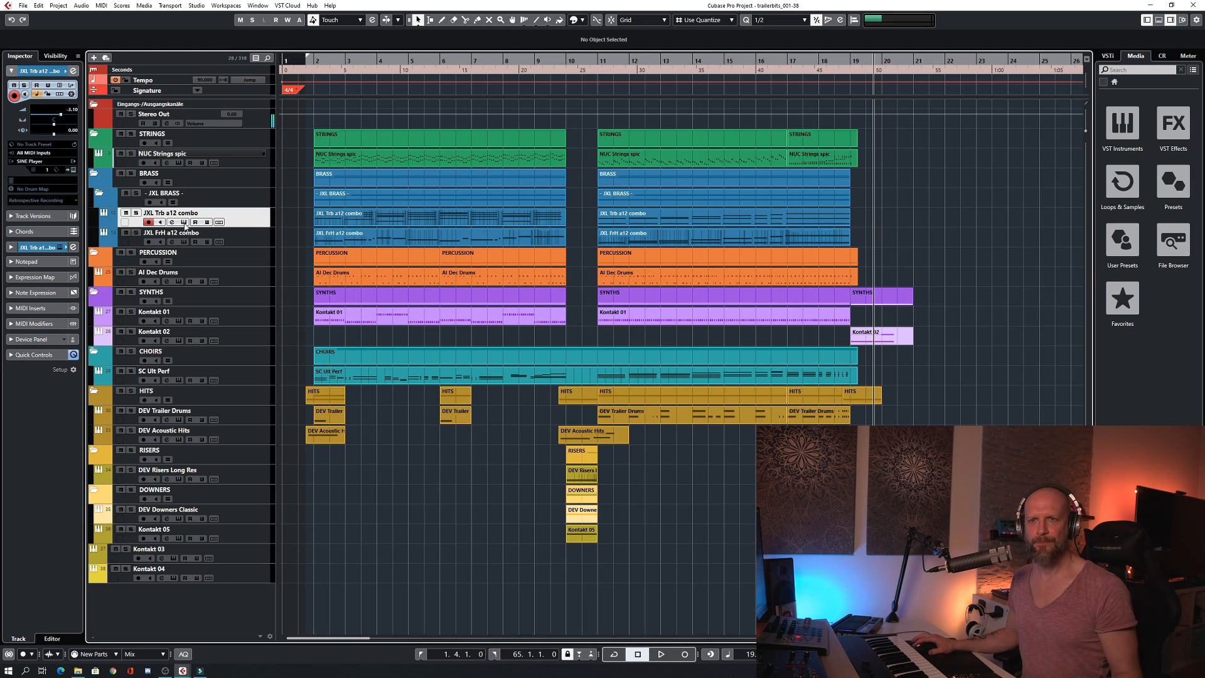
{"action": "left_click", "coordinate": [184, 223]}
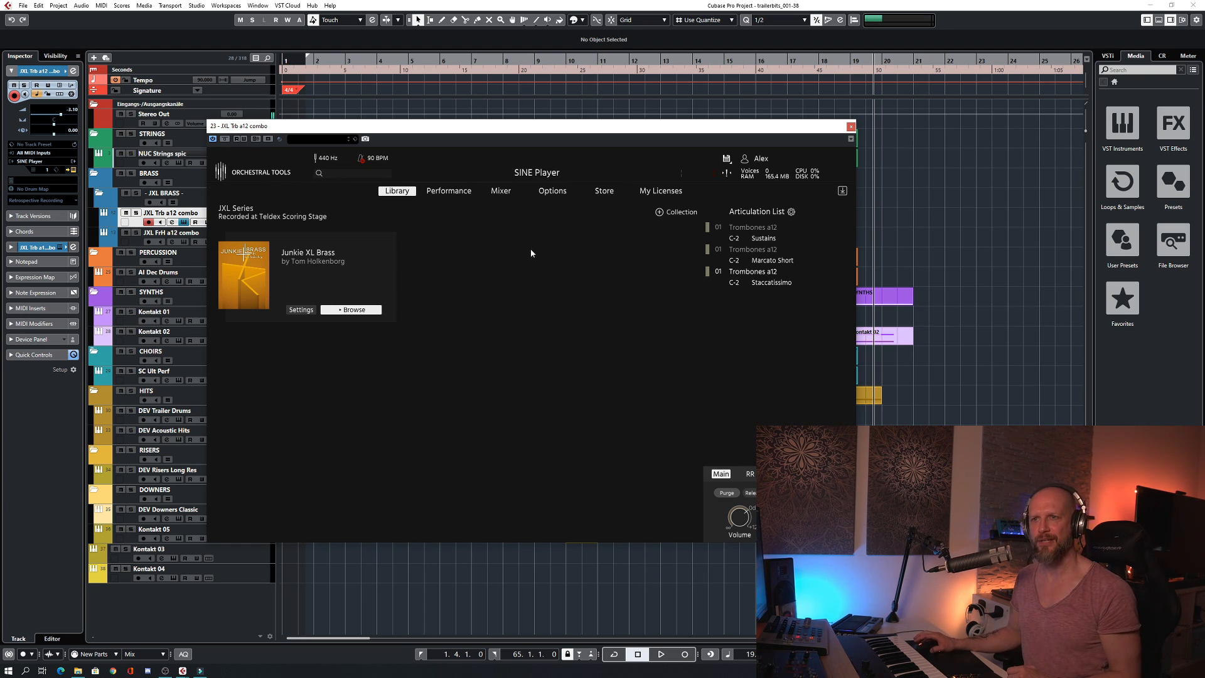
{"action": "left_click", "coordinate": [501, 190]}
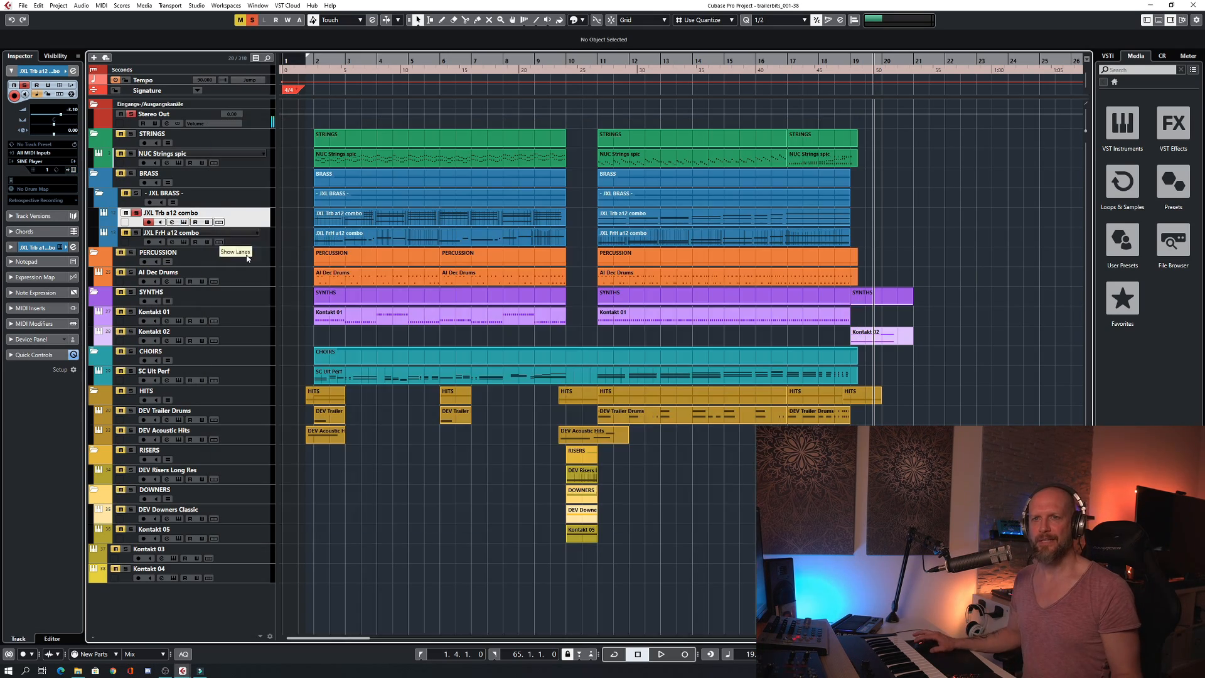
Play the soloed JXL Trb a12 combo track and examine the notes of both its parts in the key editor
{"action": "key", "text": "space"}
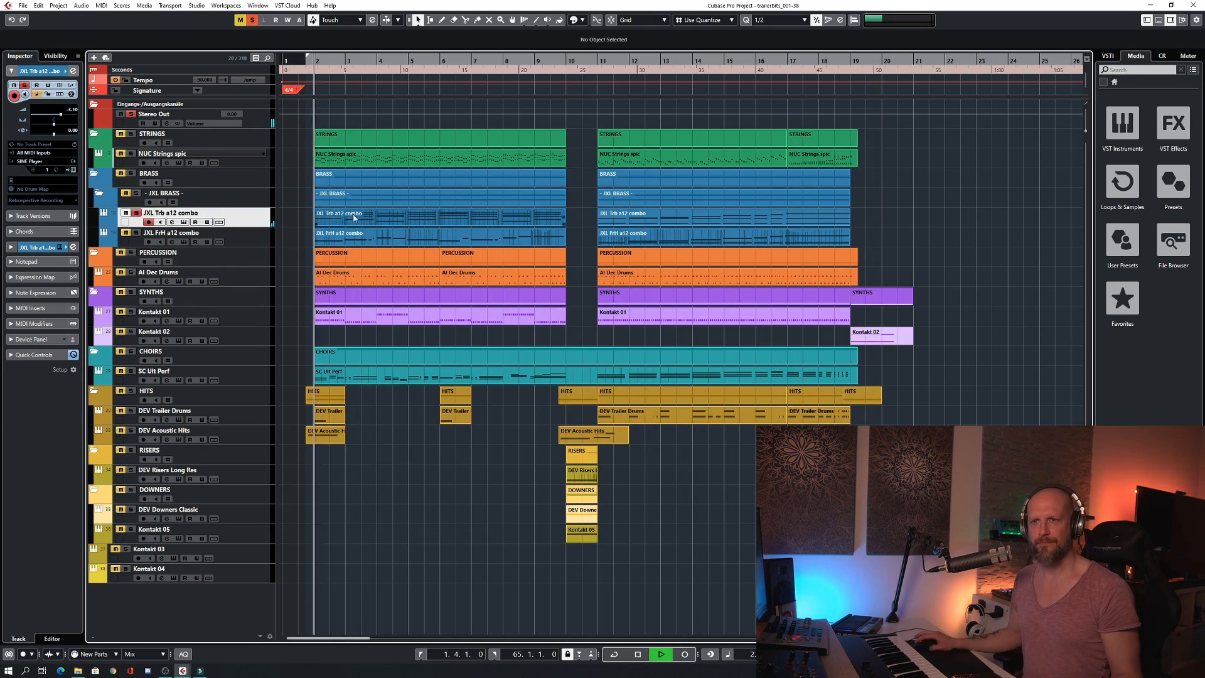
{"action": "left_click", "coordinate": [365, 216]}
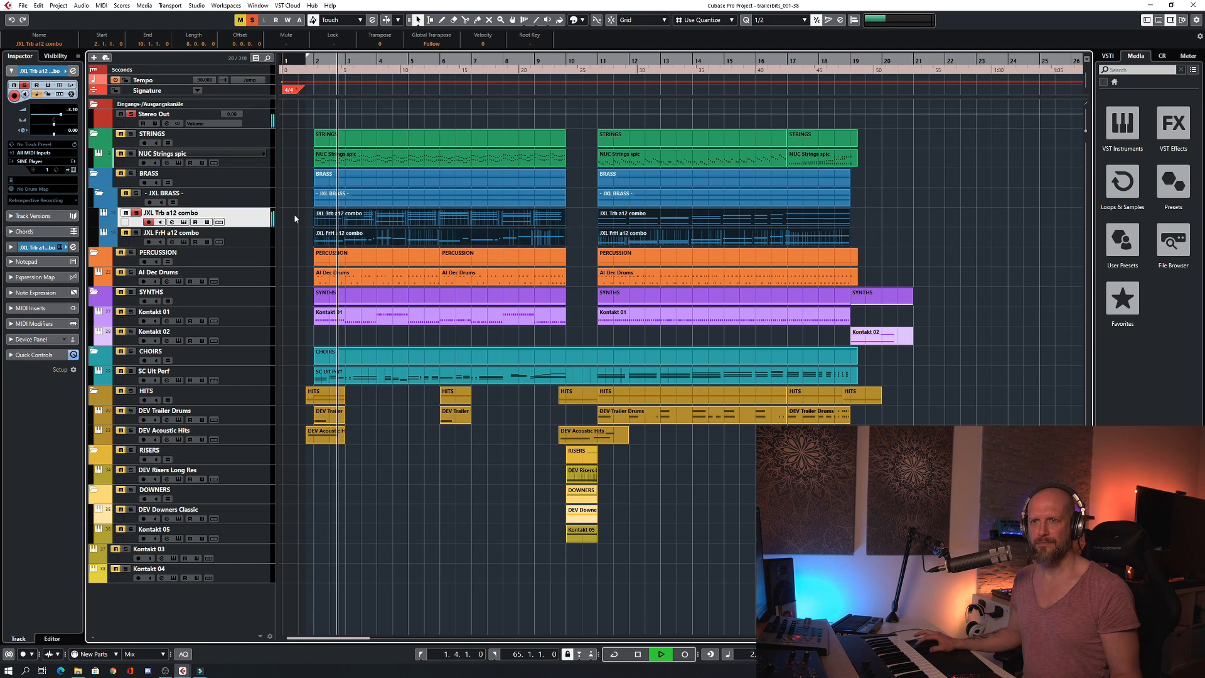
{"action": "double_click", "coordinate": [530, 218]}
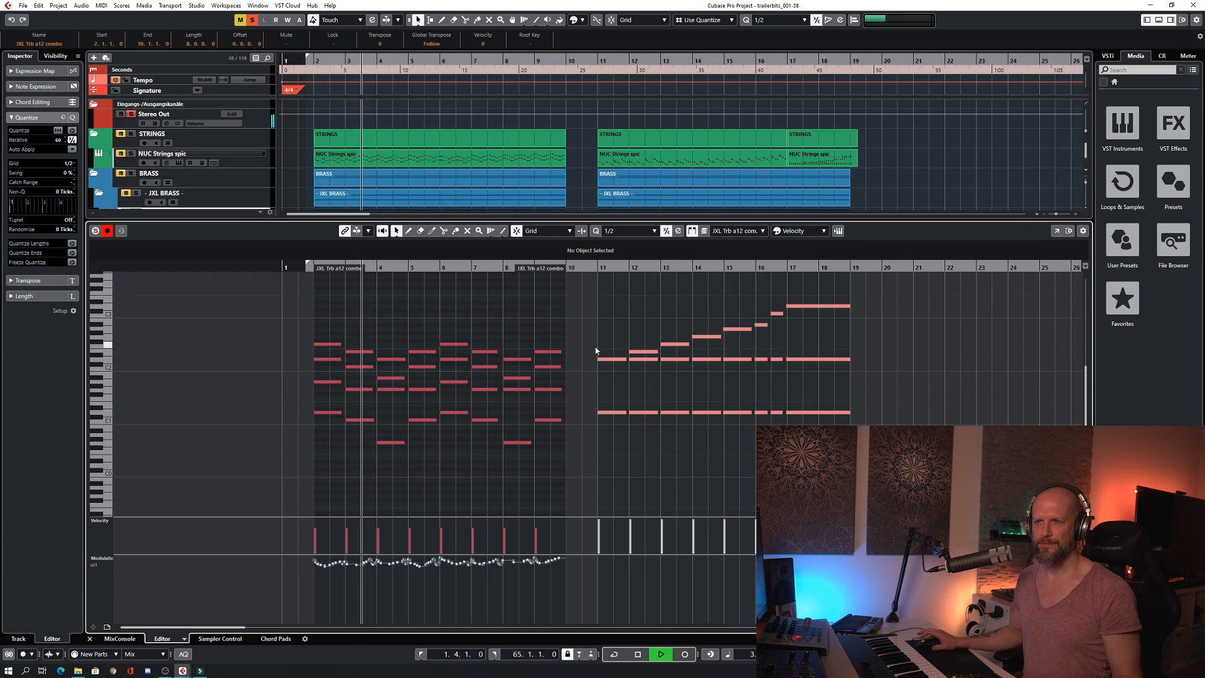
{"action": "scroll", "coordinate": [603, 317], "scroll_direction": "right", "scroll_amount": 2}
{"action": "scroll", "coordinate": [549, 321], "scroll_direction": "left", "scroll_amount": 1}
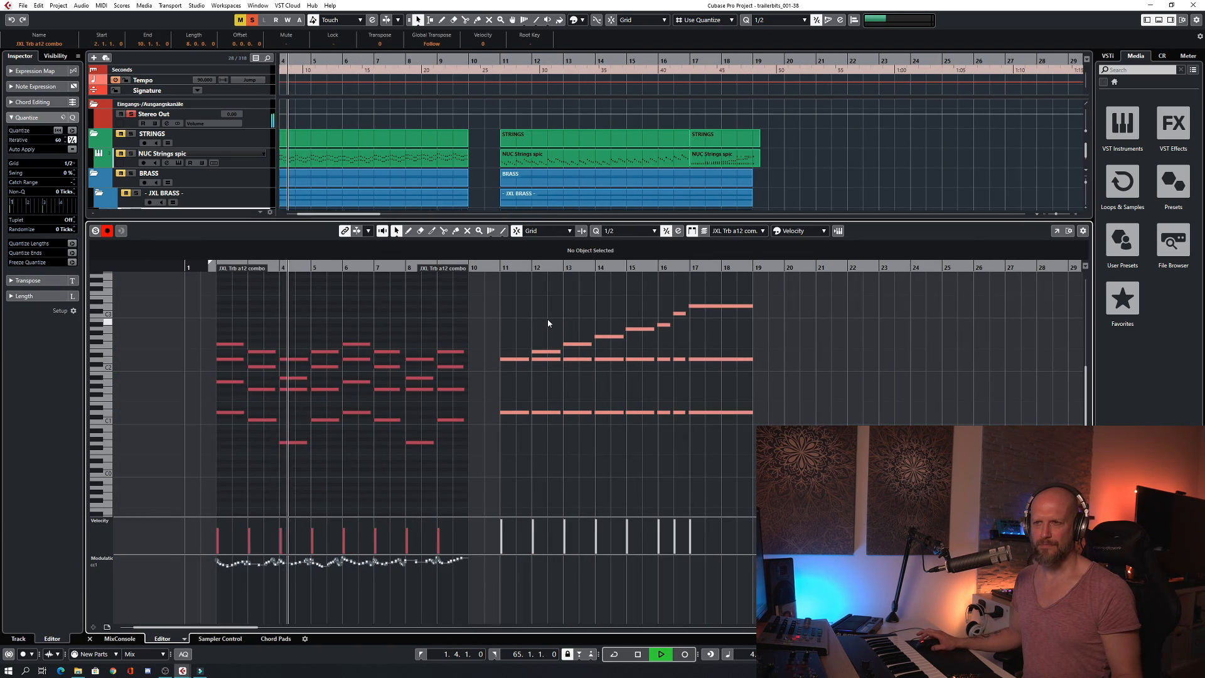
{"action": "scroll", "coordinate": [548, 323], "scroll_direction": "up", "scroll_amount": 2}
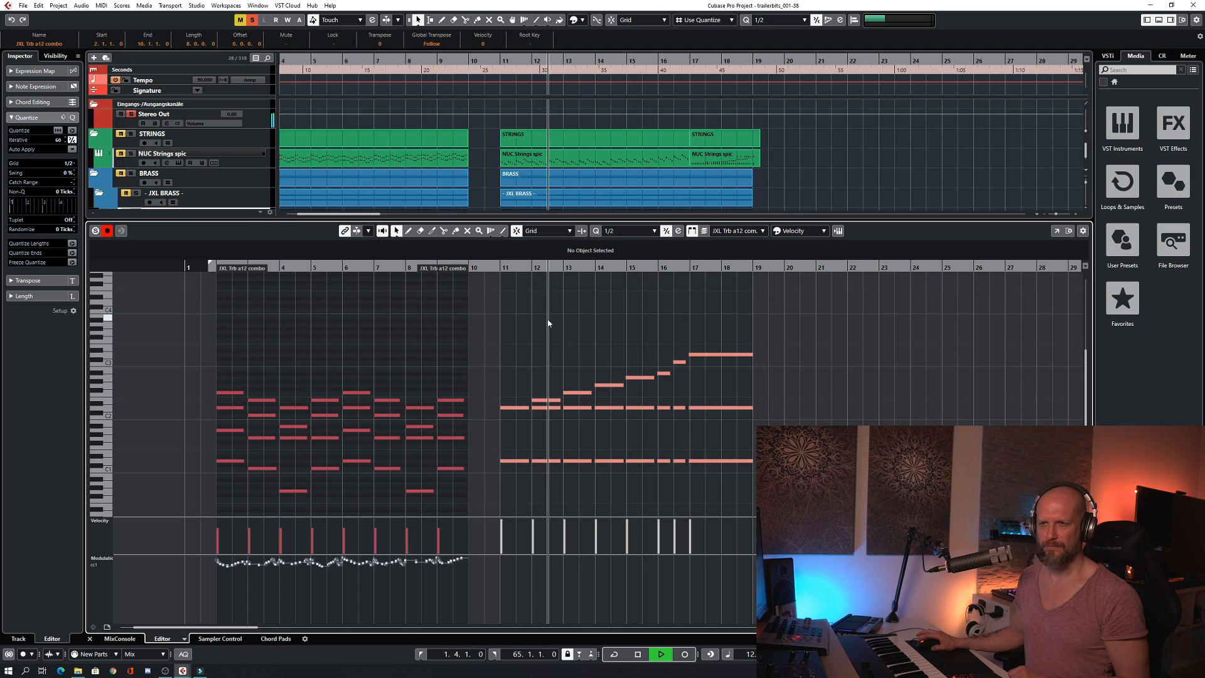
{"action": "left_click", "coordinate": [548, 322]}
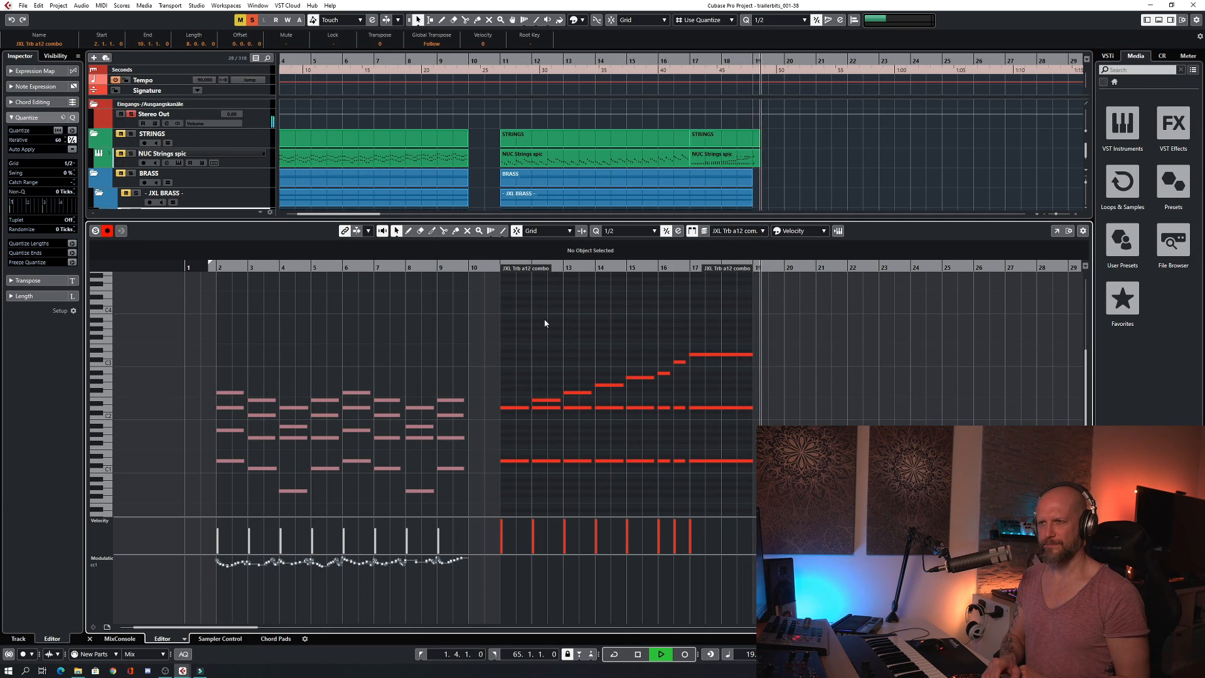
{"action": "key", "text": "Return"}
{"action": "key", "text": "space"}
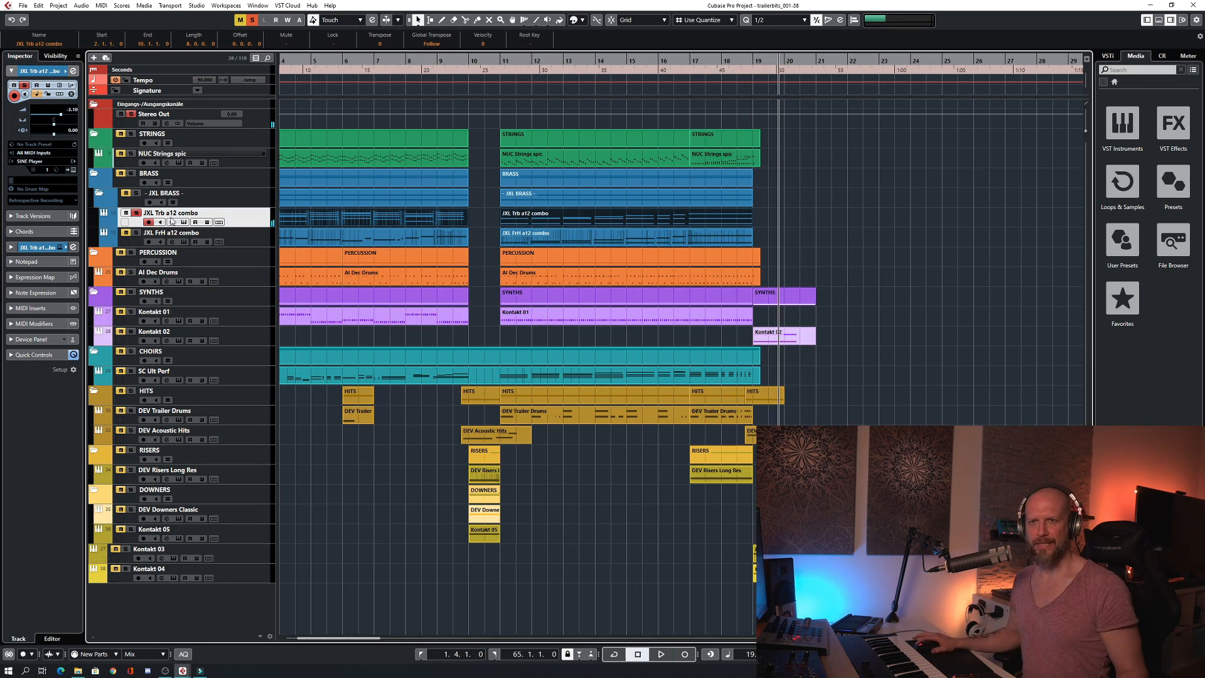
Switch the solo from the trombones to the JXL FrH a12 combo track and inspect its SINE Player articulations
{"action": "left_click", "coordinate": [137, 214]}
{"action": "left_click", "coordinate": [136, 233]}
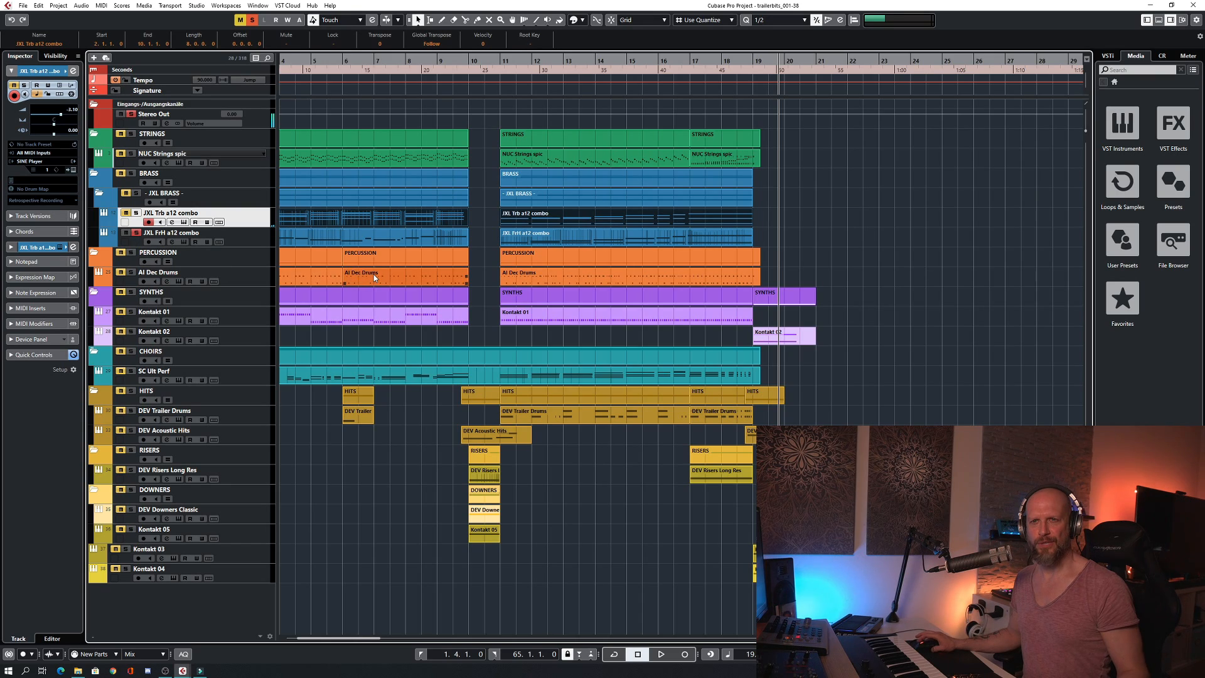
{"action": "scroll", "coordinate": [373, 276], "scroll_direction": "left", "scroll_amount": 3}
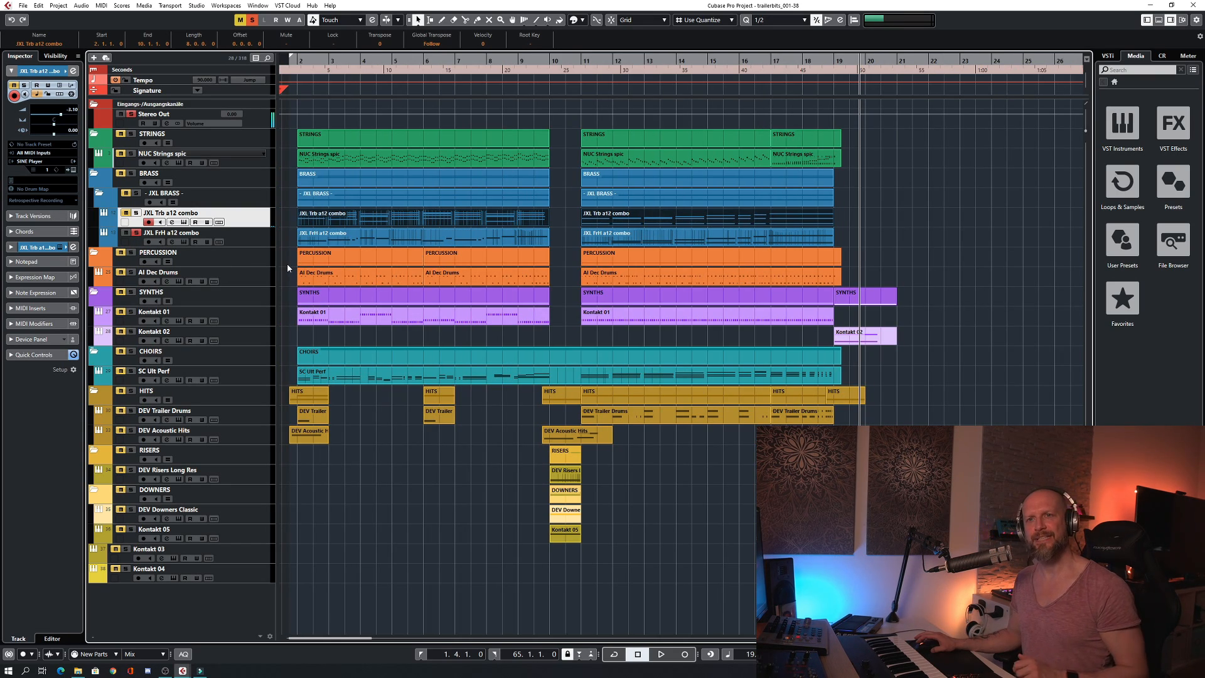
{"action": "left_click", "coordinate": [267, 239]}
{"action": "left_click", "coordinate": [183, 242]}
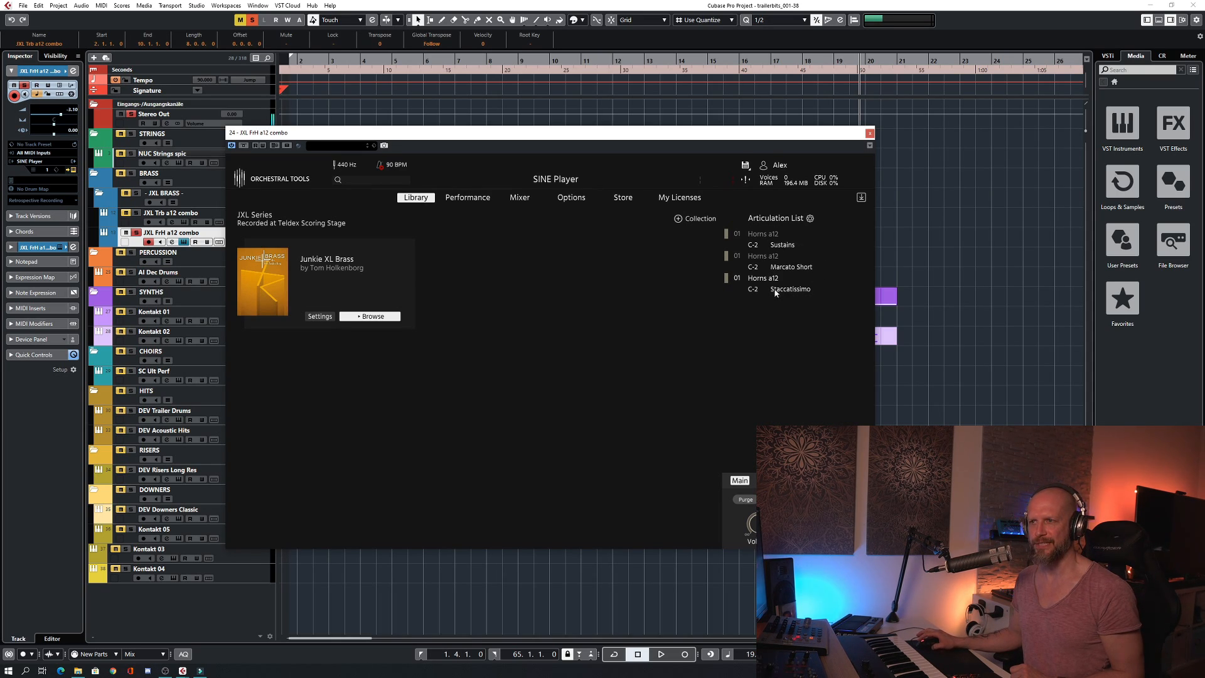
{"action": "left_click", "coordinate": [870, 133]}
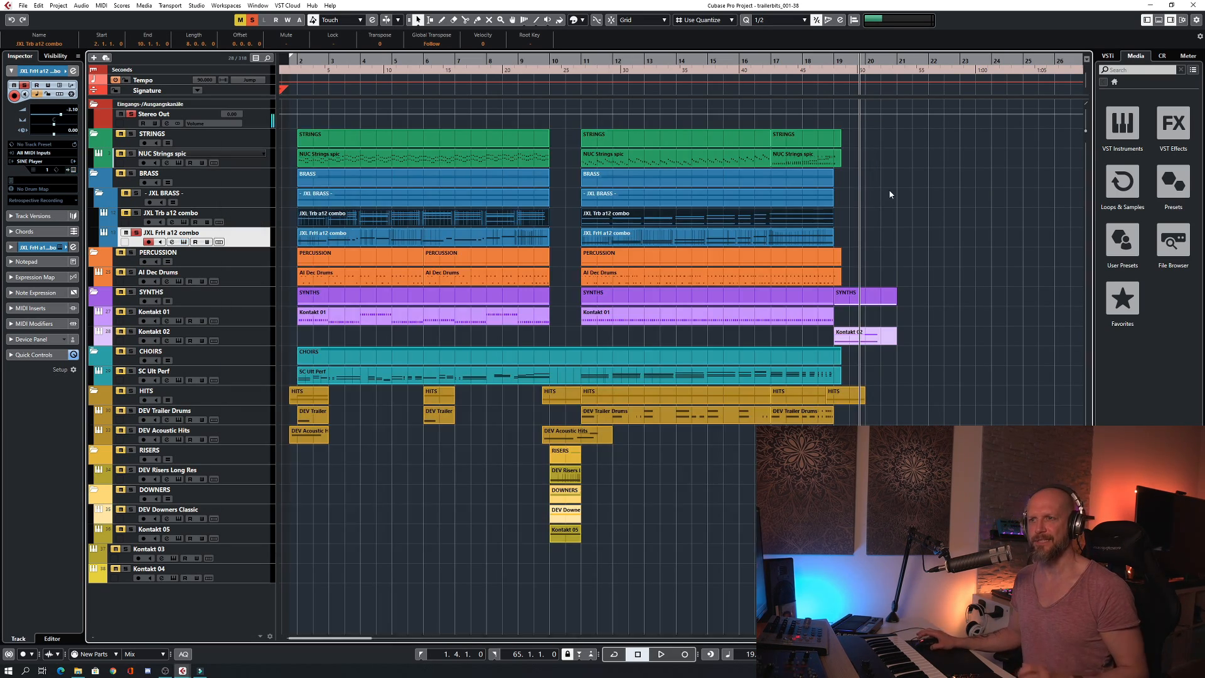
{"action": "left_click", "coordinate": [891, 194]}
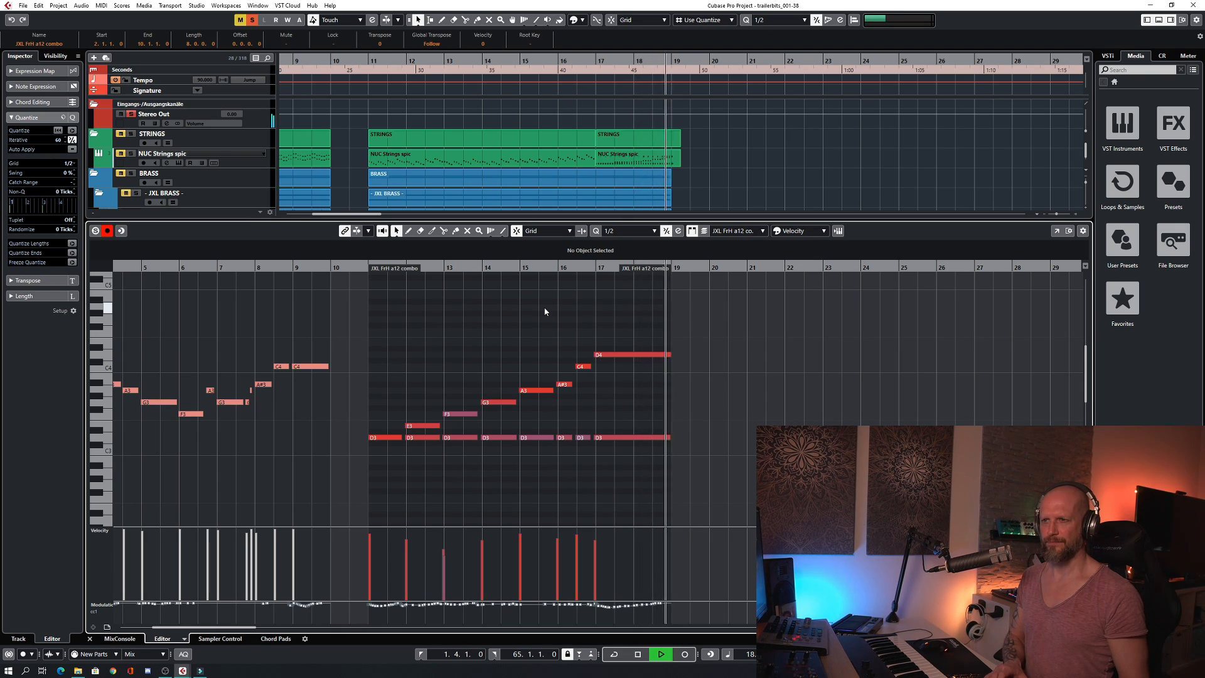
Close the horn notes' editor and inspect the Decimator ensemble drums patch on the AI Dec Drums track
{"action": "key", "text": "ctrl+alt+e"}
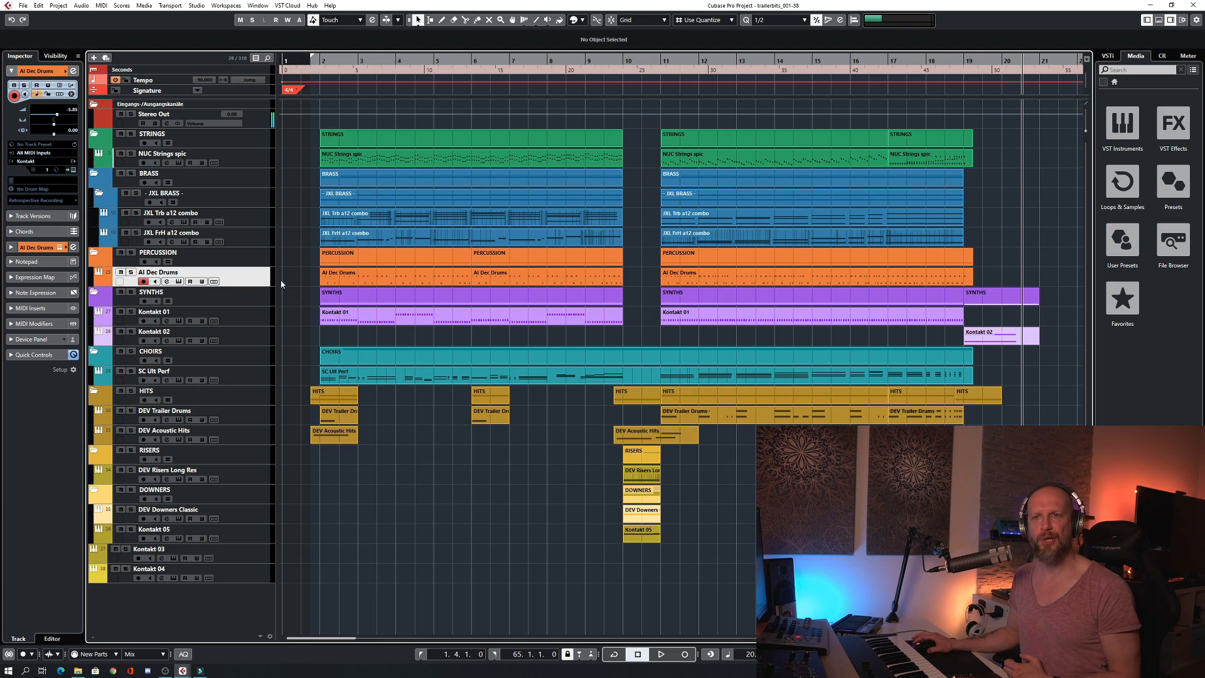
{"action": "left_click", "coordinate": [179, 282]}
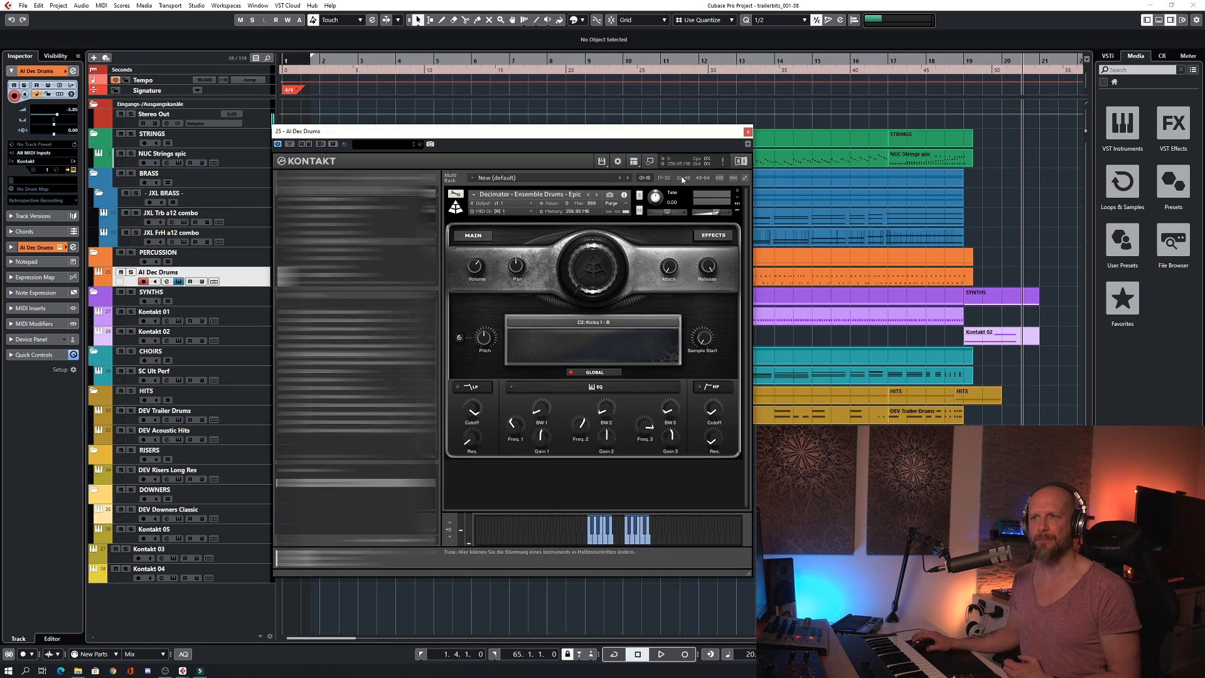
{"action": "left_click", "coordinate": [749, 133]}
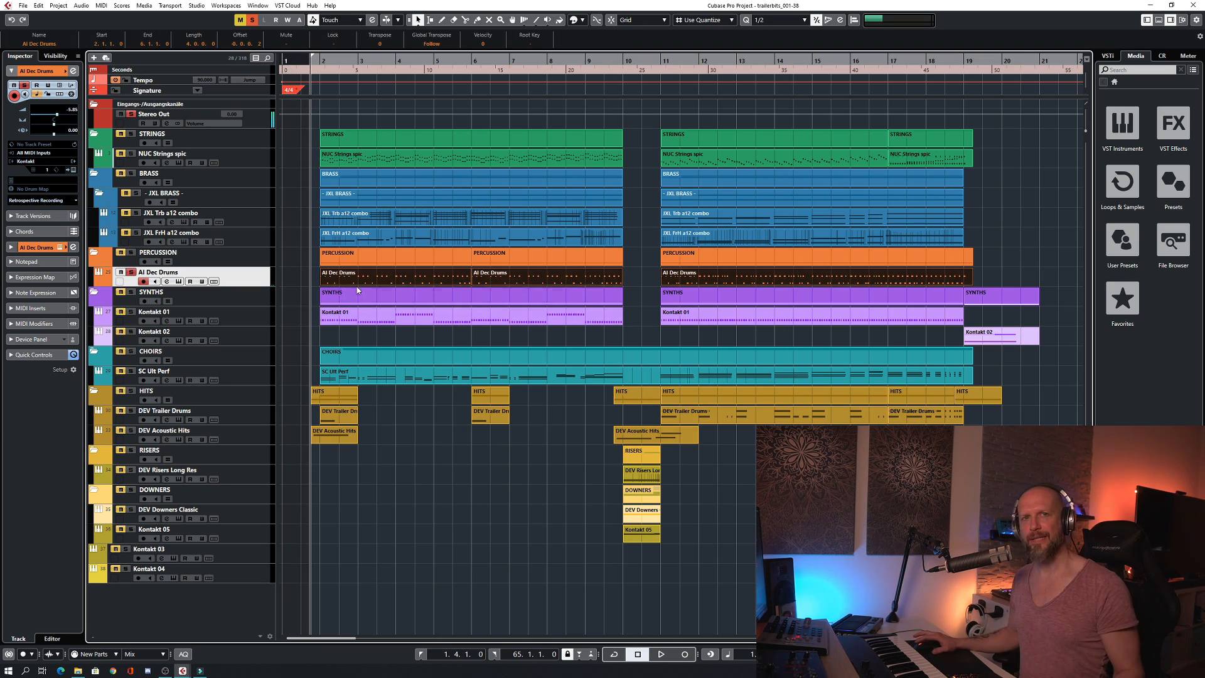
Play the soloed AI Dec Drums track and examine its first two parts in the key editor
{"action": "key", "text": "space"}
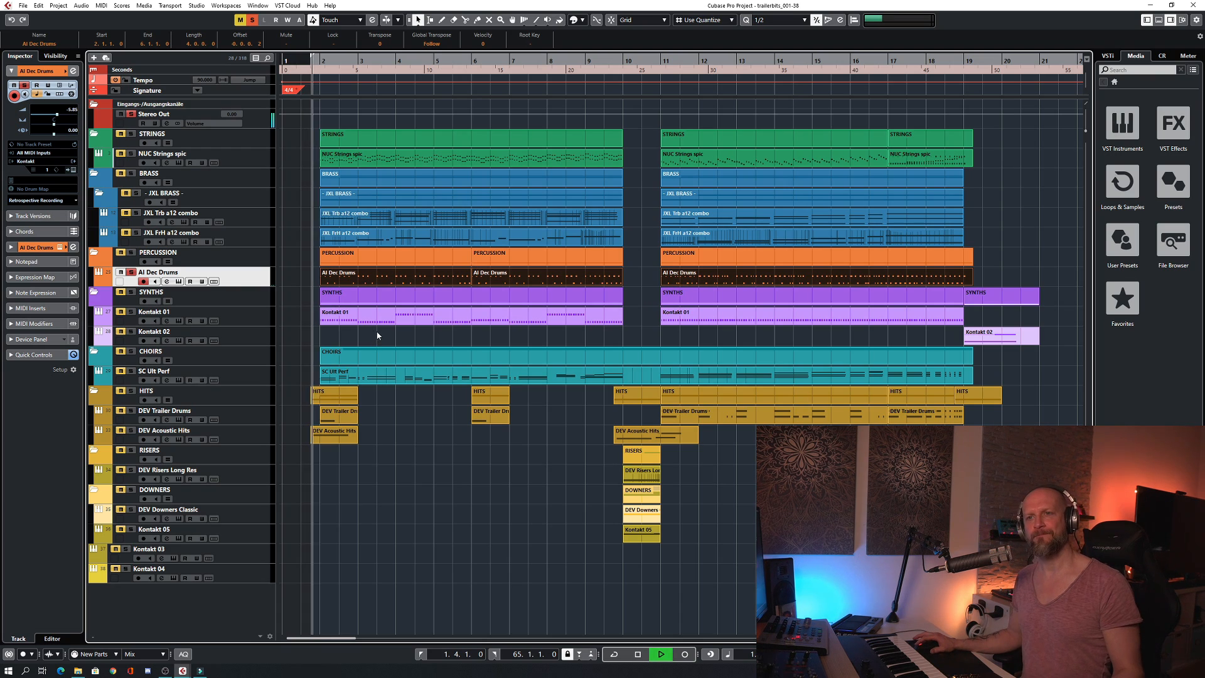
{"action": "double_click", "coordinate": [368, 276]}
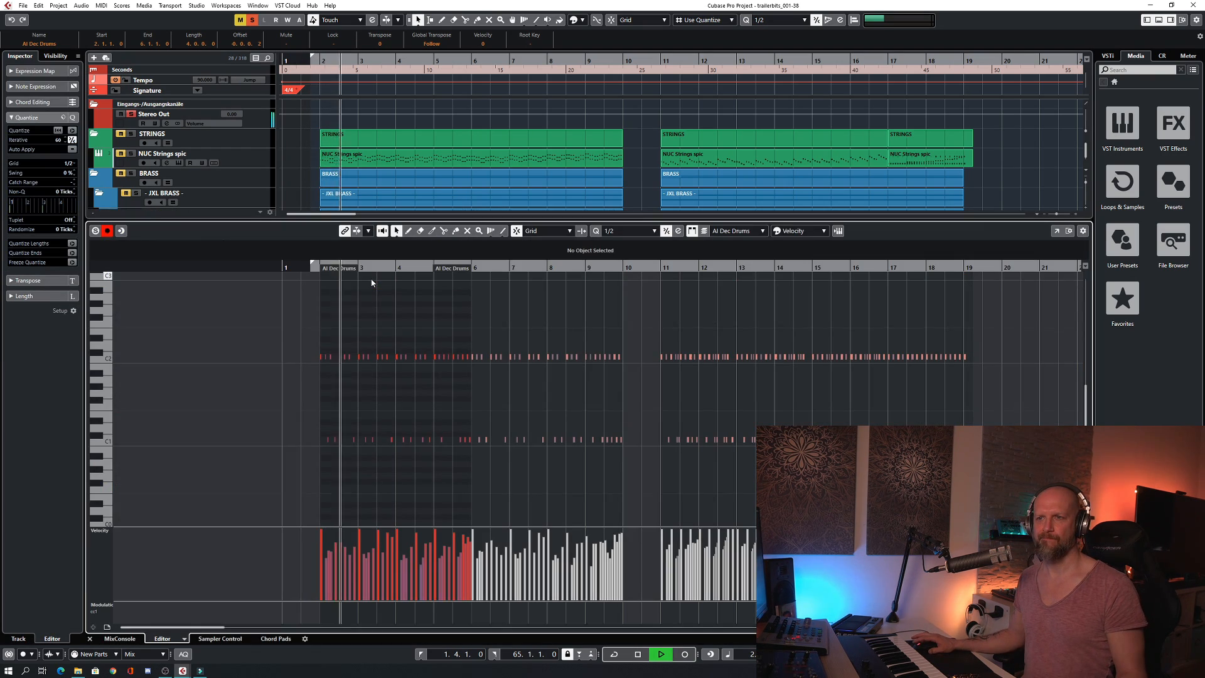
{"action": "scroll", "coordinate": [394, 330], "scroll_direction": "right", "scroll_amount": 1}
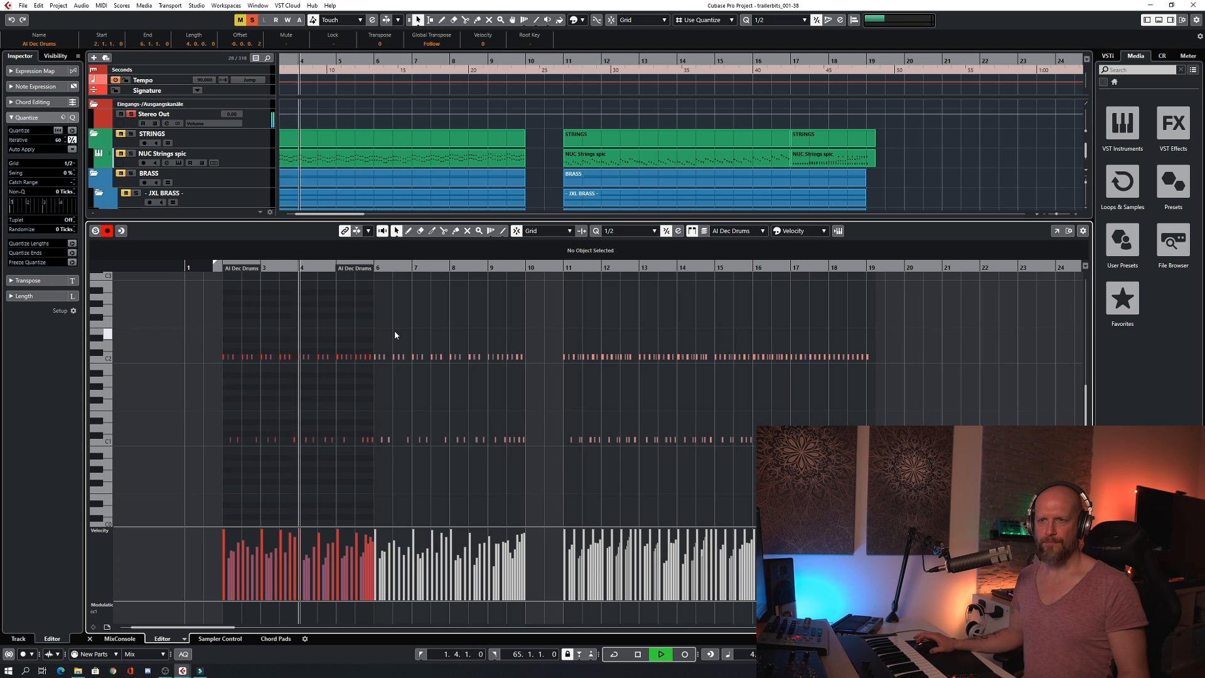
{"action": "double_click", "coordinate": [423, 330]}
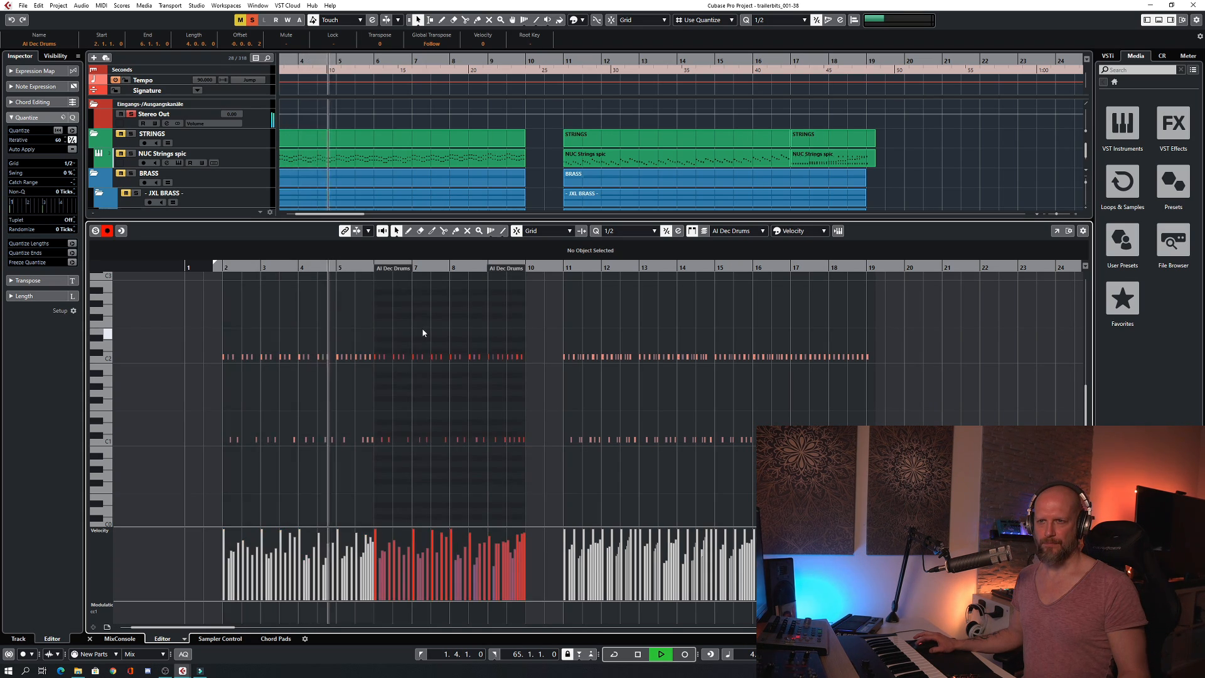
{"action": "key", "text": "h"}
{"action": "key", "text": "h"}
{"action": "scroll", "coordinate": [423, 333], "scroll_direction": "right", "scroll_amount": 3}
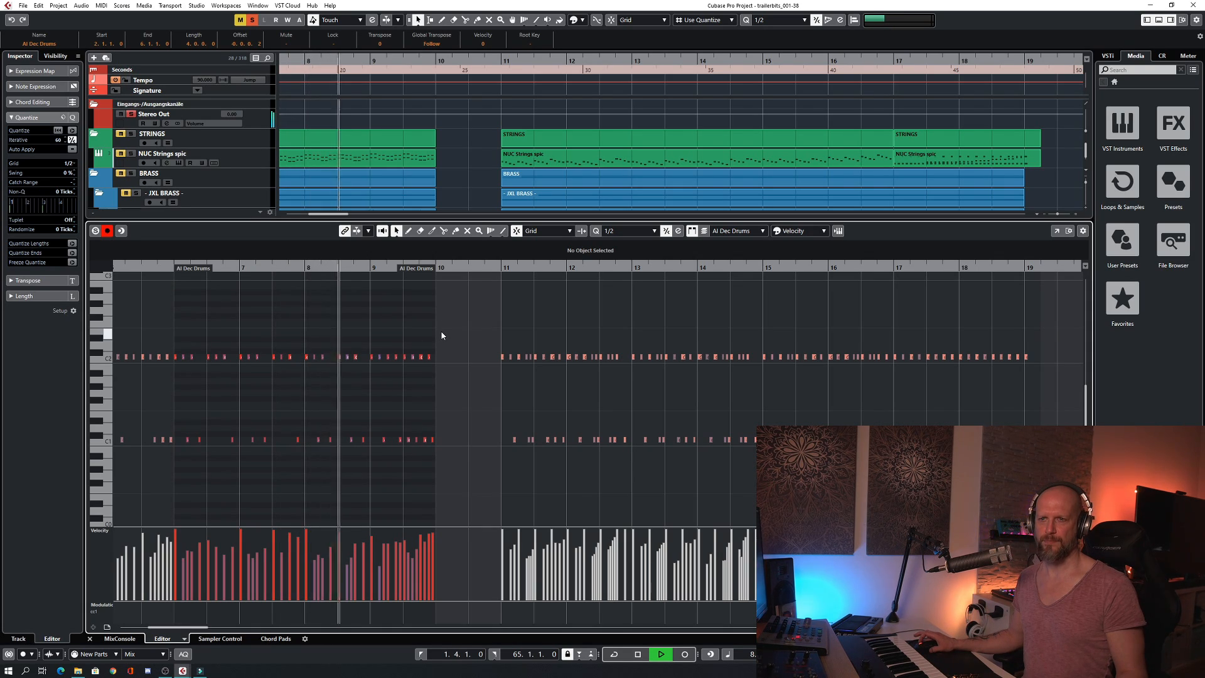
Switch the key editor to the drum part starting at bar 11 and examine its notes and velocities during playback
{"action": "left_click", "coordinate": [394, 334]}
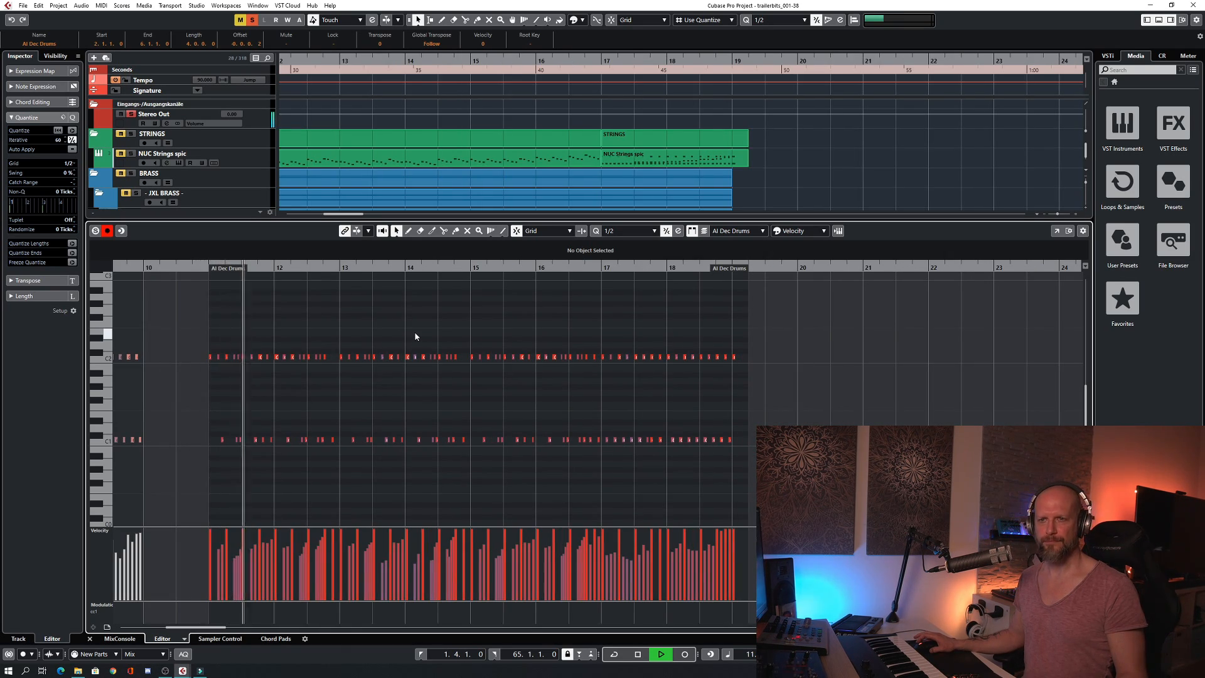
{"action": "key", "text": "h"}
{"action": "key", "text": "h"}
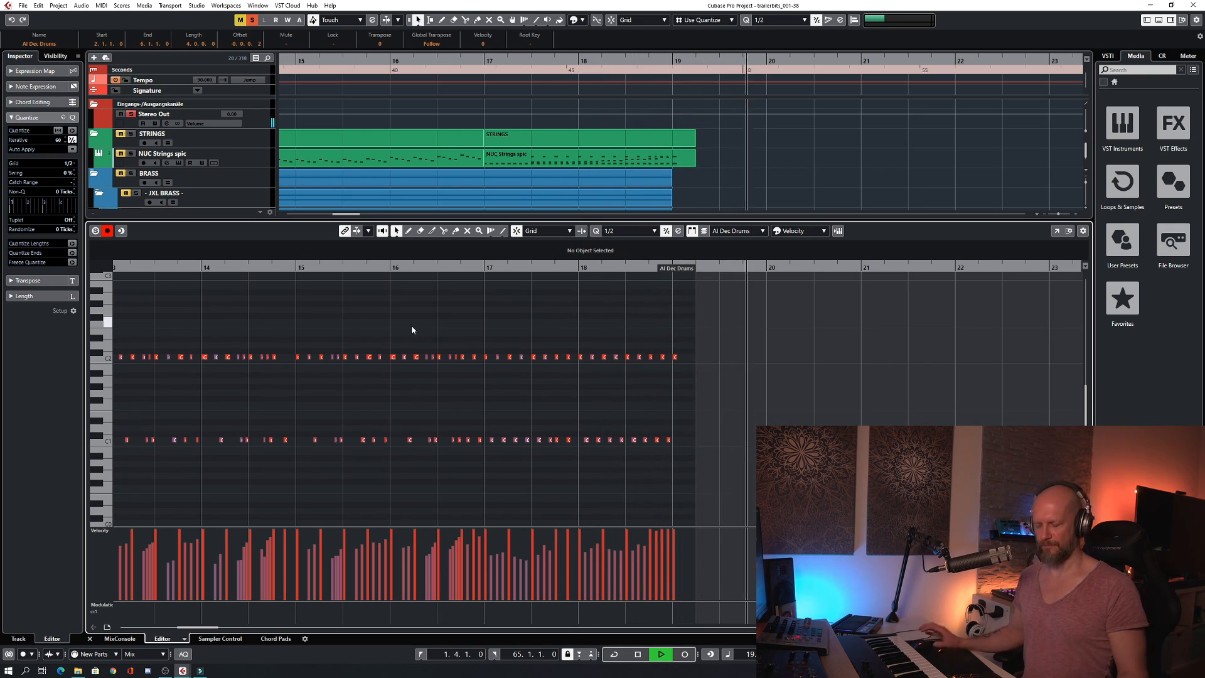
Close the drum notes' editor and play the strings, brass and percussion groups soloed together
{"action": "key", "text": "ctrl+e"}
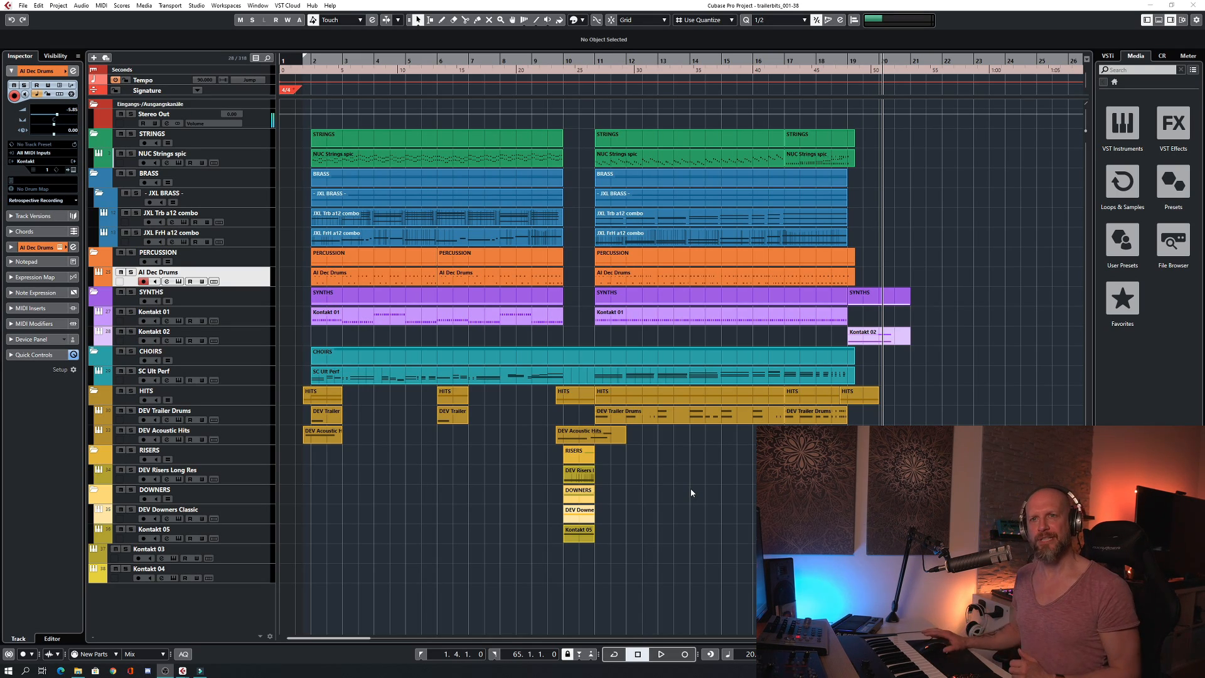
{"action": "left_click", "coordinate": [132, 135]}
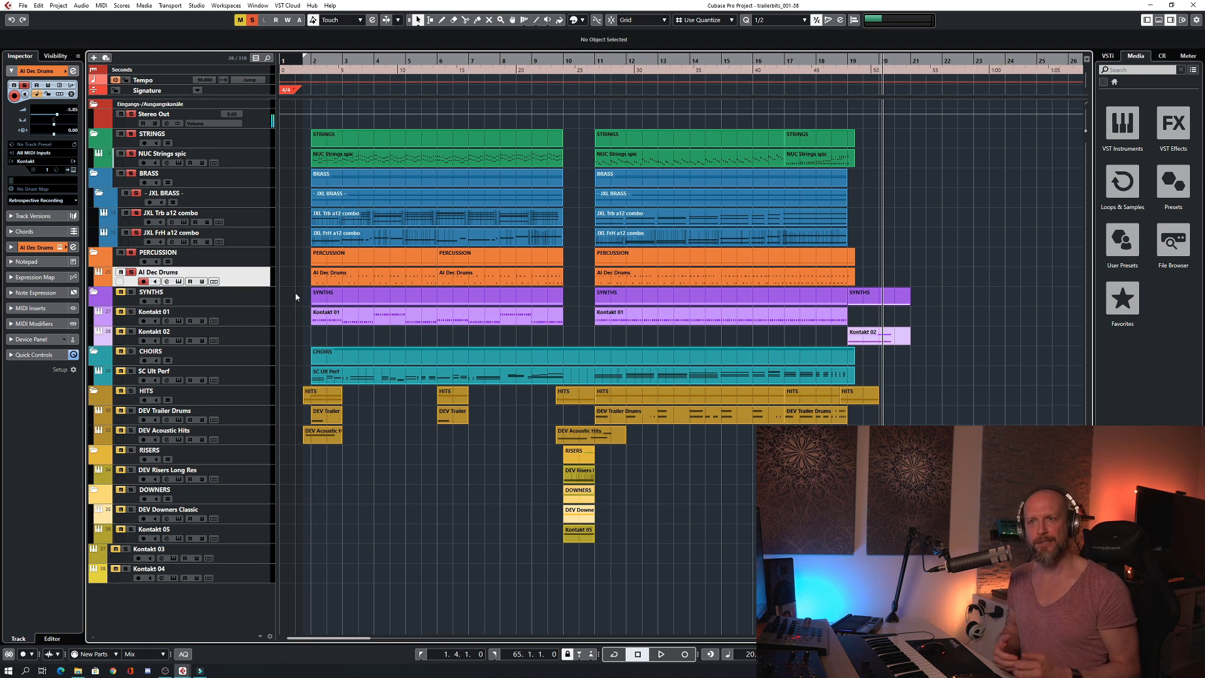
{"action": "key", "text": "space"}
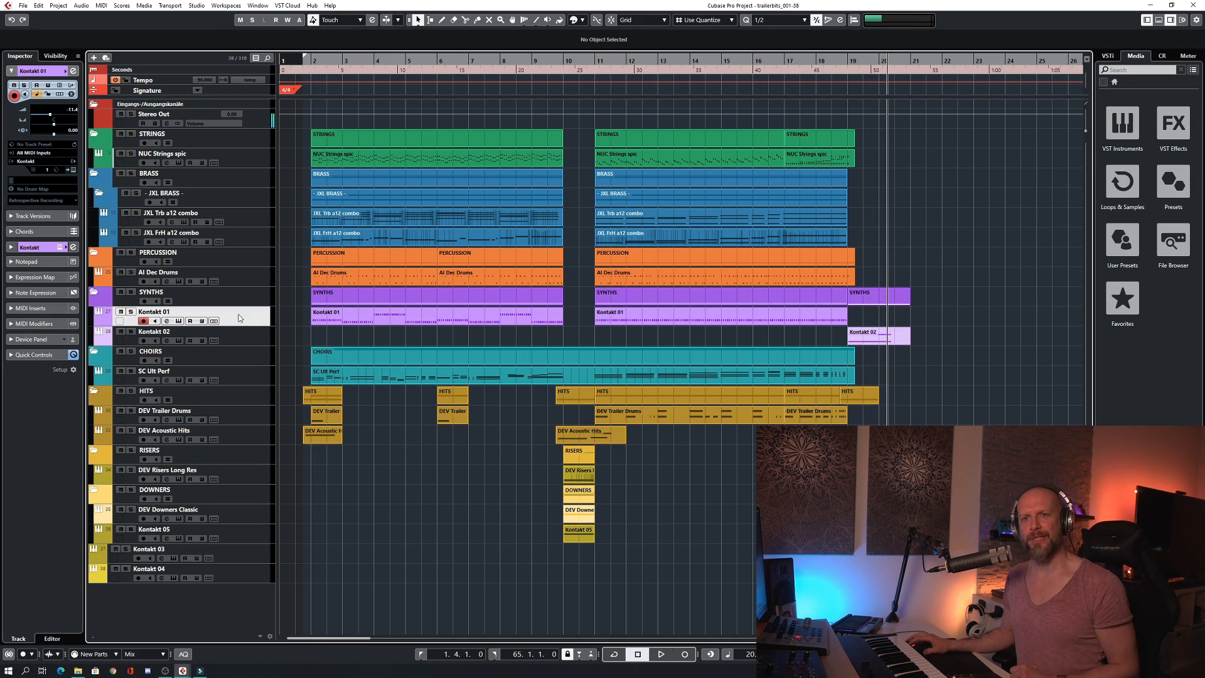
Inspect the Low Sub Pulses Menu patch on the Kontakt 01 track and play that track soloed
{"action": "left_click", "coordinate": [179, 320]}
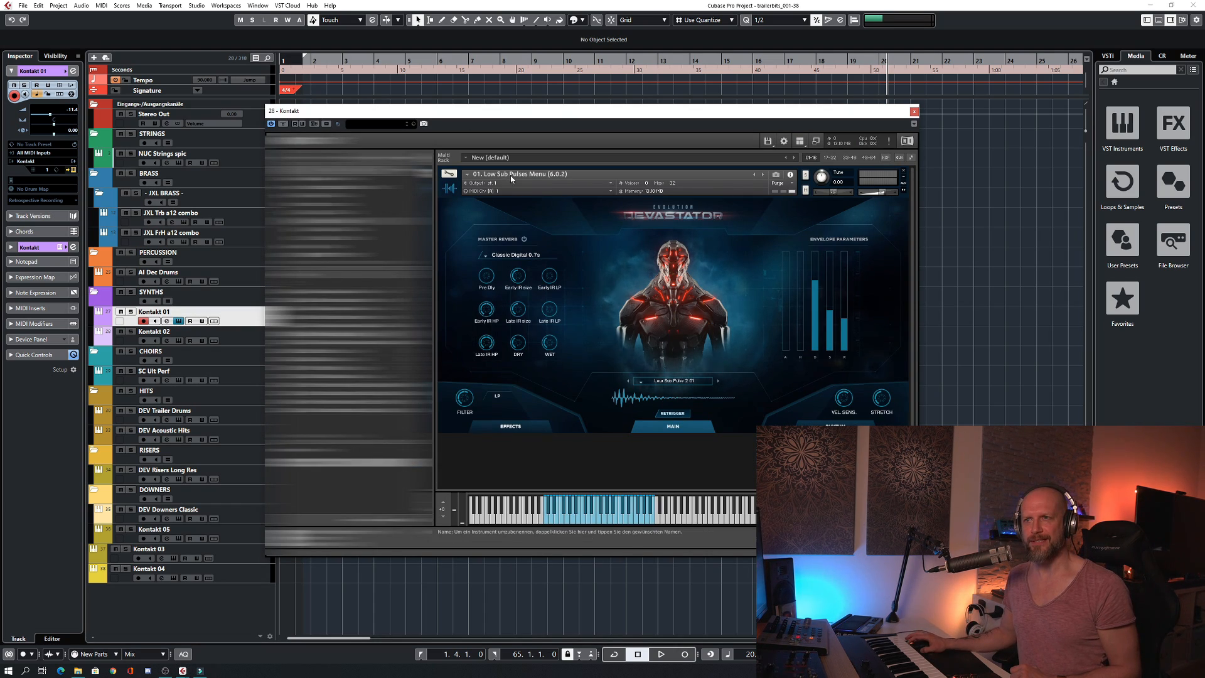
{"action": "left_click", "coordinate": [914, 112]}
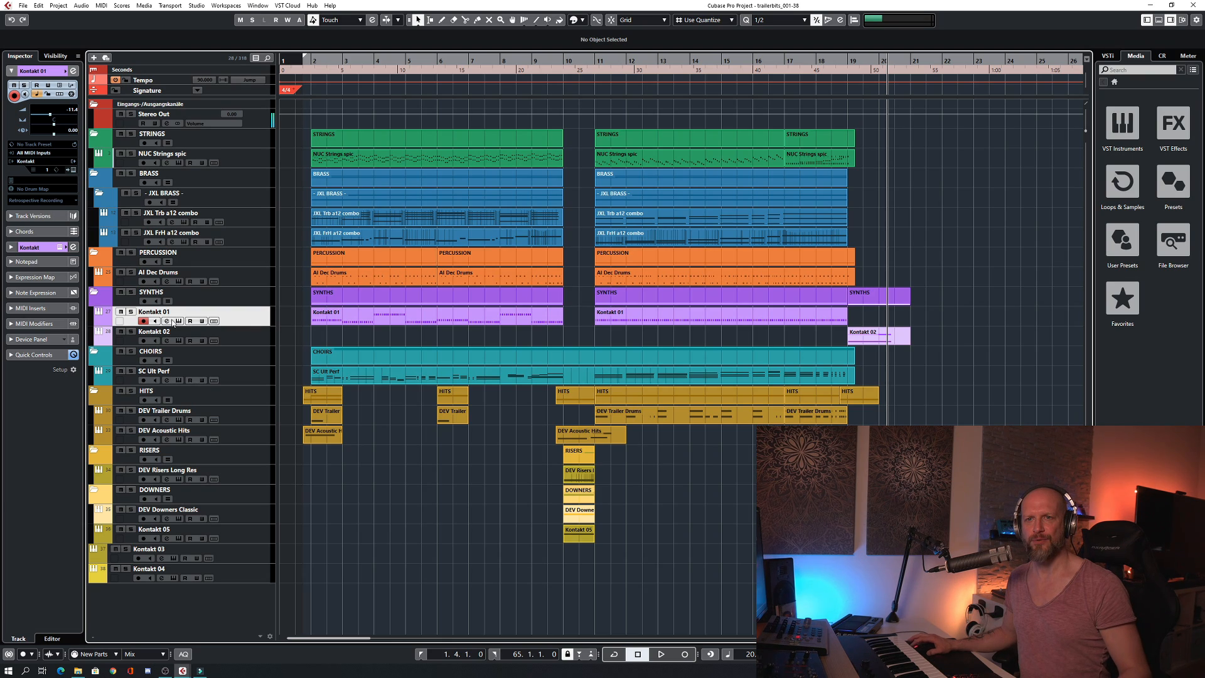
{"action": "left_click", "coordinate": [130, 313]}
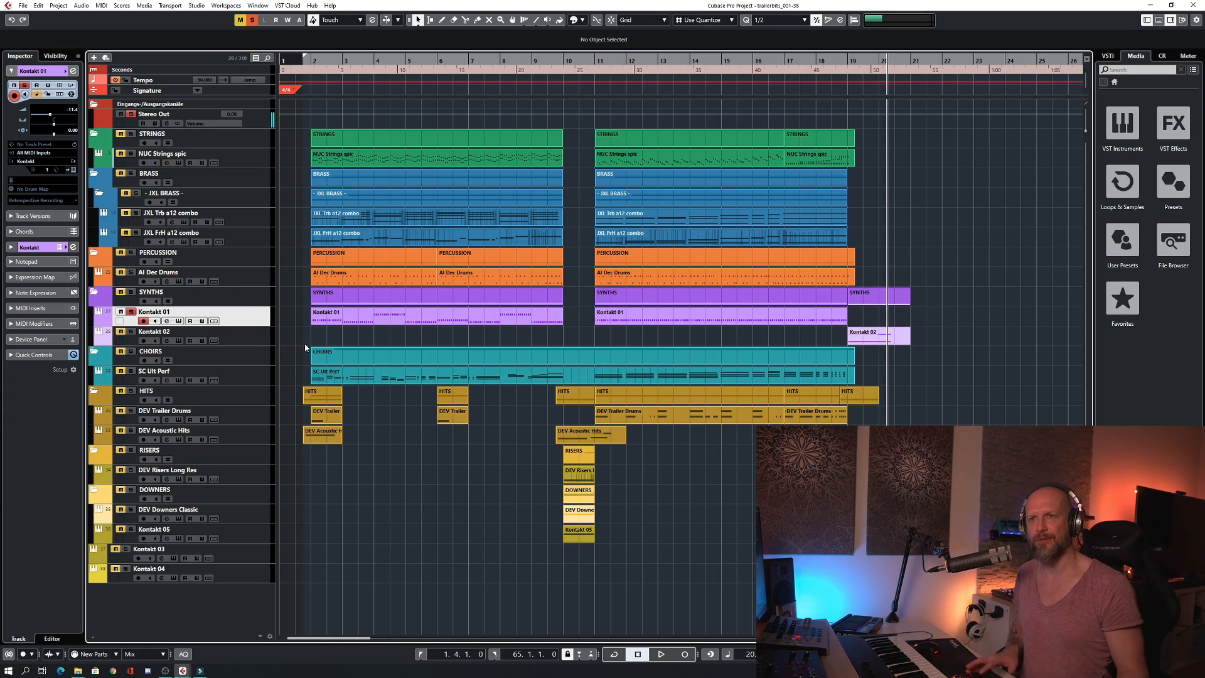
{"action": "key", "text": "KP_1"}
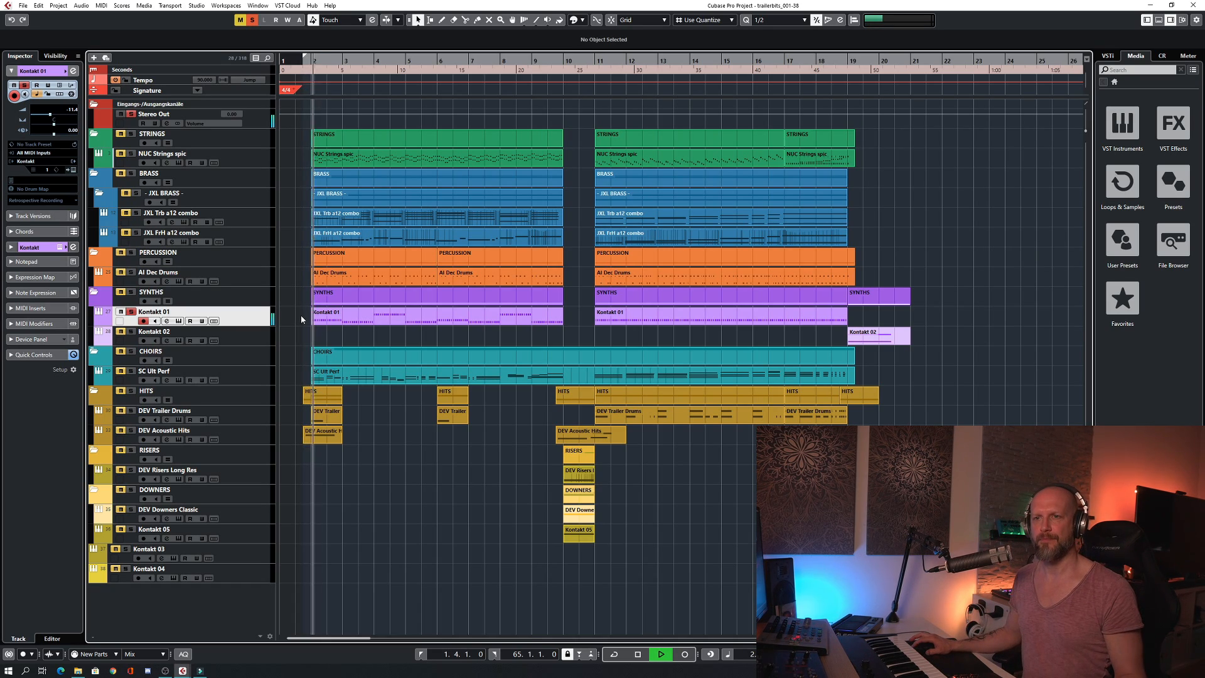
Examine both Kontakt 01 pulse parts in the key editor during playback, and close the editor
{"action": "left_click_drag", "start_coordinate": [300, 315], "coordinate": [788, 325]}
{"action": "double_click", "coordinate": [518, 318]}
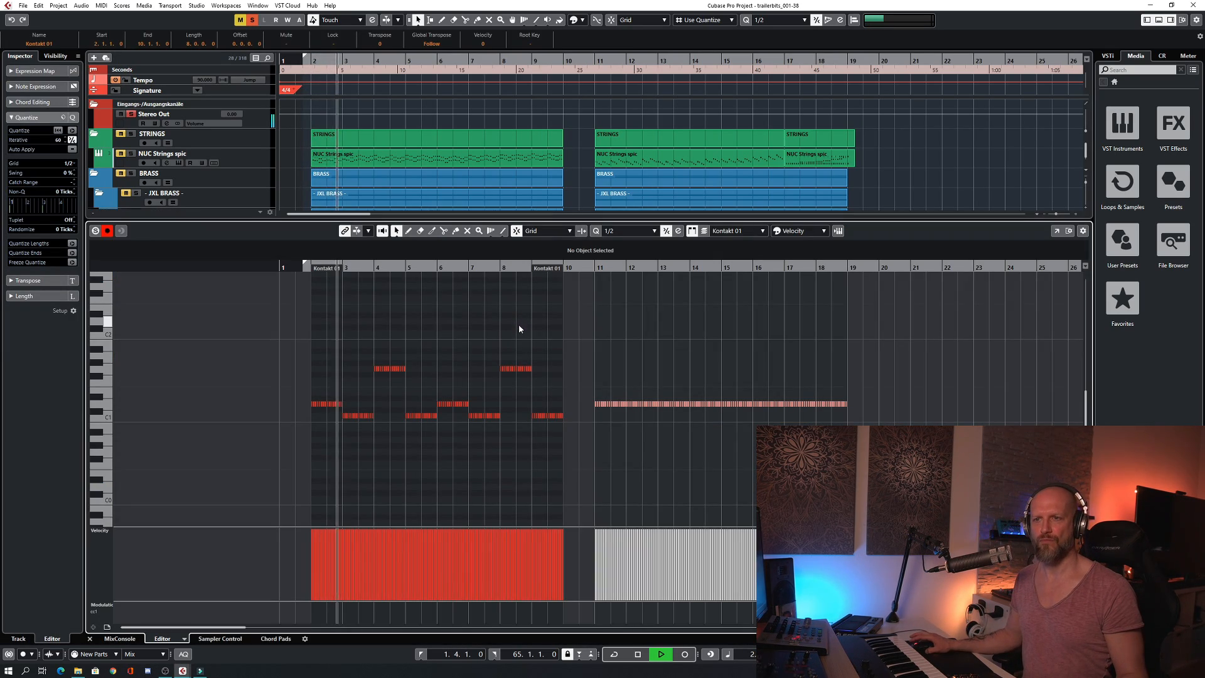
{"action": "scroll", "coordinate": [529, 340], "scroll_direction": "right", "scroll_amount": 3}
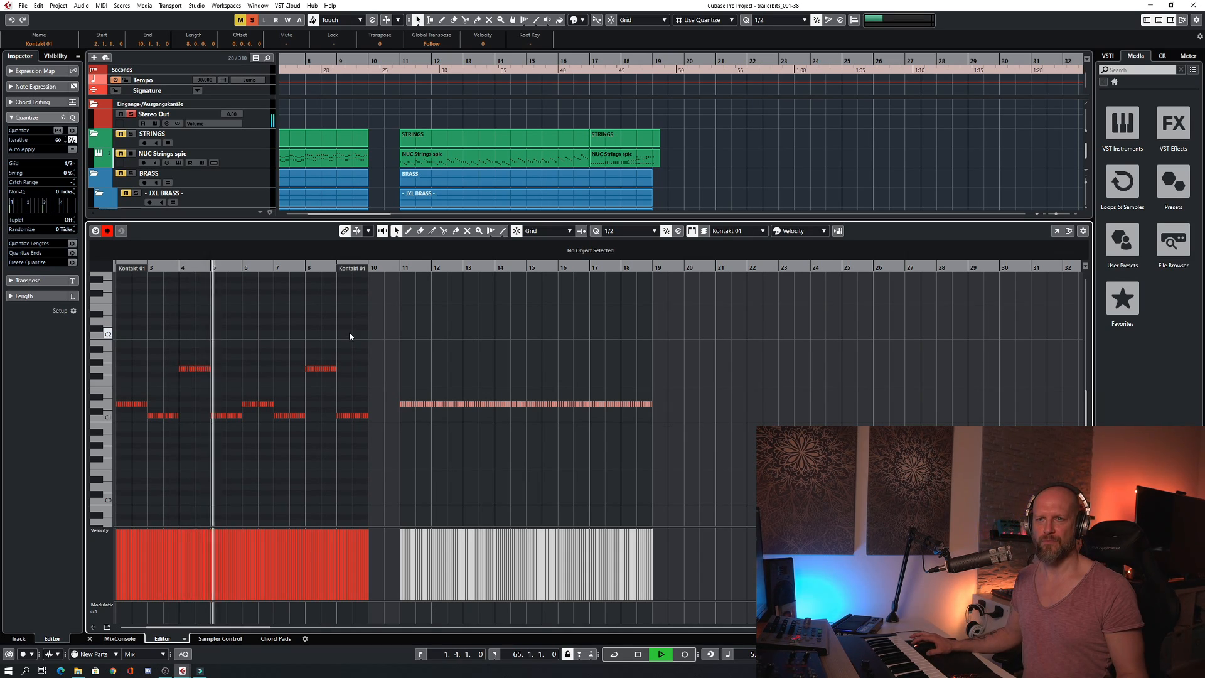
{"action": "key", "text": "h"}
{"action": "key", "text": "h"}
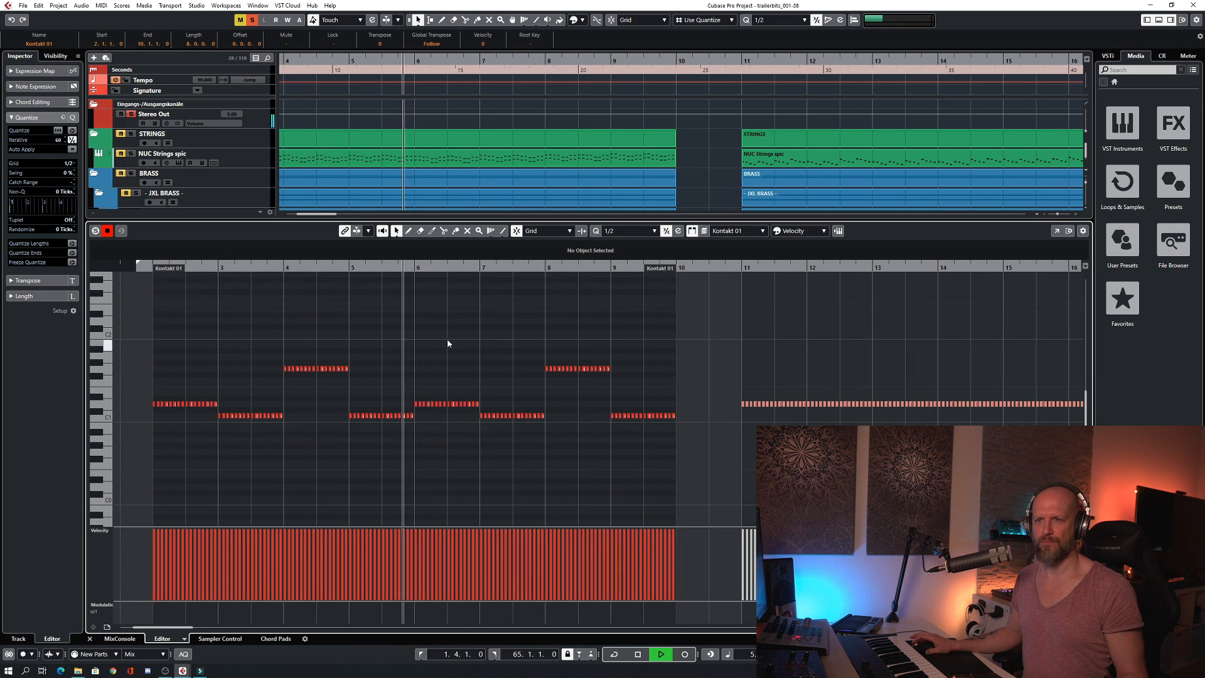
{"action": "key", "text": "Return"}
{"action": "key", "text": "space"}
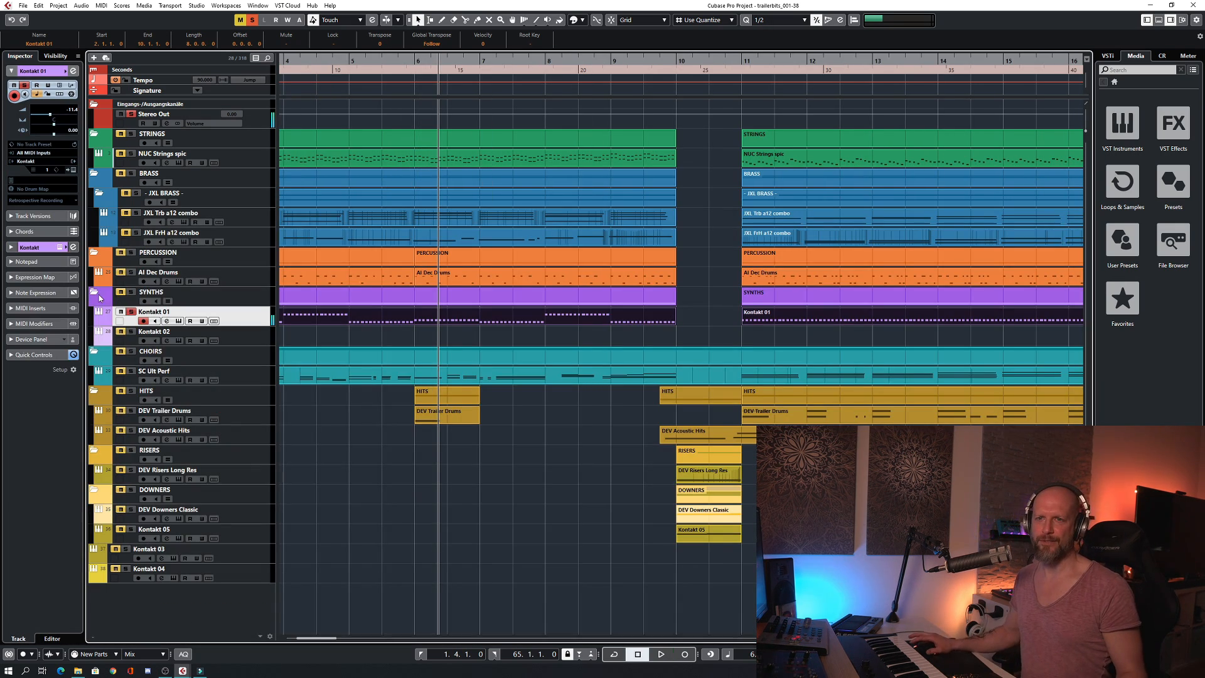
Play the strings, brass, percussion and synths groups soloed together from the beginning, and clear all solos
{"action": "left_click", "coordinate": [133, 315]}
{"action": "key", "text": "g"}
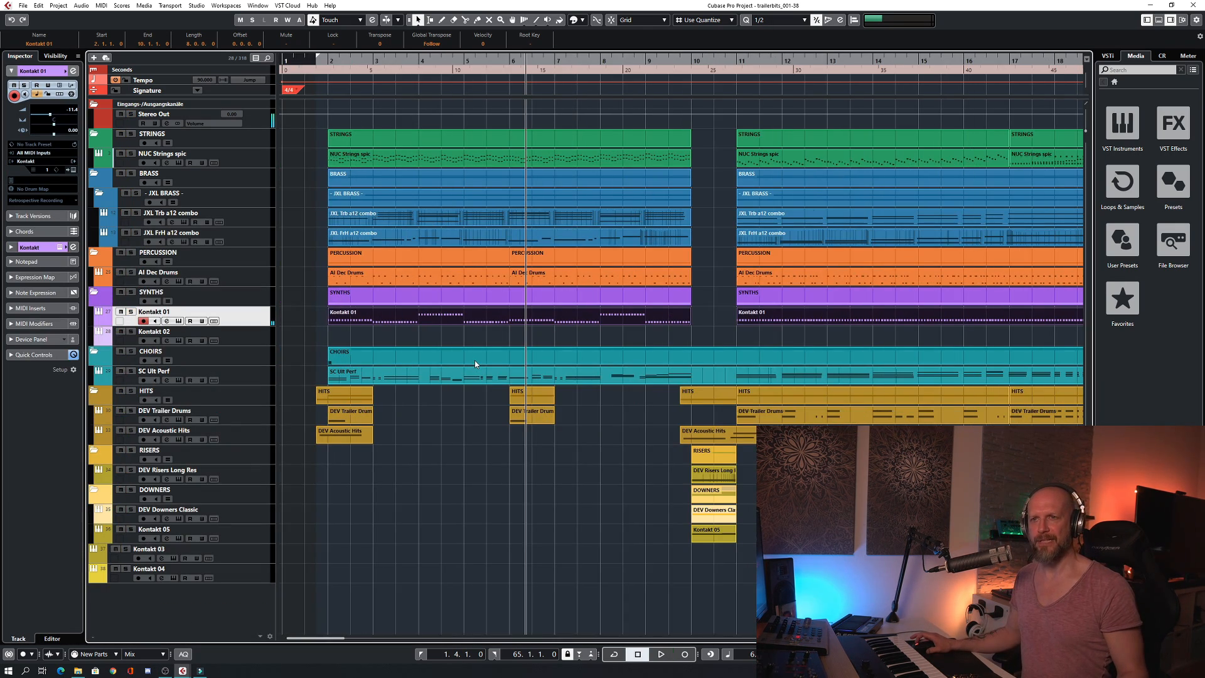
{"action": "scroll", "coordinate": [475, 361], "scroll_direction": "right", "scroll_amount": 2}
{"action": "scroll", "coordinate": [475, 361], "scroll_direction": "left", "scroll_amount": 2}
{"action": "left_click", "coordinate": [132, 134]}
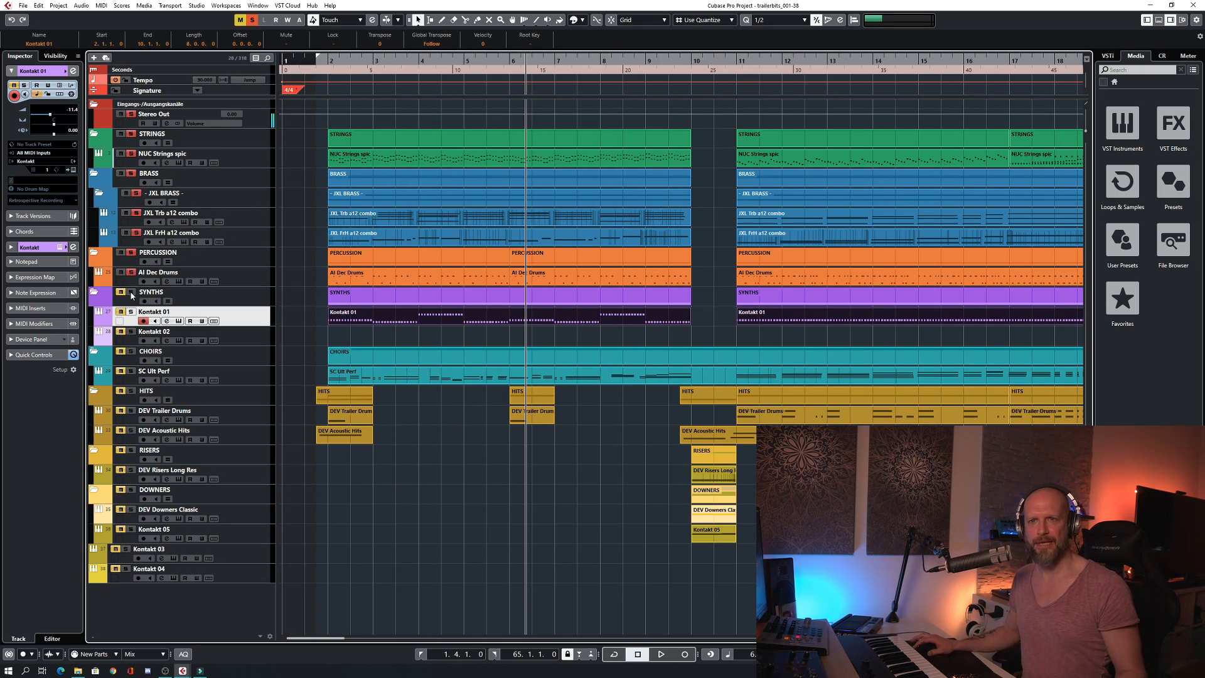
{"action": "left_click", "coordinate": [314, 284]}
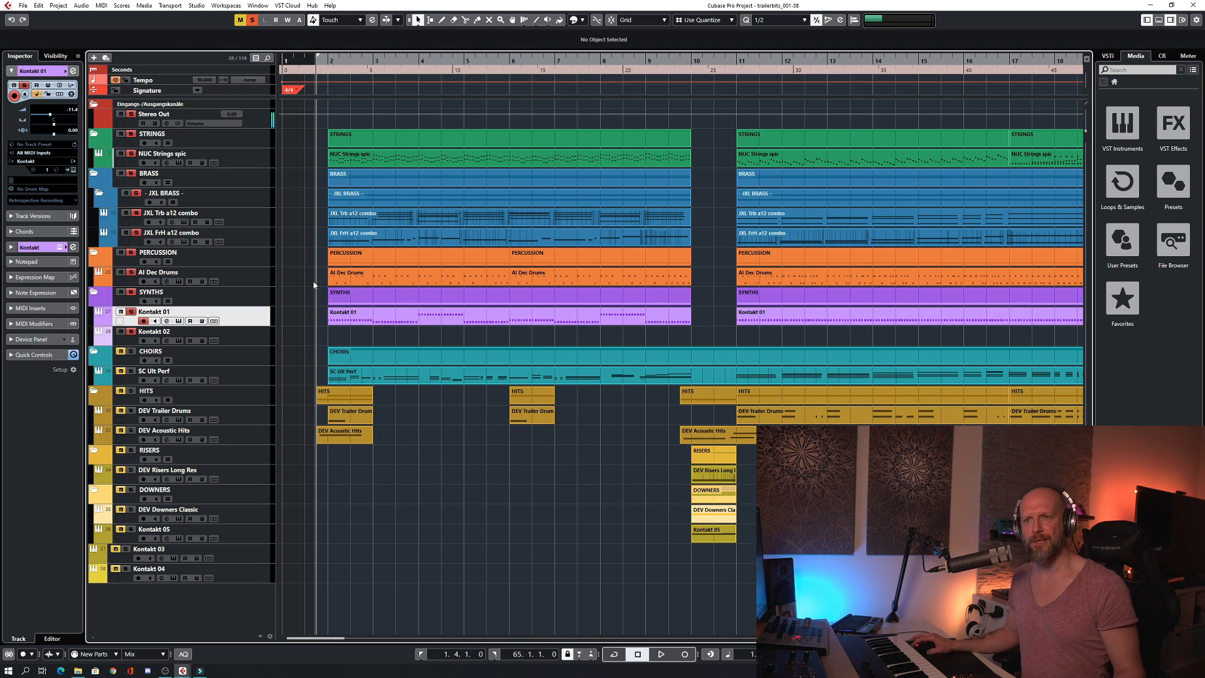
{"action": "key", "text": "space"}
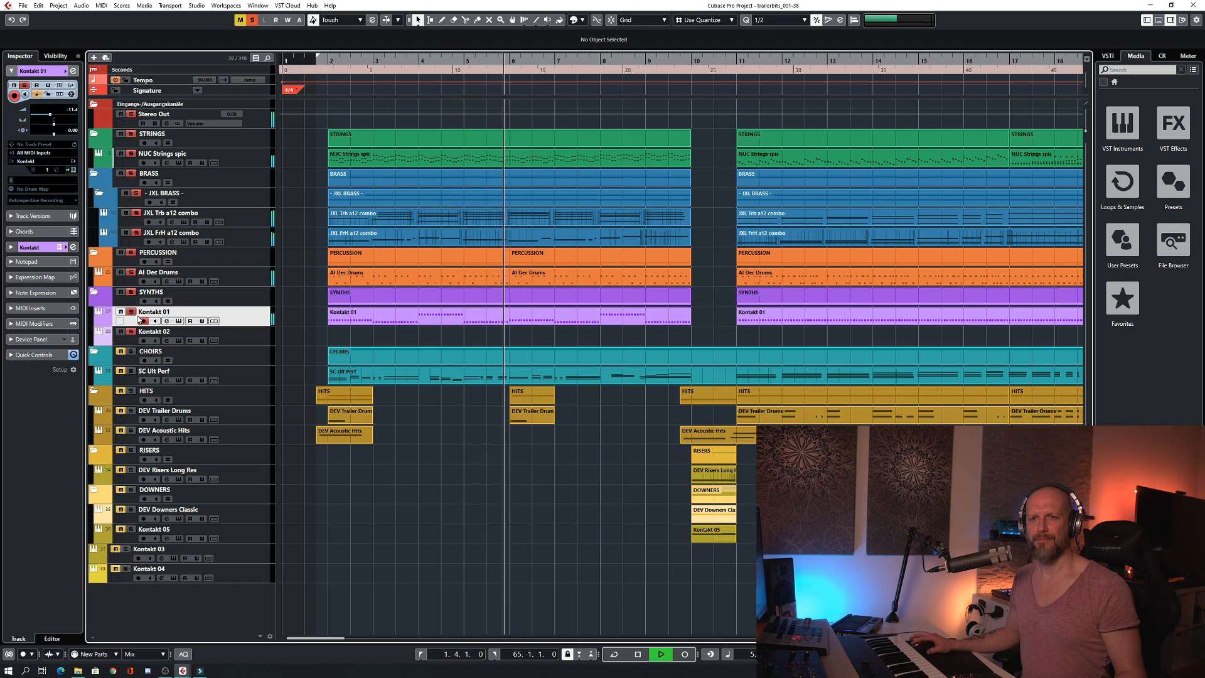
{"action": "key", "text": "space"}
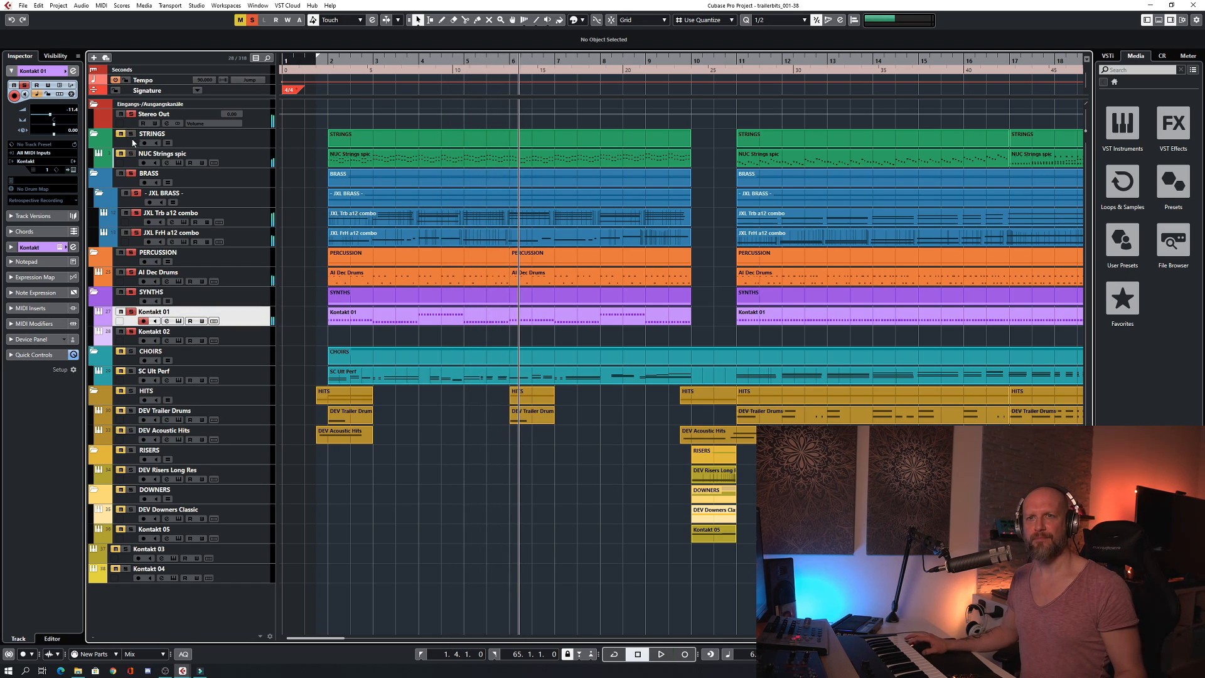
{"action": "left_click", "coordinate": [131, 292]}
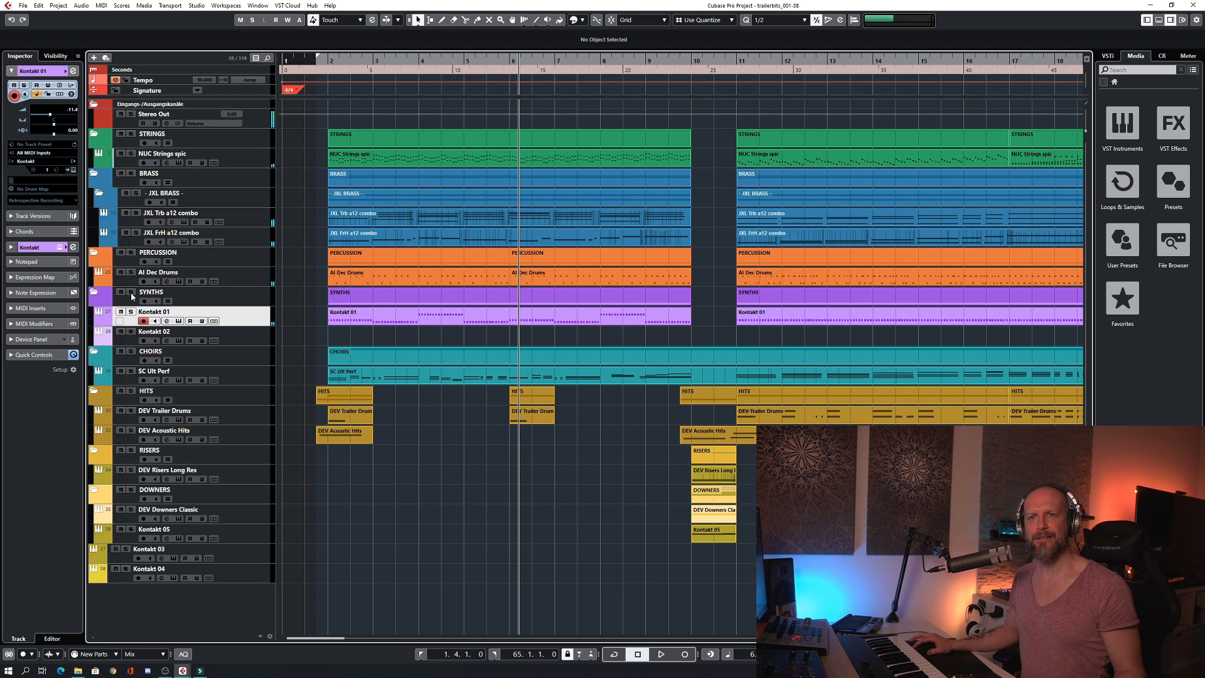
Select the Kontakt 02 track, inspect its Soft Braams patch in Kontakt, and close the instrument window
{"action": "scroll", "coordinate": [337, 343], "scroll_direction": "right", "scroll_amount": 1}
{"action": "key", "text": "g"}
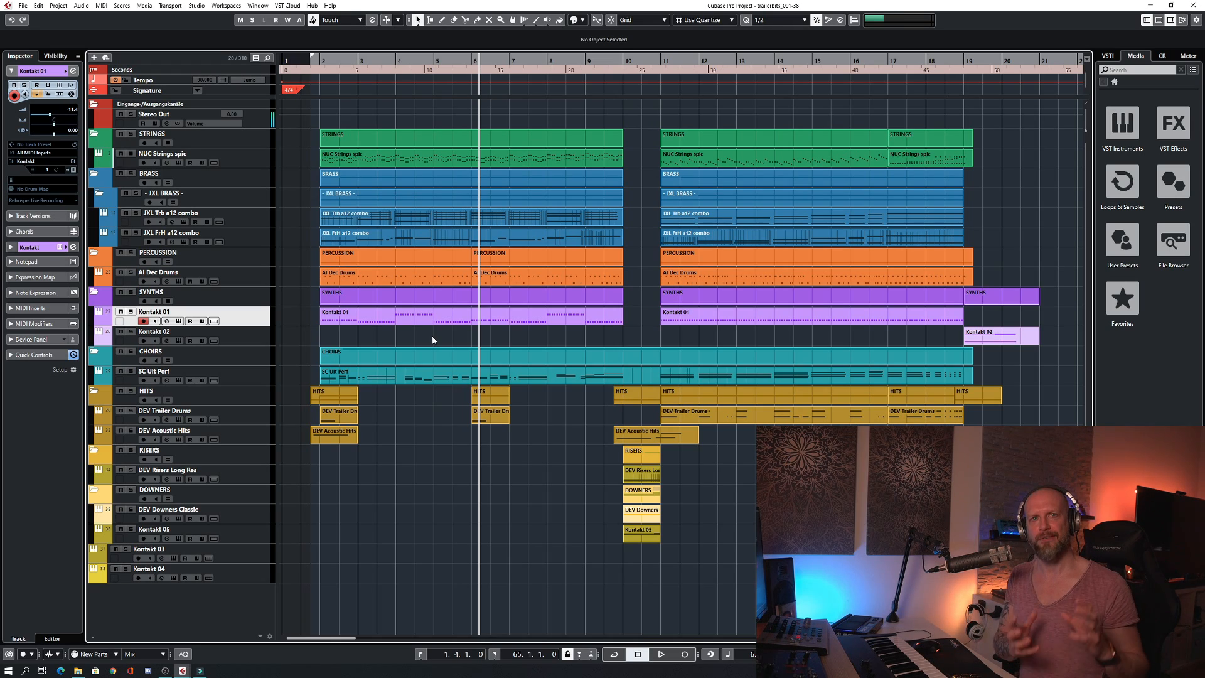
{"action": "left_click", "coordinate": [528, 339]}
{"action": "scroll", "coordinate": [753, 251], "scroll_direction": "right", "scroll_amount": 3}
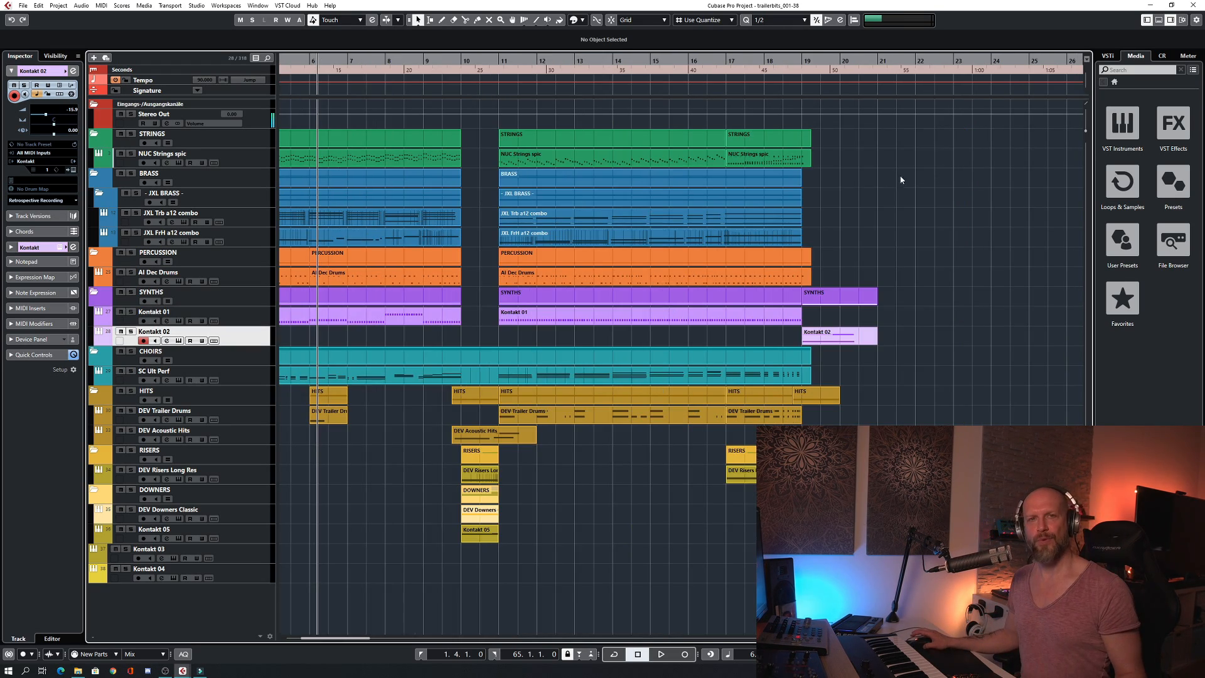
{"action": "left_click", "coordinate": [178, 341]}
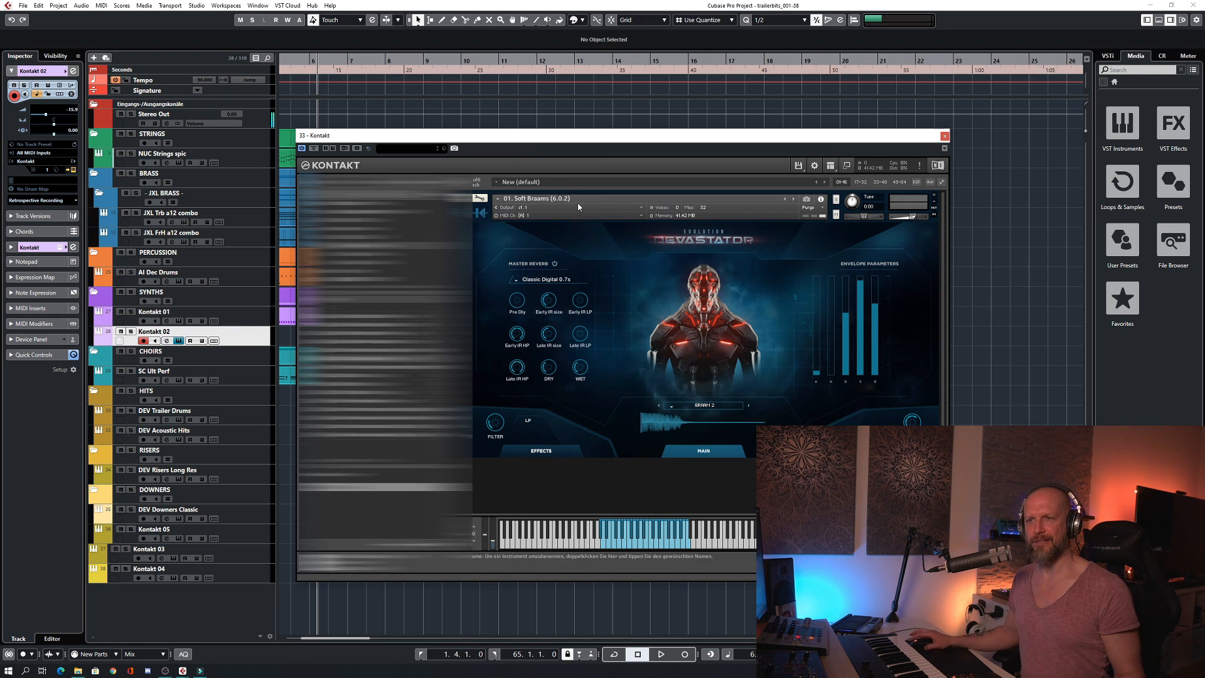
{"action": "left_click", "coordinate": [944, 136]}
{"action": "scroll", "coordinate": [800, 188], "scroll_direction": "right", "scroll_amount": 2}
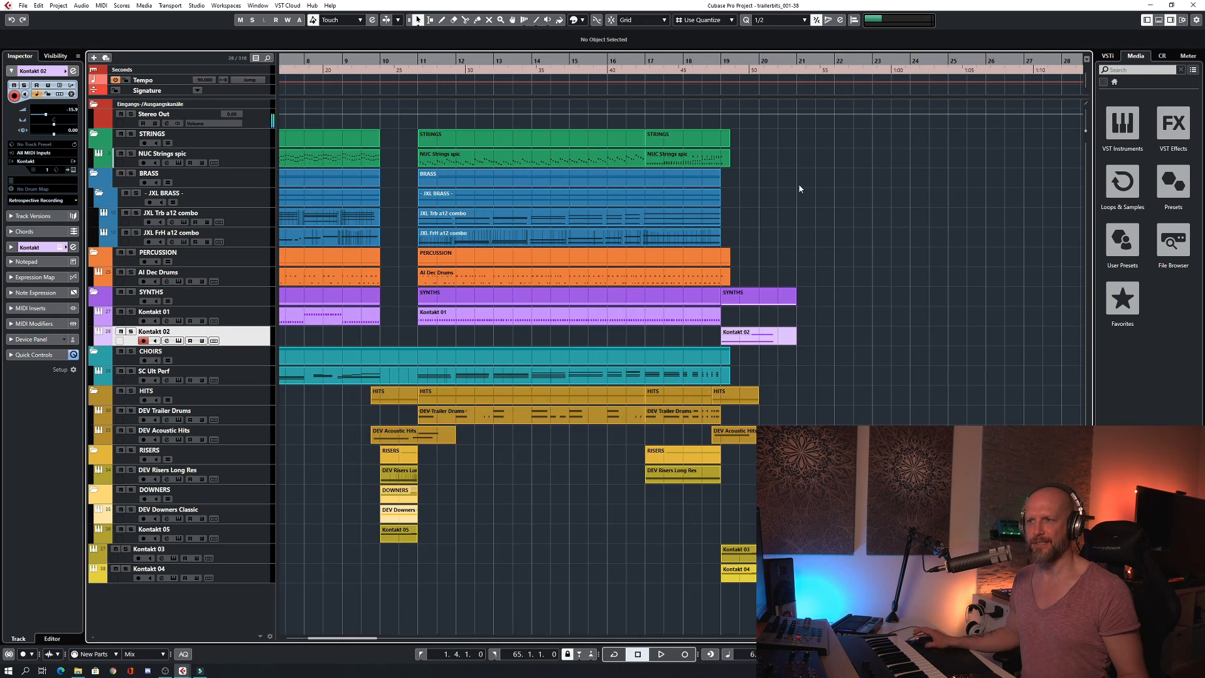
Solo the Kontakt 02 track and play its closing part at bar 19
{"action": "left_click", "coordinate": [131, 331]}
{"action": "key", "text": "space"}
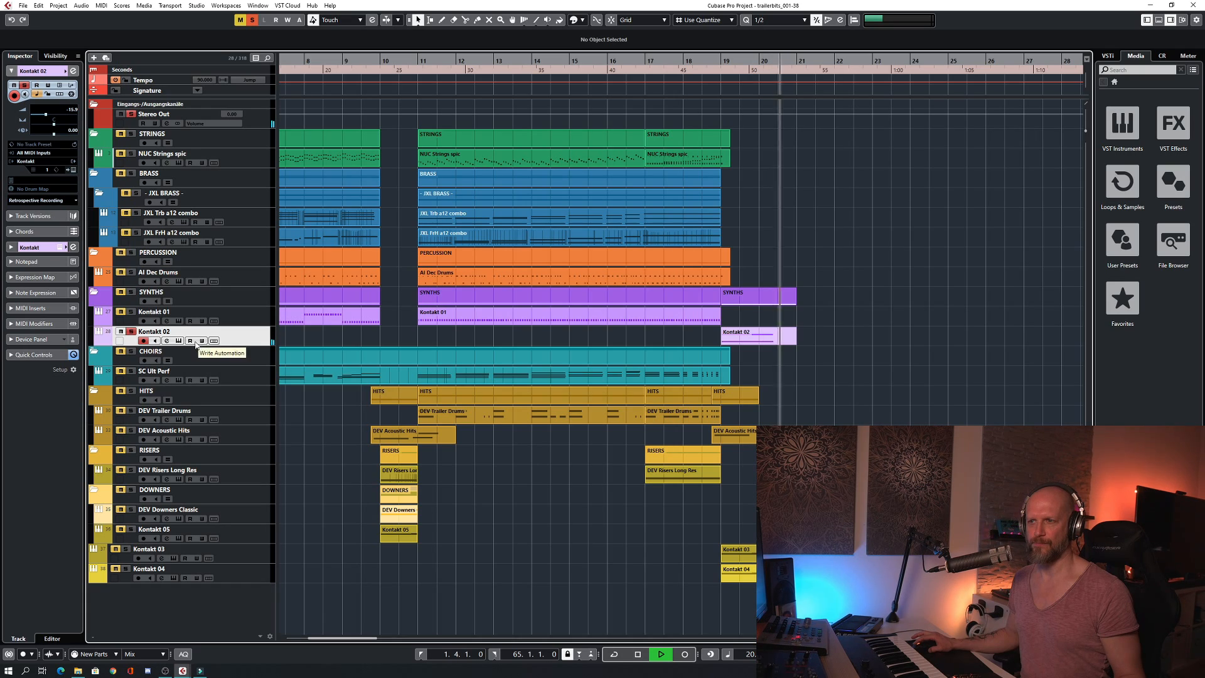
{"action": "key", "text": "space"}
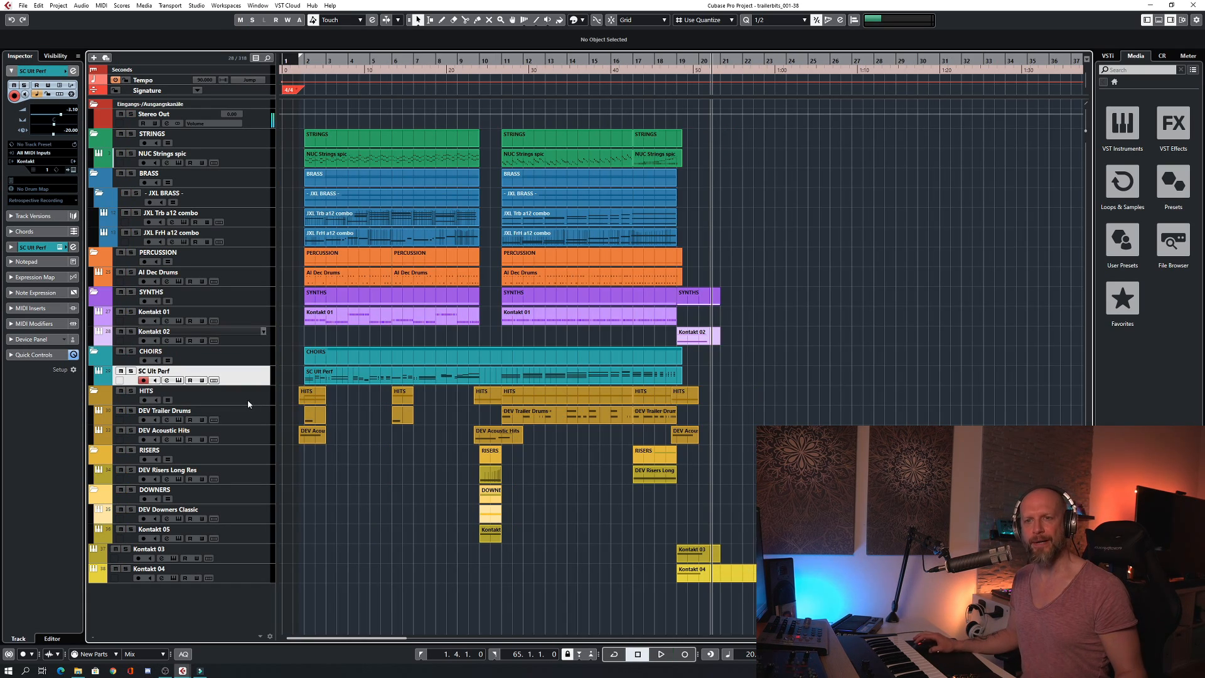
Inspect the Storm Choir Ultimate Performance patch on the SC Ult Perf track and play the track soloed
{"action": "left_click", "coordinate": [178, 379]}
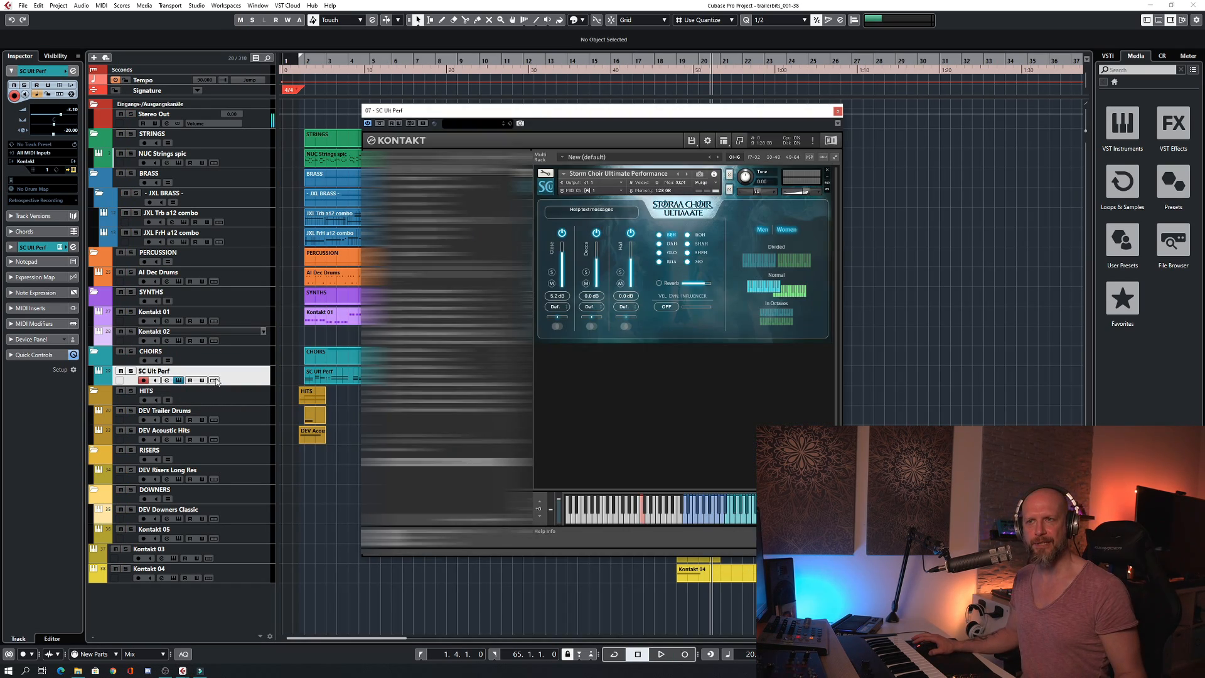
{"action": "left_click_drag", "start_coordinate": [657, 116], "coordinate": [488, 119]}
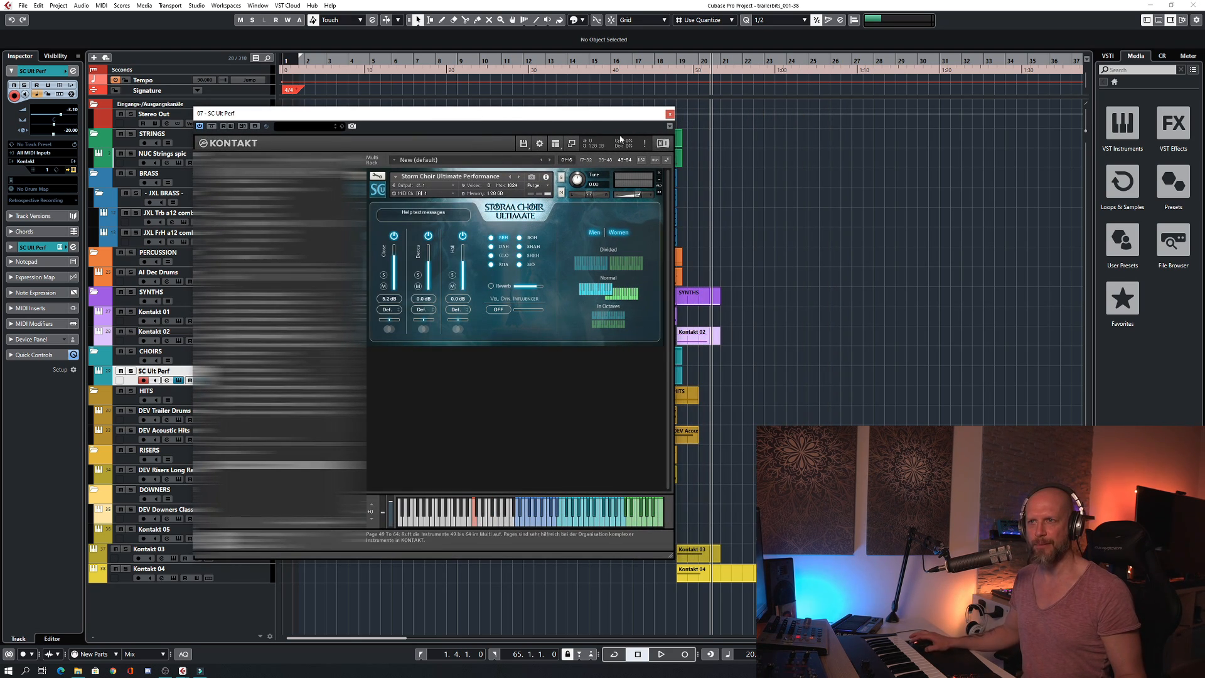
{"action": "left_click_drag", "start_coordinate": [629, 118], "coordinate": [661, 130]}
{"action": "key", "text": "s"}
{"action": "key", "text": "space"}
{"action": "left_click", "coordinate": [727, 125]}
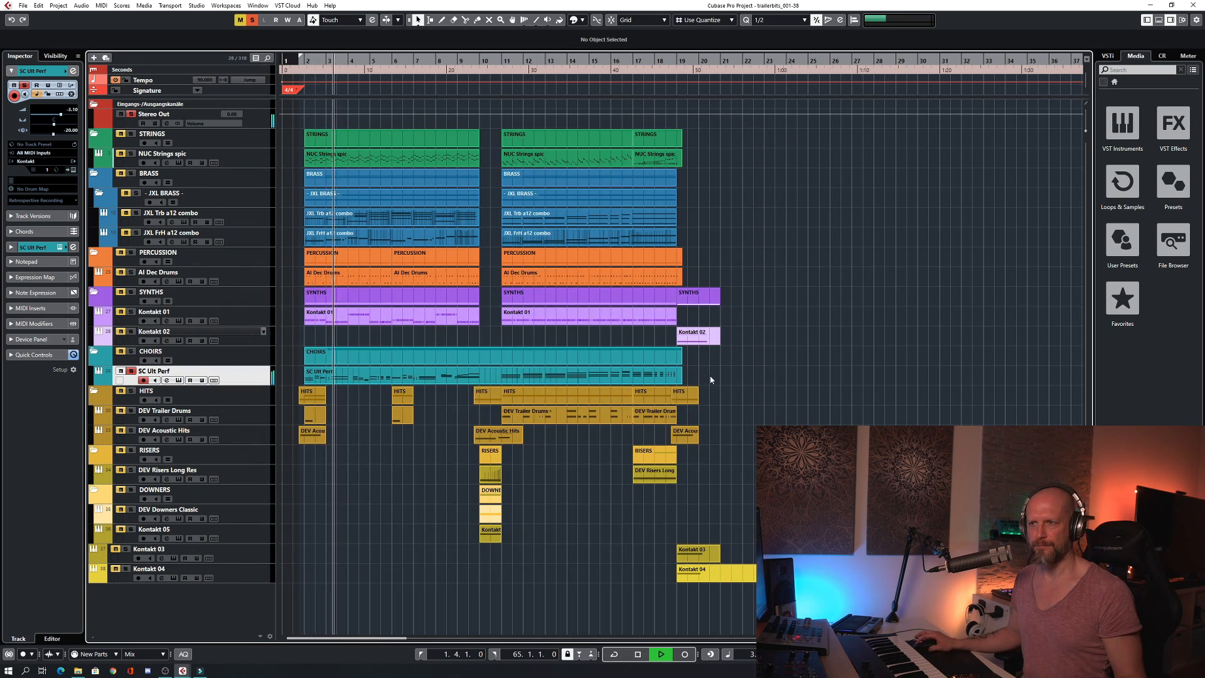
Open the SC Ult Perf choir part in the key editor and examine its opening notes during playback
{"action": "double_click", "coordinate": [342, 374]}
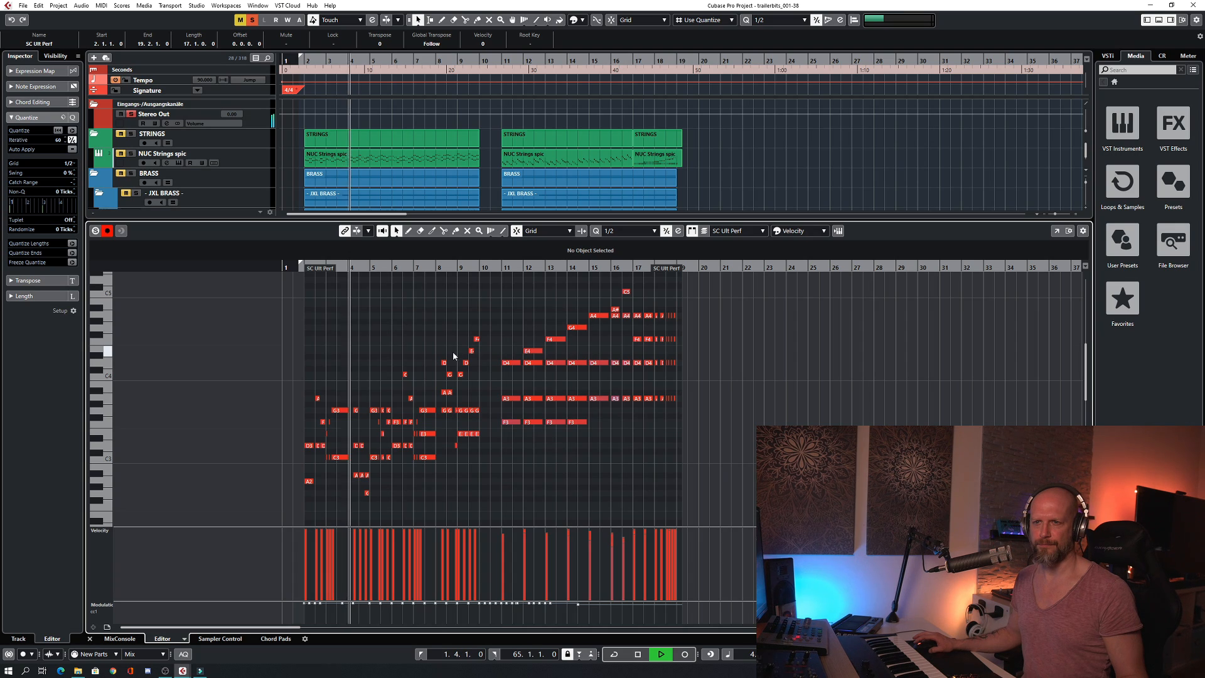
{"action": "scroll", "coordinate": [453, 352], "scroll_direction": "up", "scroll_amount": 3}
{"action": "scroll", "coordinate": [438, 329], "scroll_direction": "right", "scroll_amount": 3}
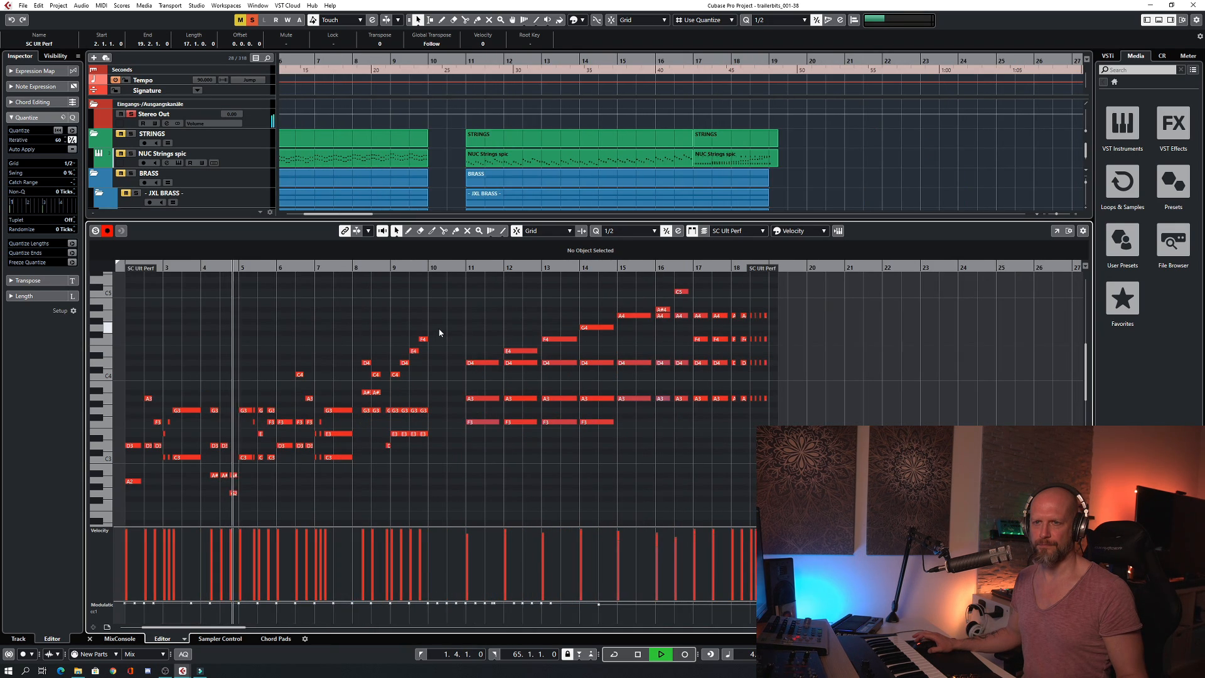
{"action": "scroll", "coordinate": [440, 333], "scroll_direction": "left", "scroll_amount": 3}
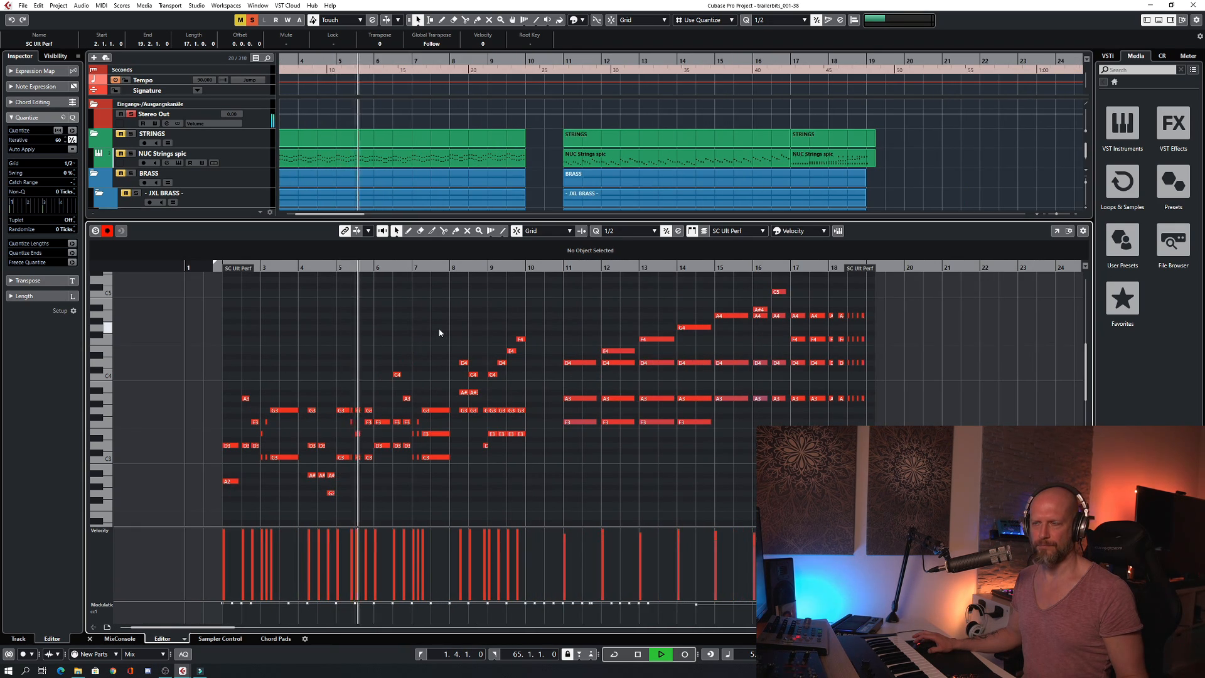
{"action": "key", "text": "h"}
{"action": "scroll", "coordinate": [464, 328], "scroll_direction": "right", "scroll_amount": 3}
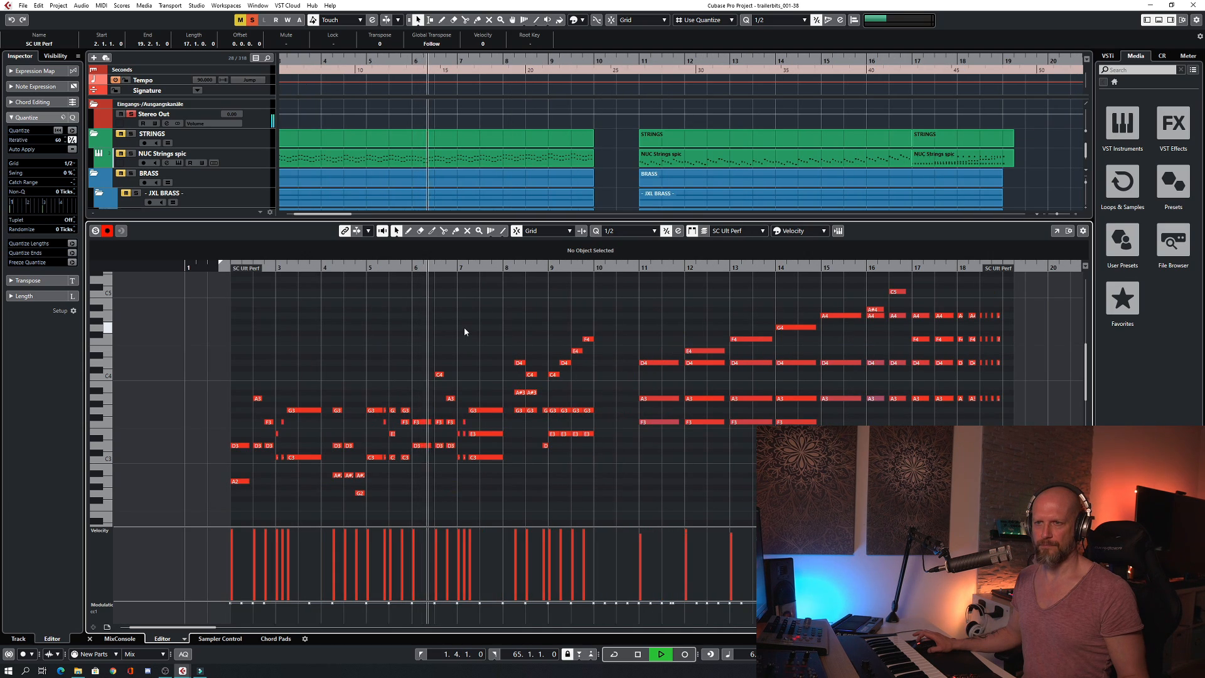
Follow the remaining choir notes through bar 19 during playback, and close the key editor
{"action": "scroll", "coordinate": [465, 328], "scroll_direction": "right", "scroll_amount": 3}
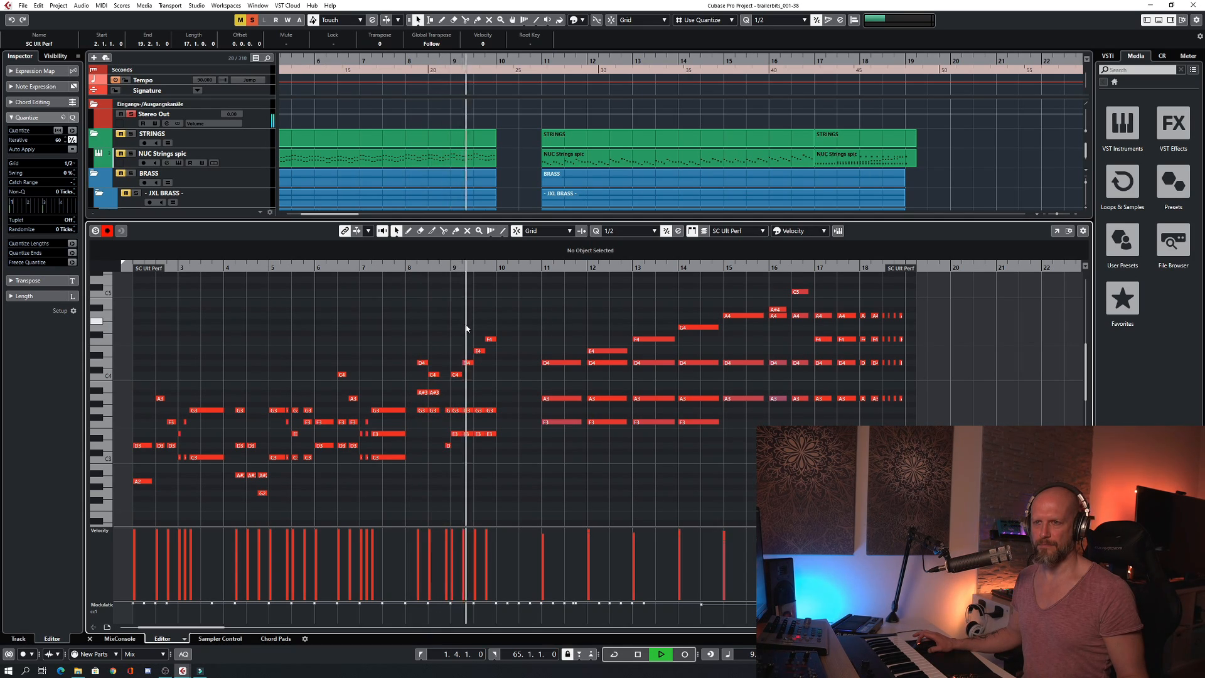
{"action": "scroll", "coordinate": [533, 301], "scroll_direction": "right", "scroll_amount": 2}
{"action": "scroll", "coordinate": [495, 307], "scroll_direction": "up", "scroll_amount": 2}
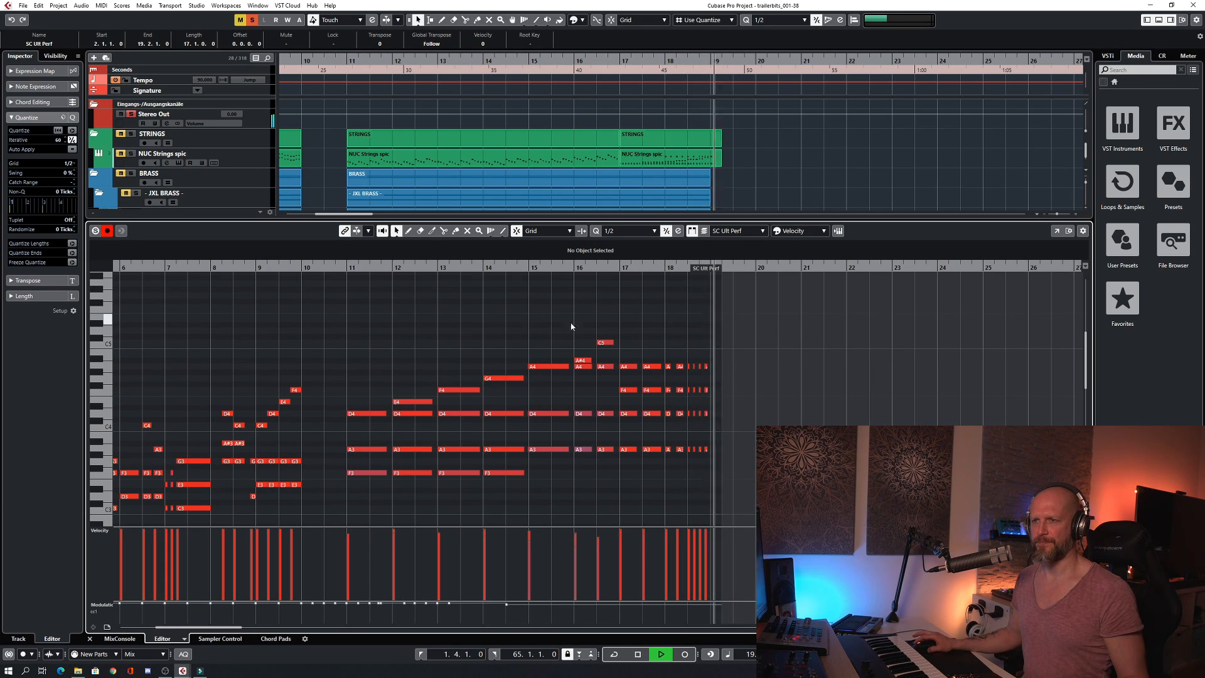
{"action": "key", "text": "space"}
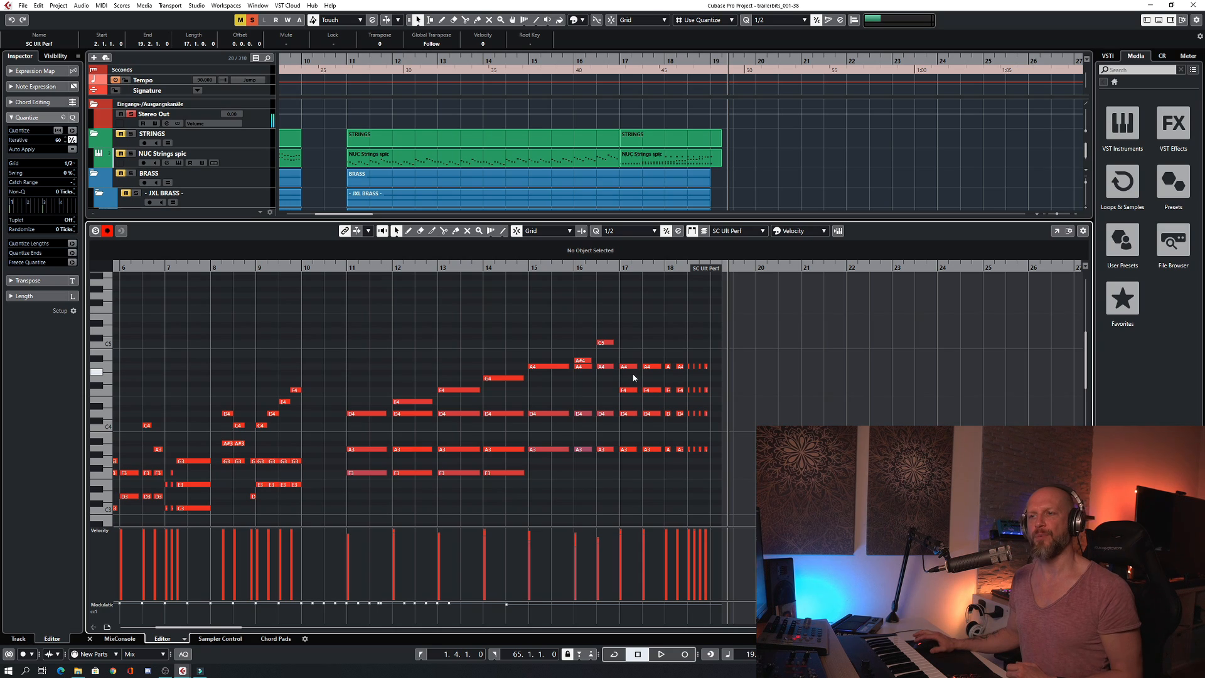
{"action": "key", "text": "Return"}
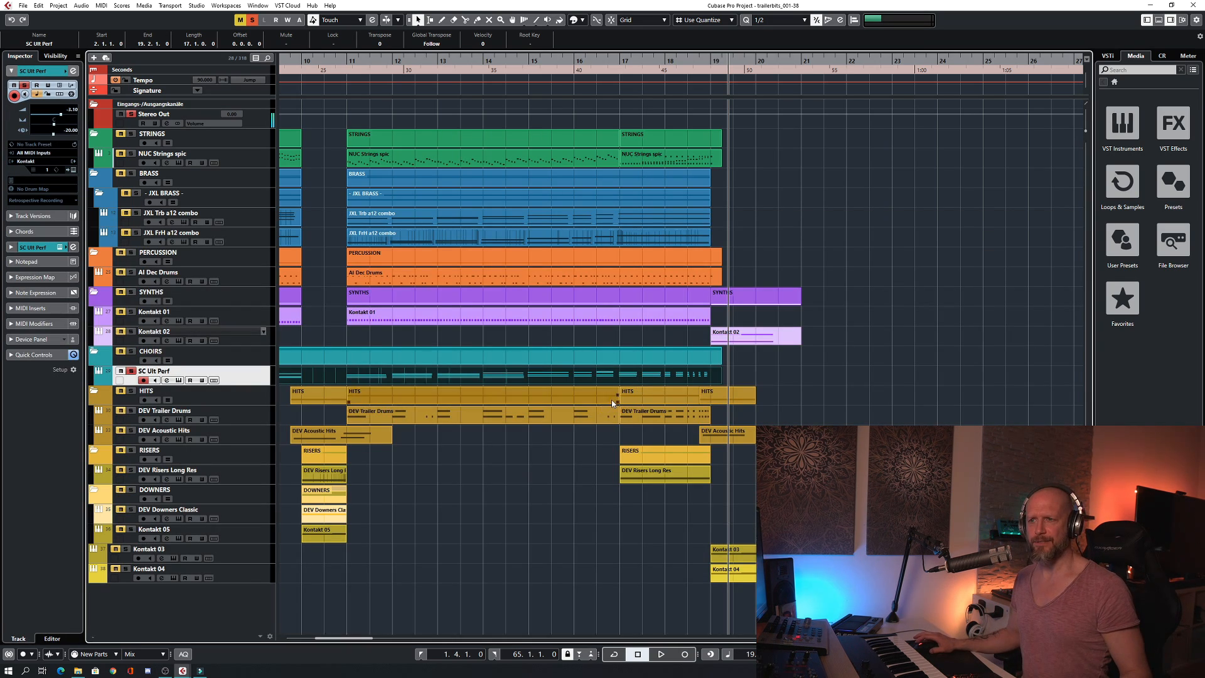
{"action": "scroll", "coordinate": [612, 400], "scroll_direction": "left", "scroll_amount": 1}
{"action": "key", "text": "g"}
{"action": "scroll", "coordinate": [610, 405], "scroll_direction": "left", "scroll_amount": 4}
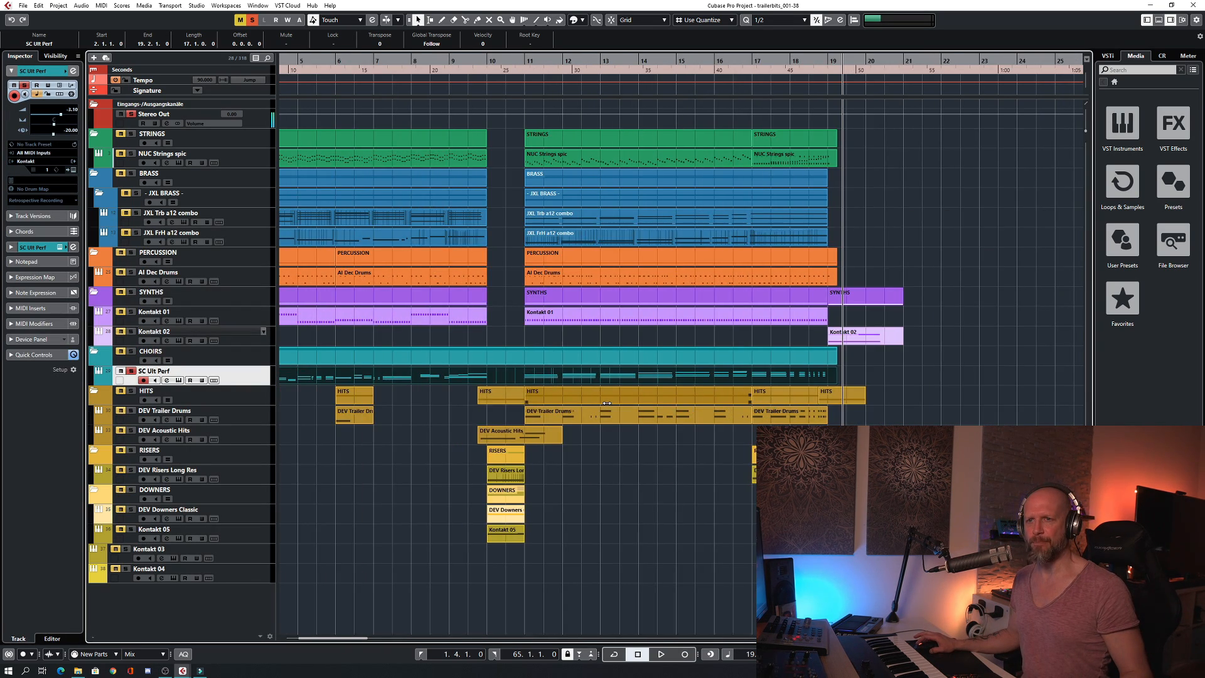
Solo the DEV Trailer Drums track, play its part from bar 11, and examine the notes in the key editor
{"action": "left_click", "coordinate": [616, 443]}
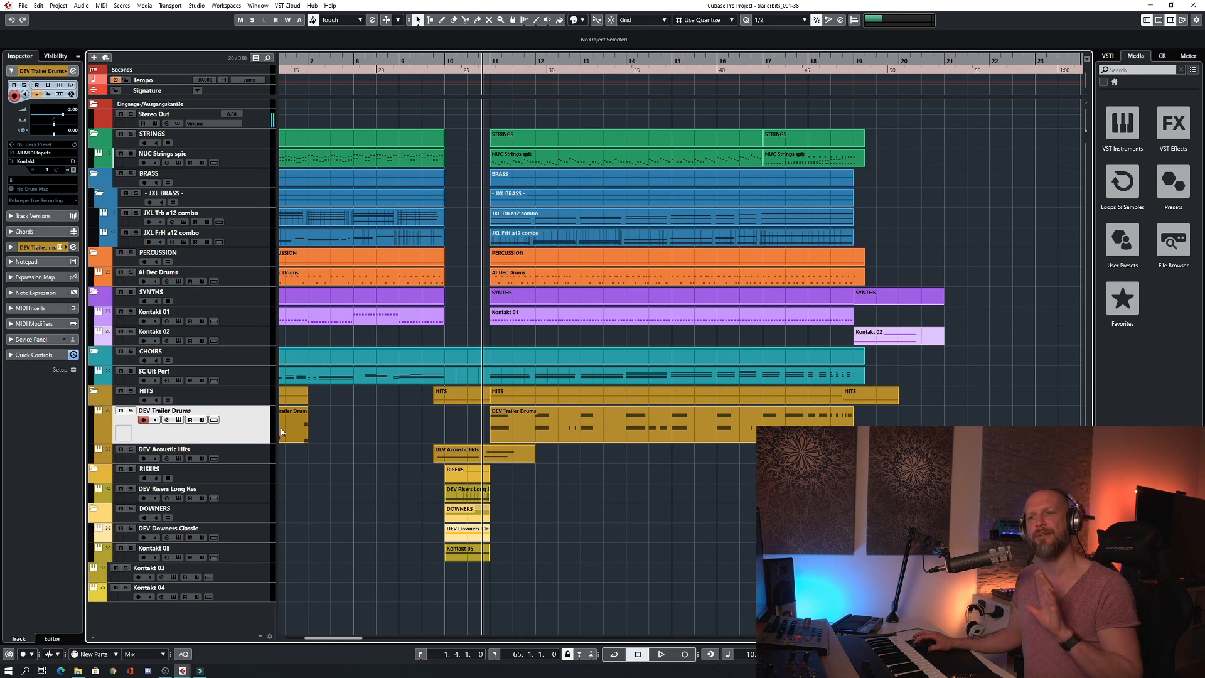
{"action": "left_click", "coordinate": [130, 411]}
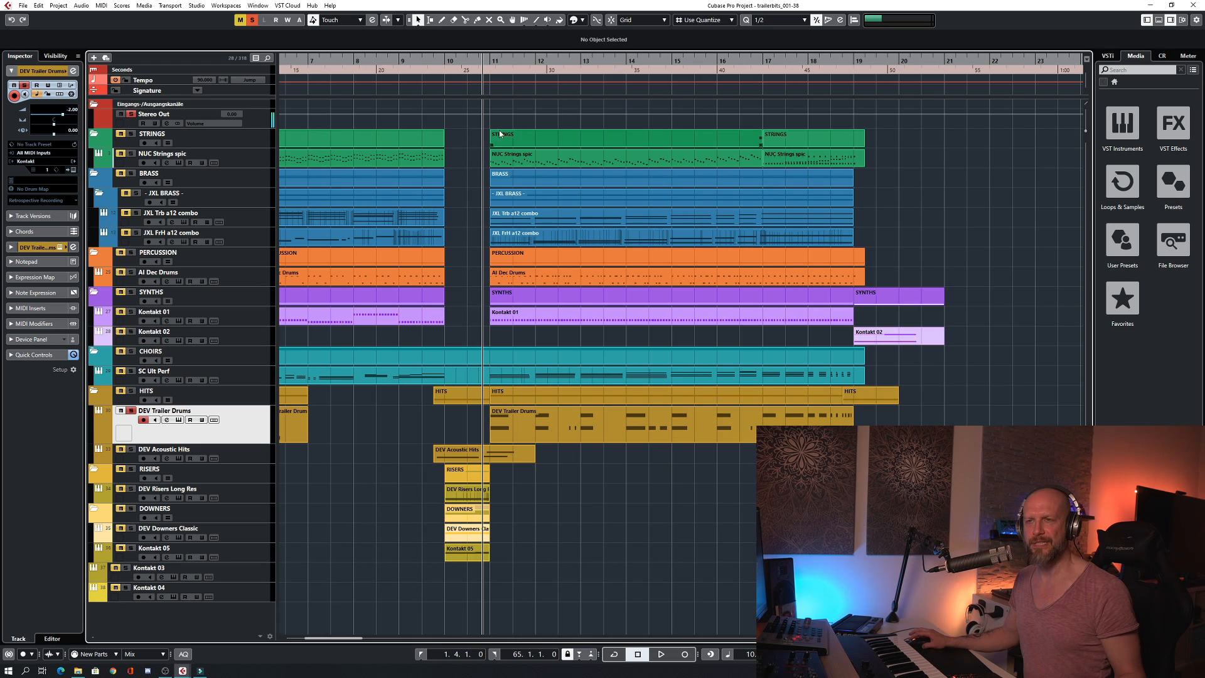
{"action": "key", "text": "space"}
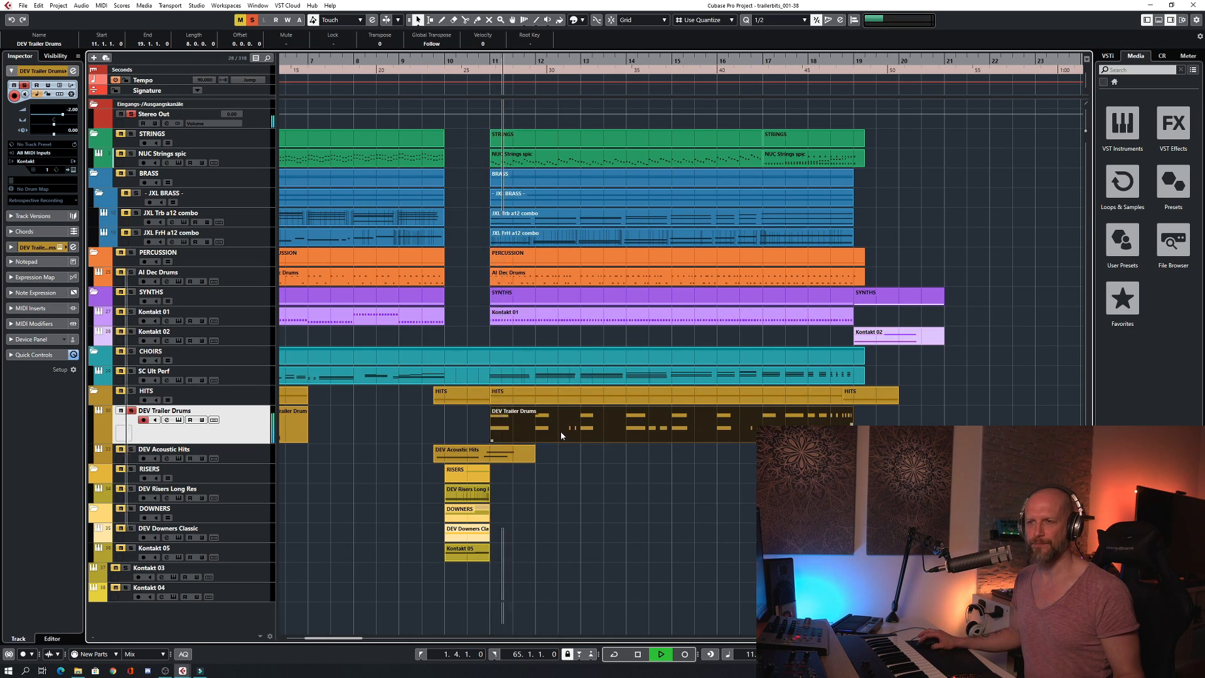
{"action": "double_click", "coordinate": [560, 431]}
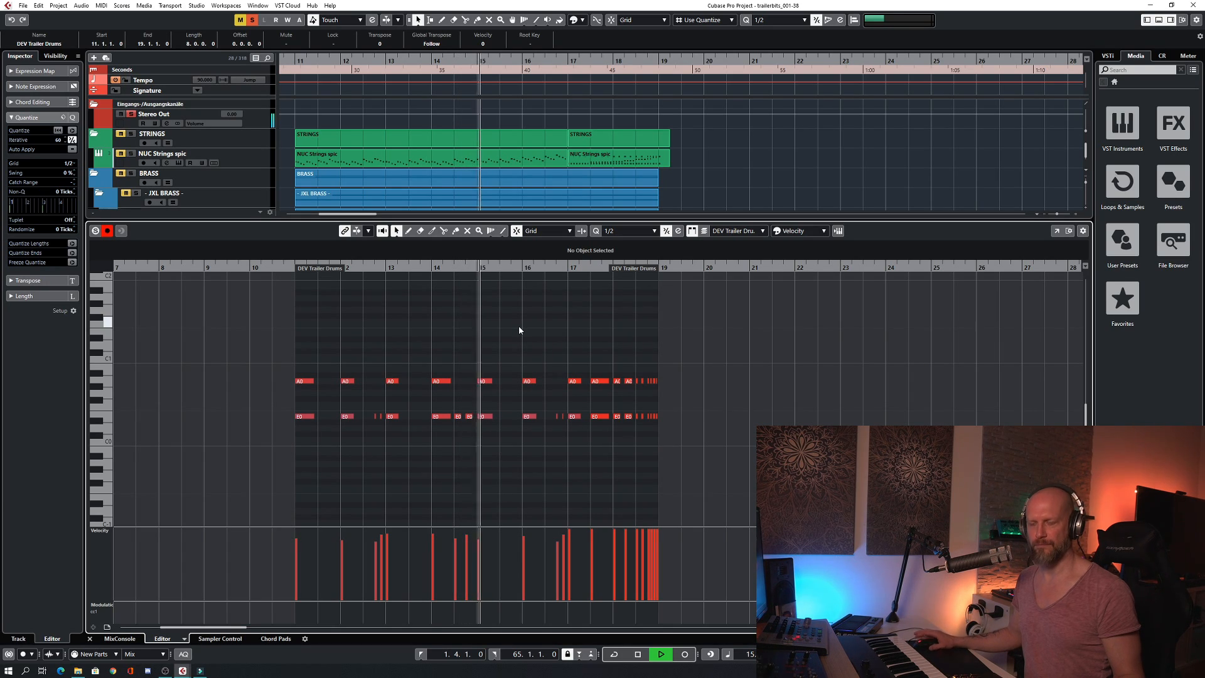
{"action": "key", "text": "ctrl+e"}
{"action": "key", "text": "space"}
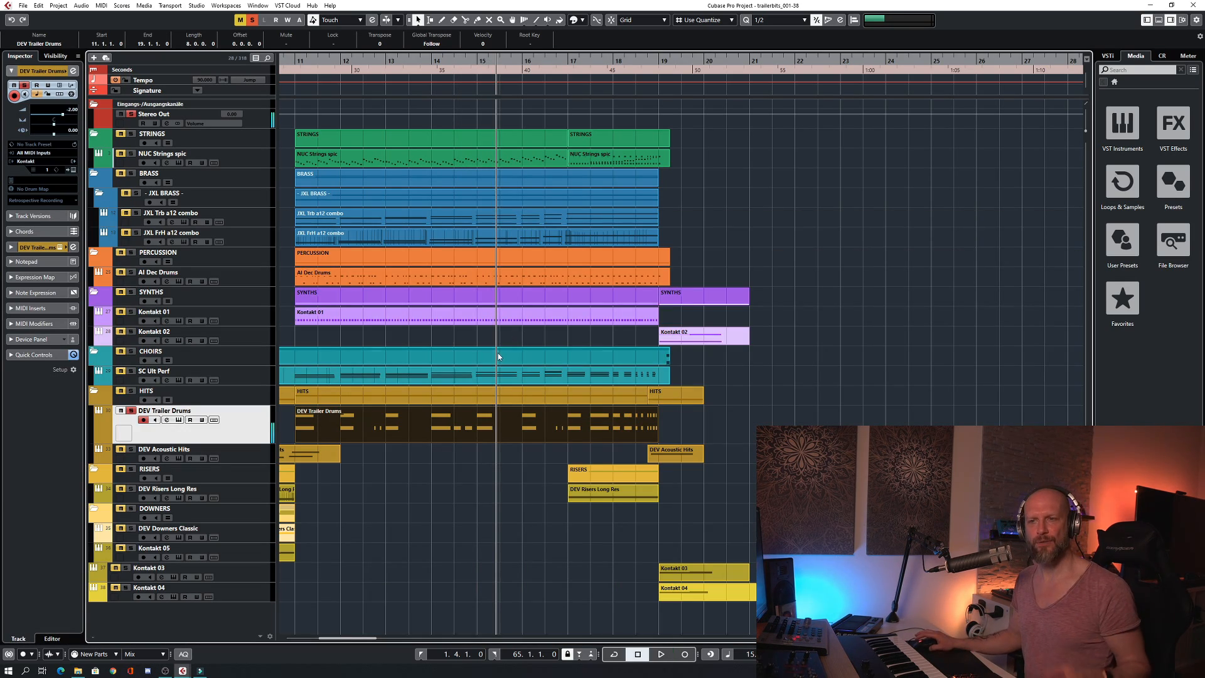
Play AI Dec Drums and DEV Trailer Drums soloed together from just before bar 11, and clear the solos
{"action": "scroll", "coordinate": [492, 367], "scroll_direction": "left", "scroll_amount": 3}
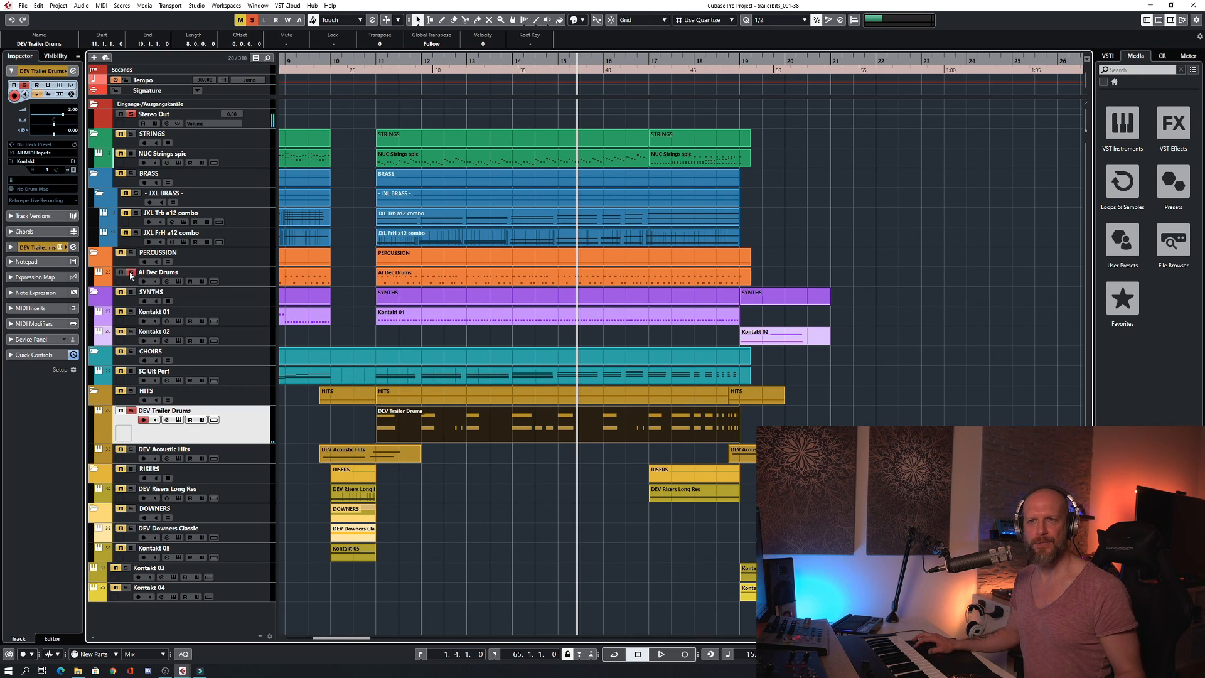
{"action": "left_click", "coordinate": [371, 336]}
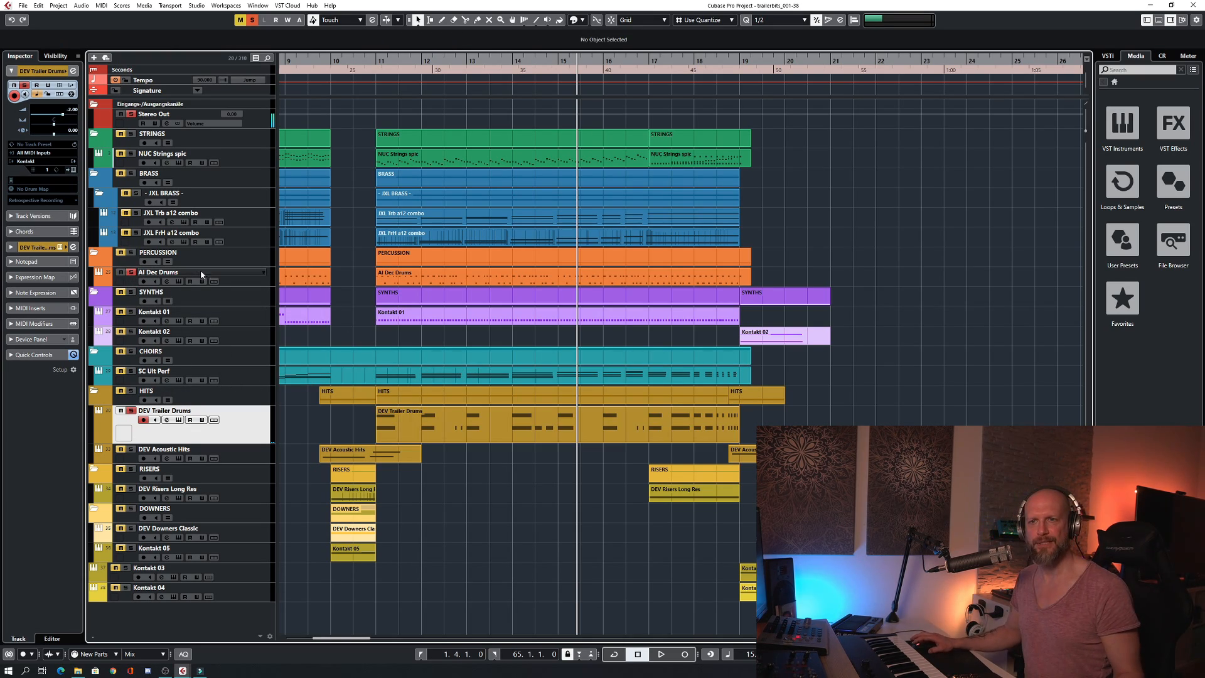
{"action": "left_click", "coordinate": [368, 61]}
{"action": "key", "text": "space"}
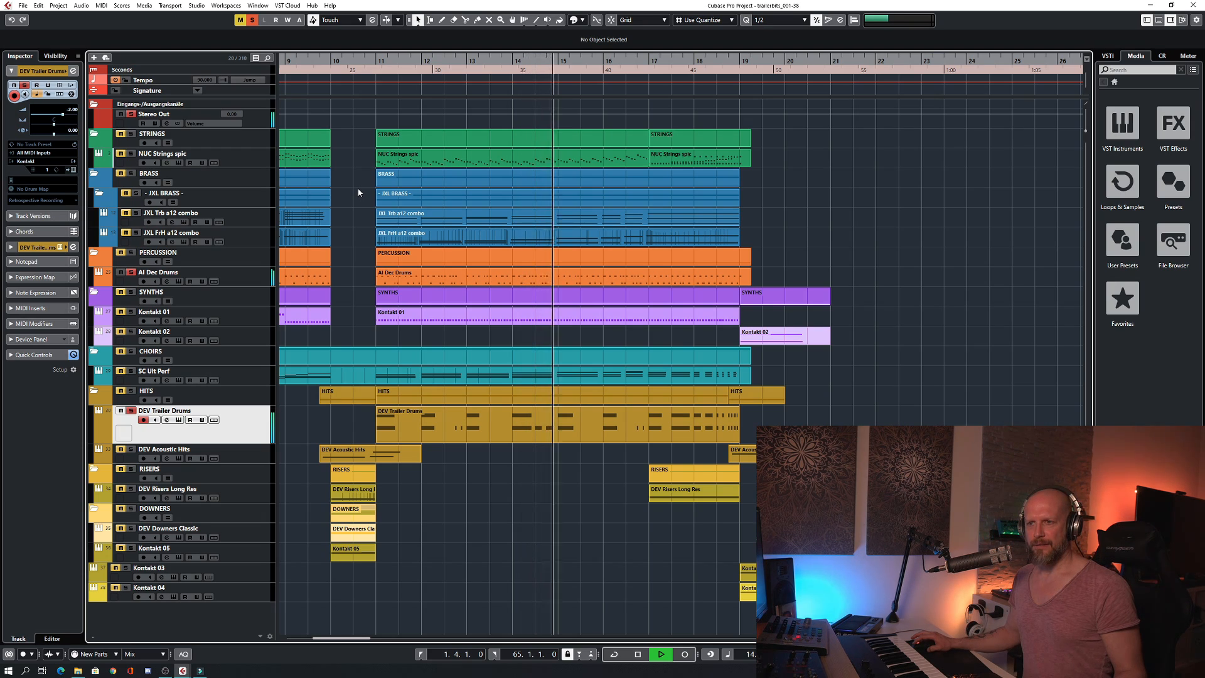
{"action": "key", "text": "space"}
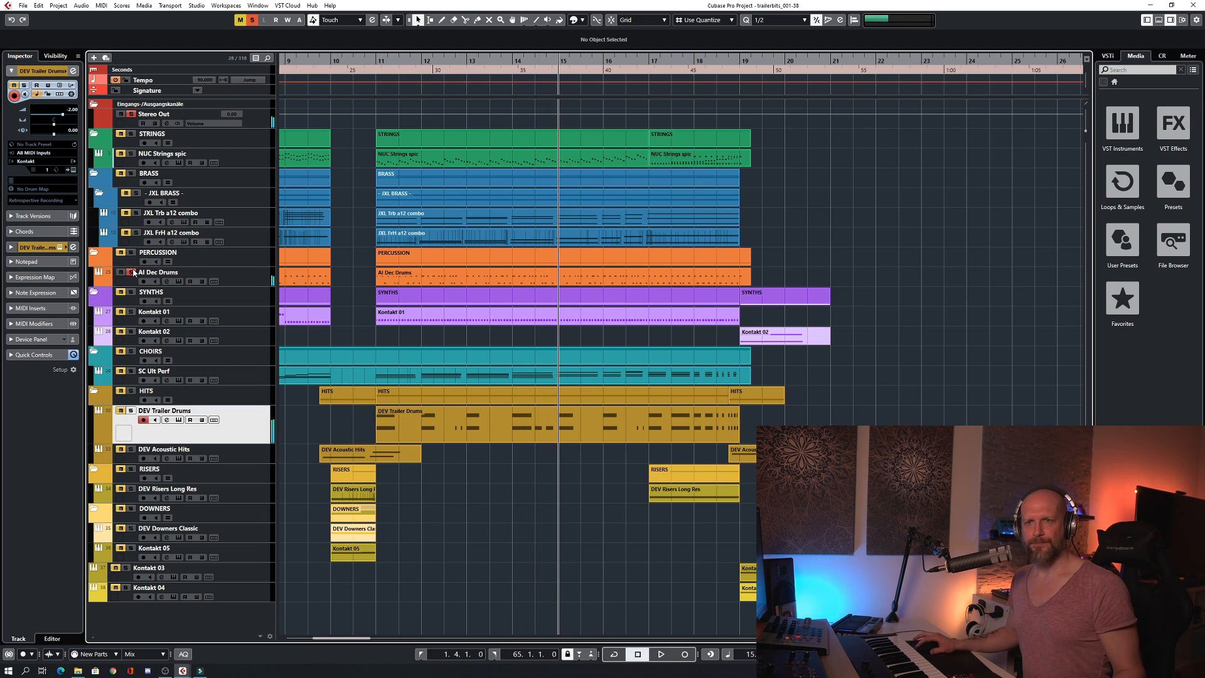
{"action": "left_click", "coordinate": [131, 272]}
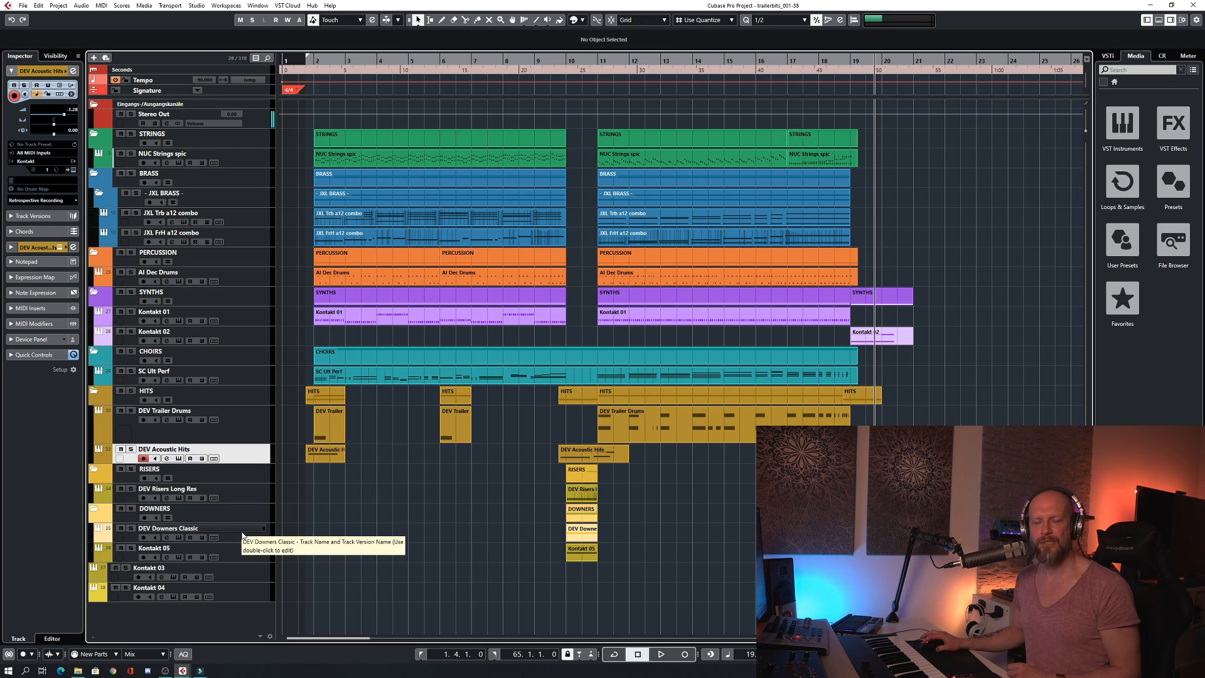
Inspect the Tonal Downers - 1 Bar patch on the Kontakt 05 track and close the instrument window
{"action": "left_click", "coordinate": [262, 561]}
{"action": "left_click", "coordinate": [179, 558]}
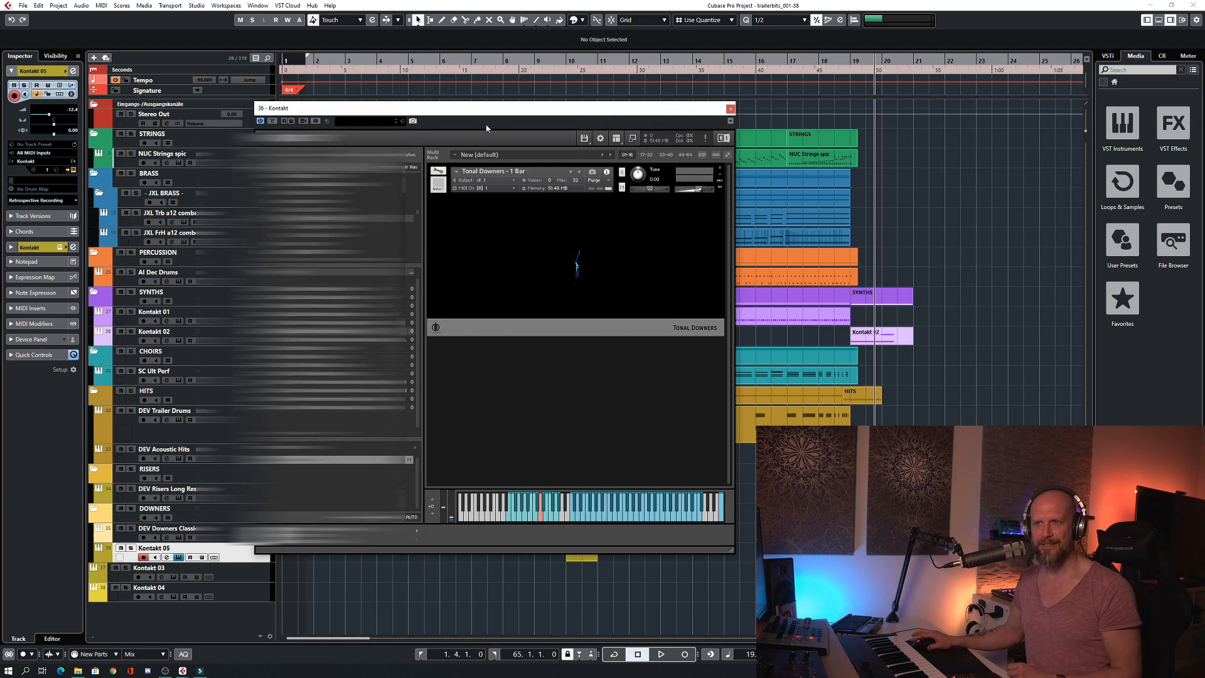
{"action": "left_click_drag", "start_coordinate": [596, 108], "coordinate": [536, 110]}
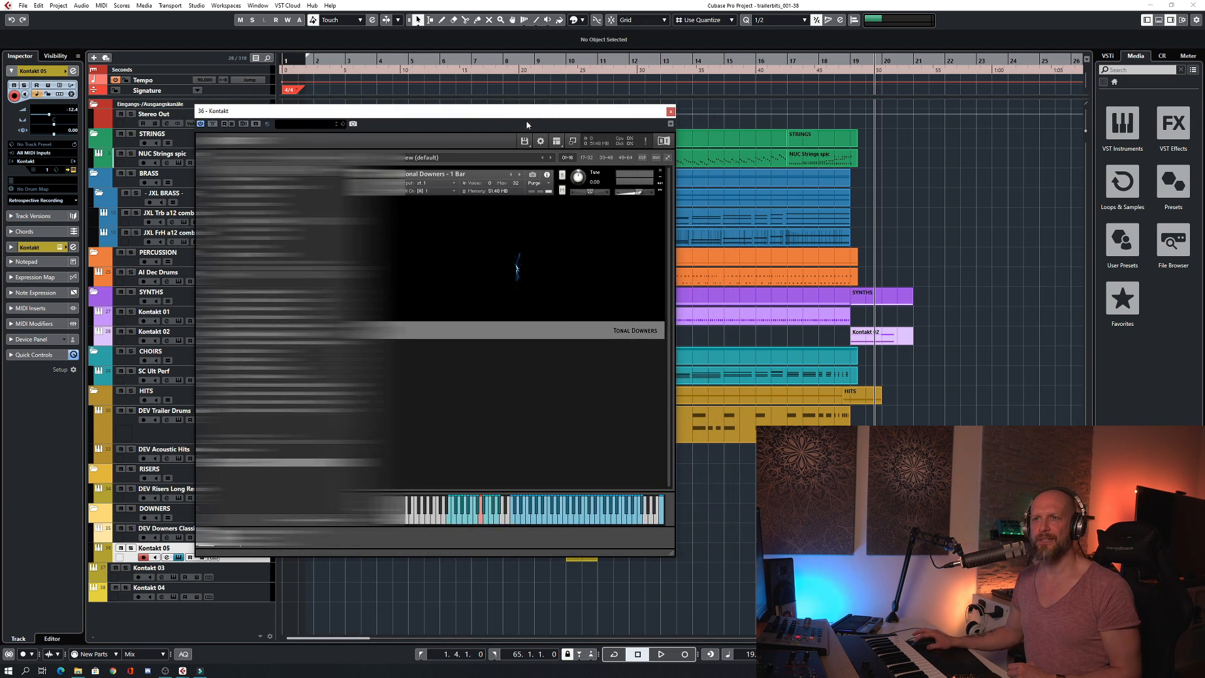
{"action": "left_click", "coordinate": [670, 112]}
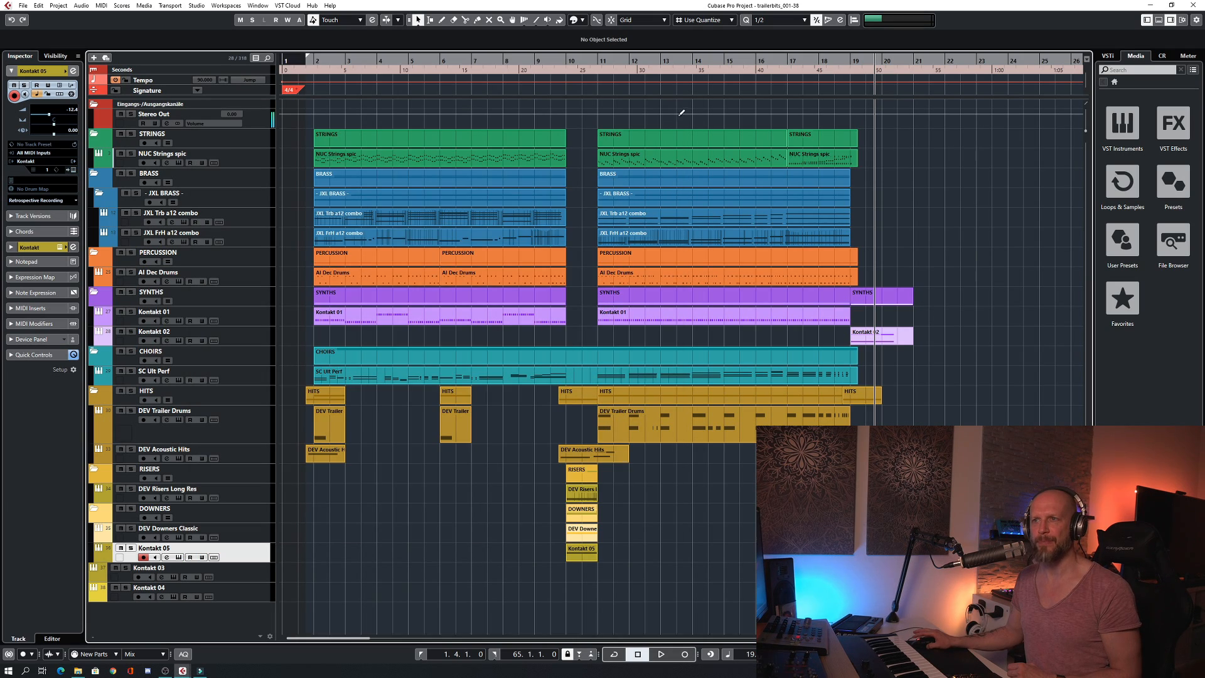
Inspect the Signature Hits patch on Kontakt 03 and the Tonal Elements - Signals patch on Kontakt 04
{"action": "left_click", "coordinate": [244, 577]}
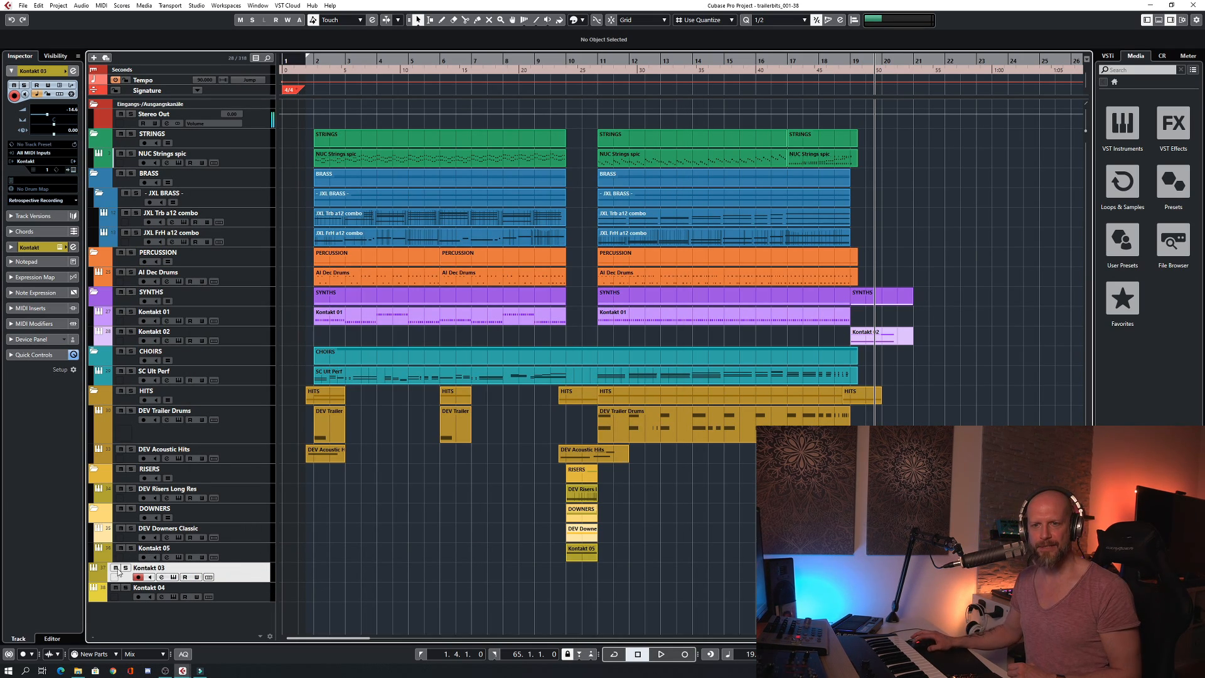
{"action": "left_click", "coordinate": [173, 576]}
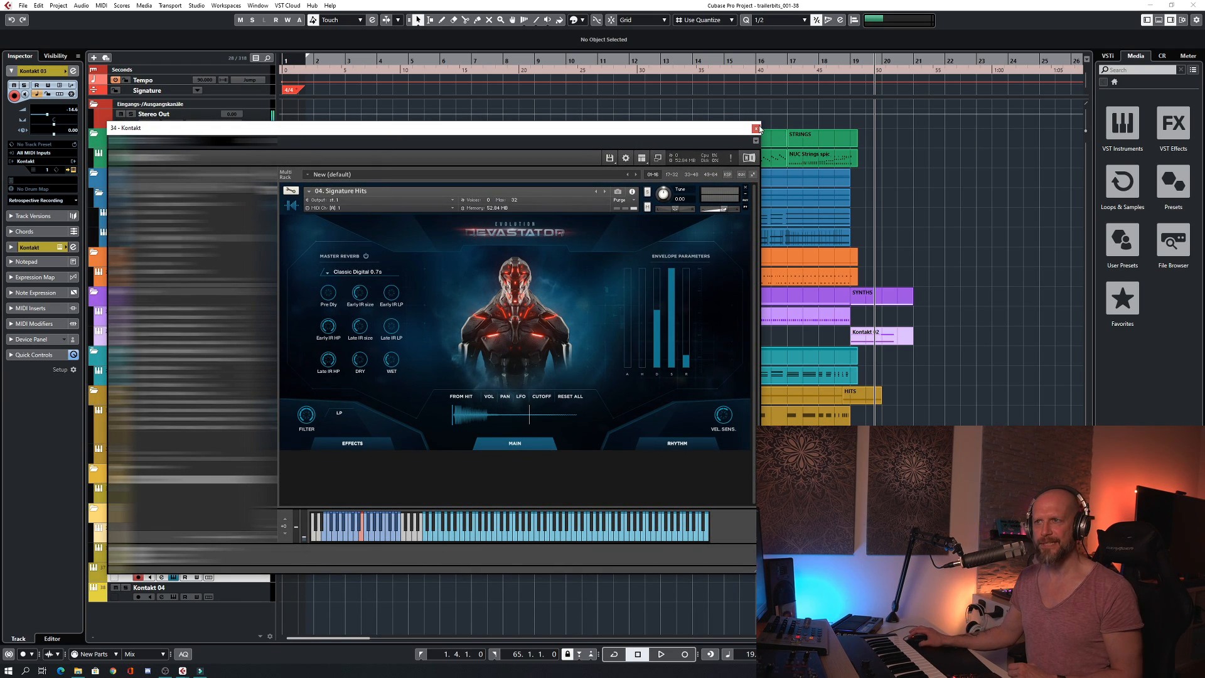
{"action": "left_click", "coordinate": [756, 129]}
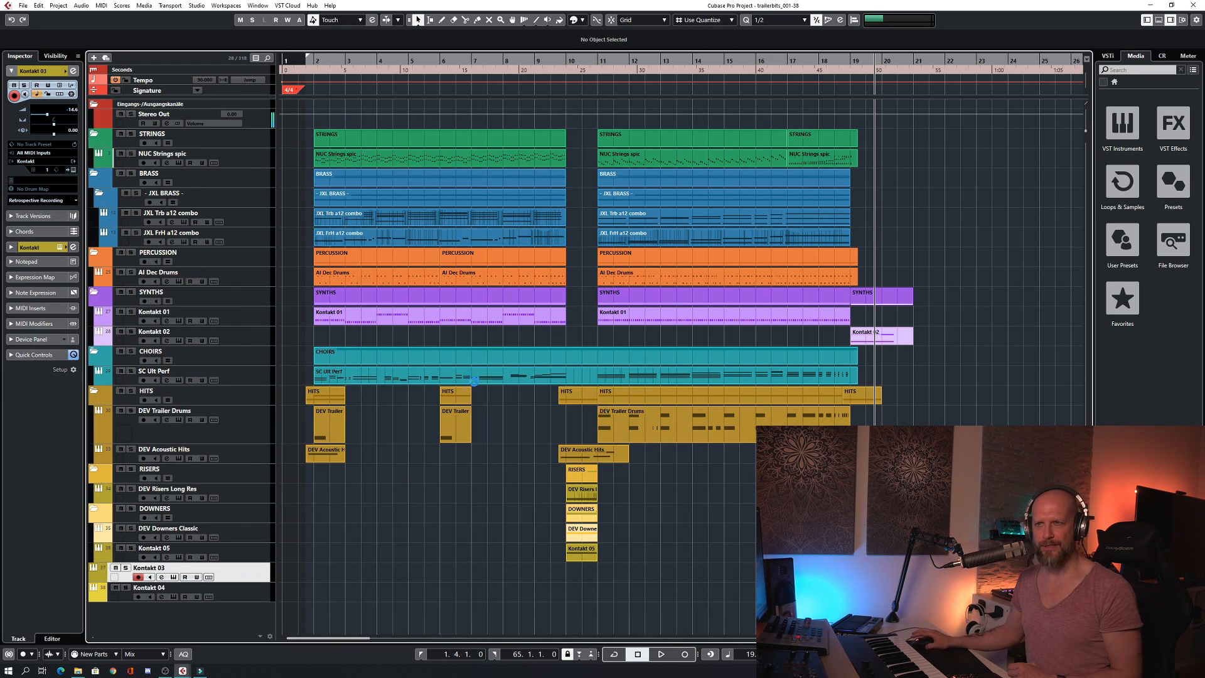
{"action": "left_click_drag", "start_coordinate": [713, 142], "coordinate": [545, 137]}
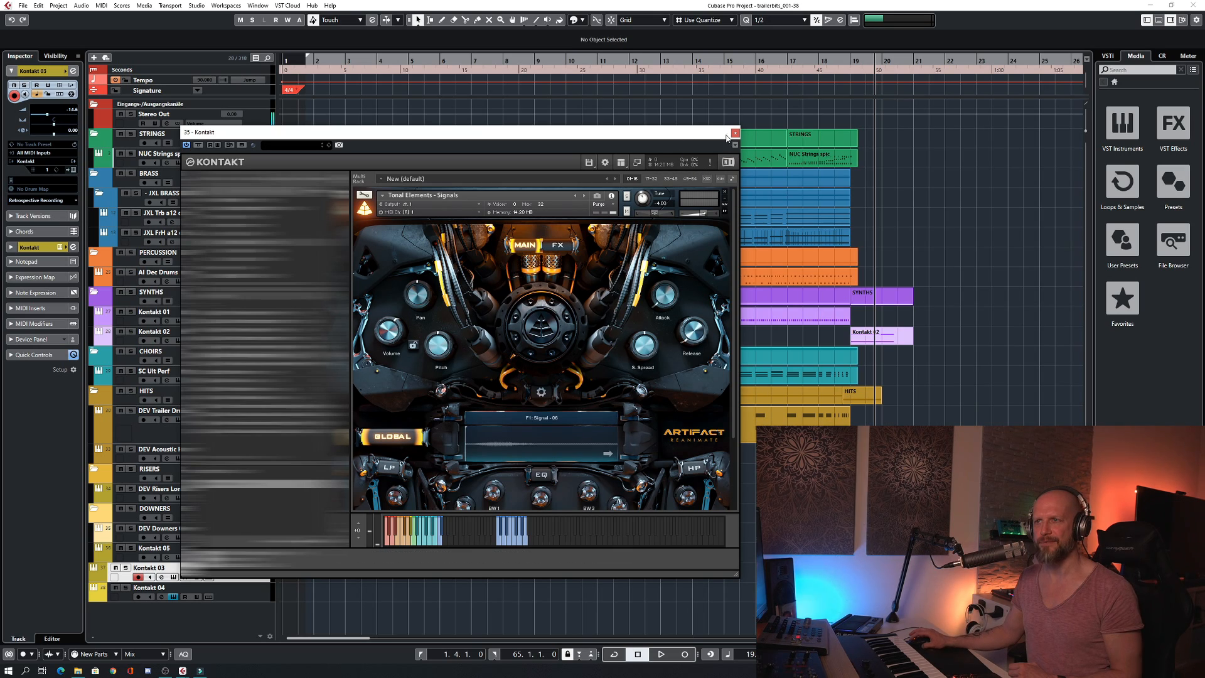
{"action": "left_click", "coordinate": [735, 133]}
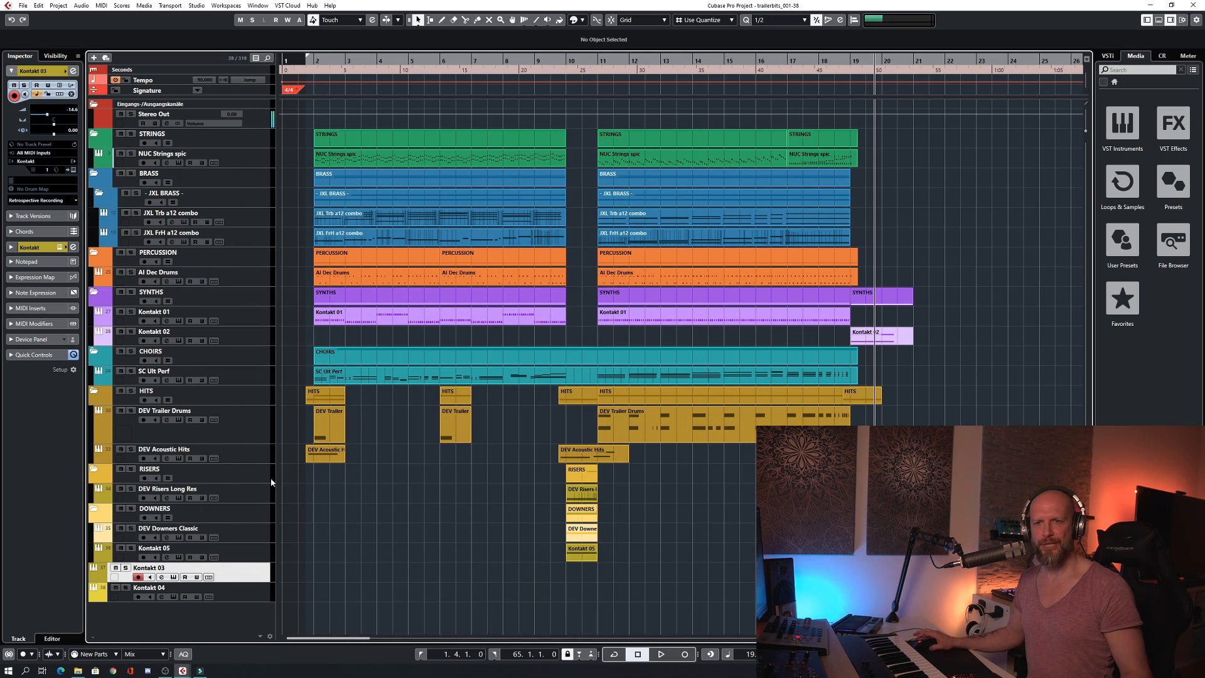
Solo the hits, risers, downers and remaining Kontakt tracks together, and play their opening and the entry at bar 6
{"action": "left_click", "coordinate": [131, 391]}
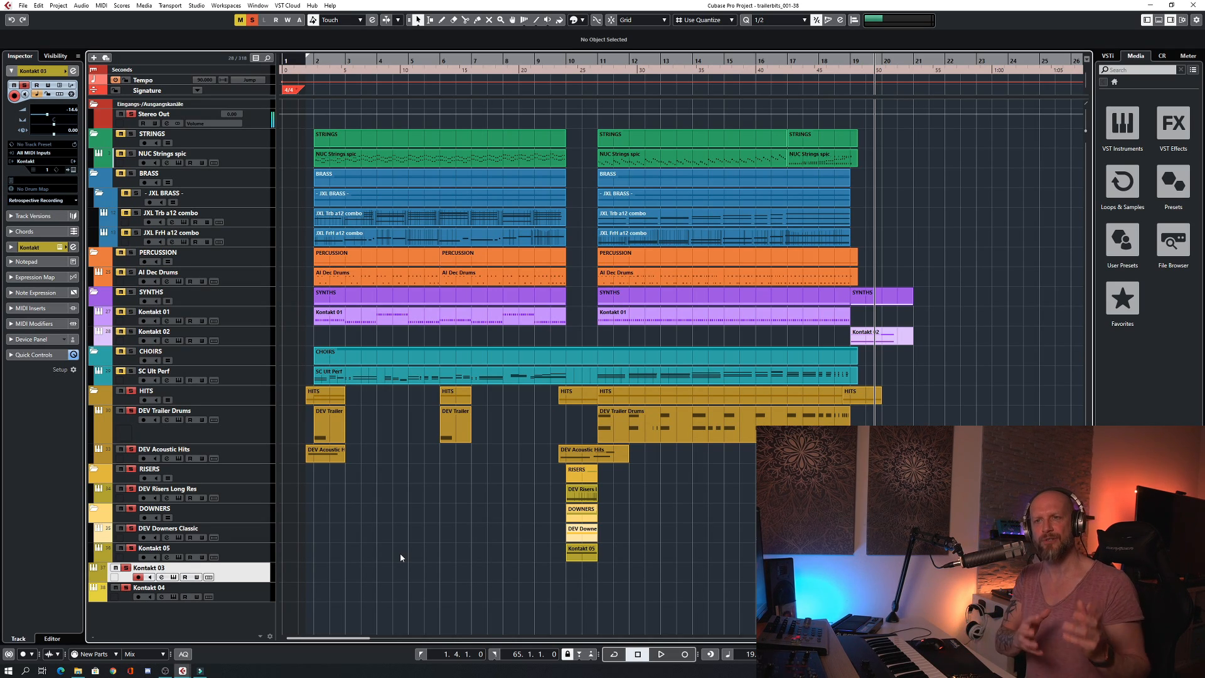
{"action": "key", "text": "space"}
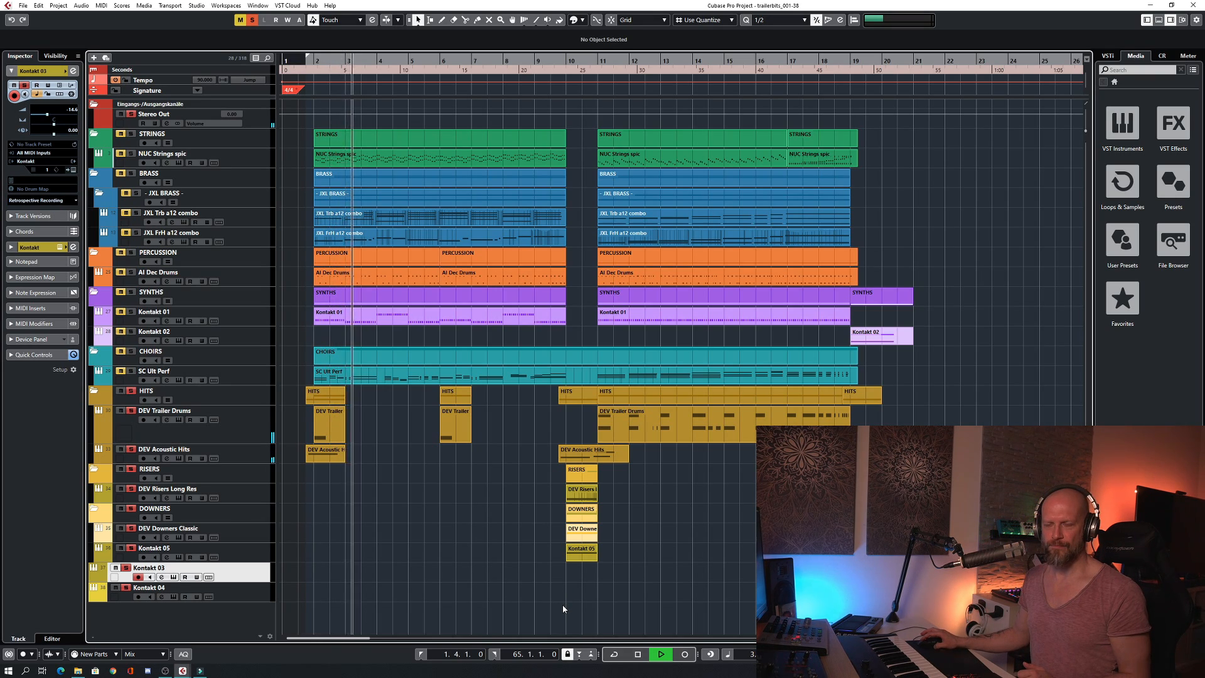
{"action": "key", "text": "space"}
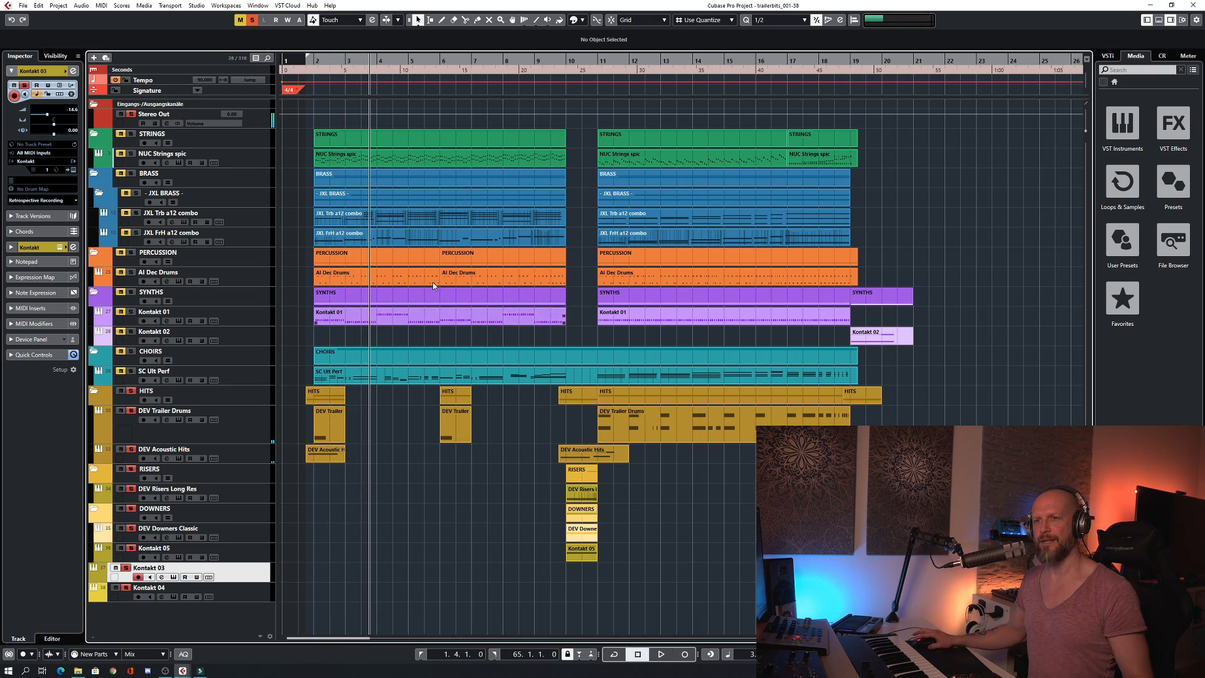
{"action": "left_click", "coordinate": [437, 78]}
{"action": "key", "text": "space"}
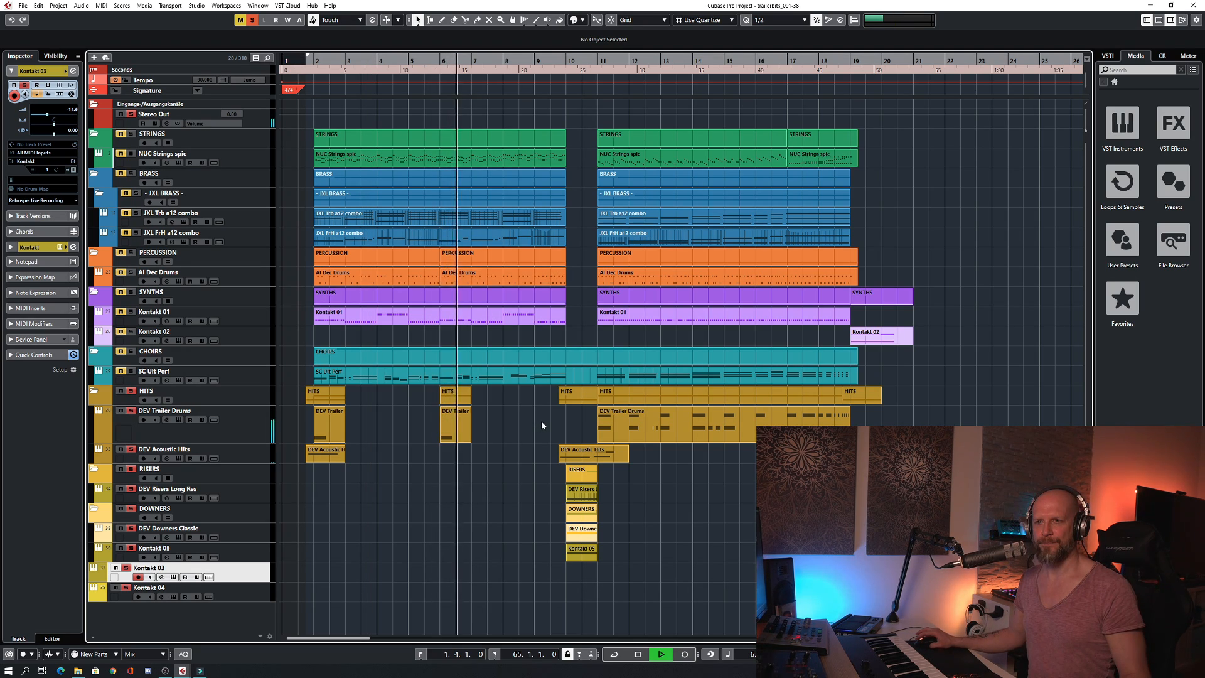
{"action": "key", "text": "space"}
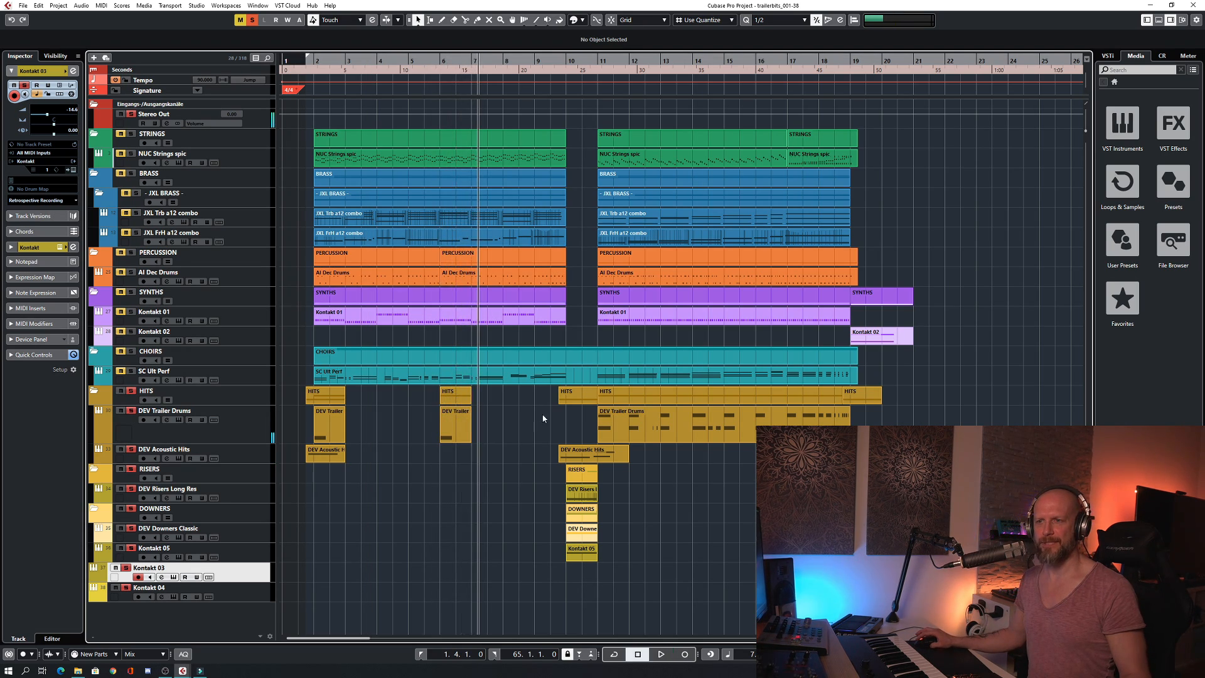
Play the soloed hits, risers and downers from the middle of bar 9 to the end of the arrangement
{"action": "left_click", "coordinate": [551, 60]}
{"action": "key", "text": "space"}
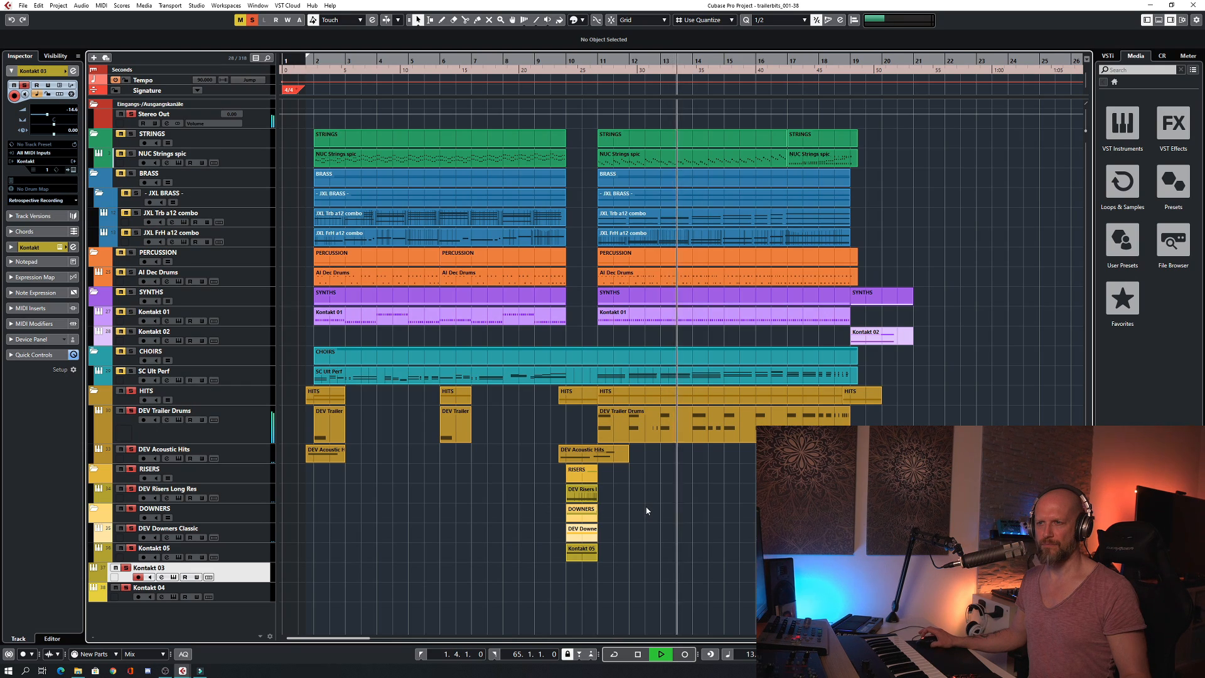
{"action": "scroll", "coordinate": [645, 505], "scroll_direction": "right", "scroll_amount": 3}
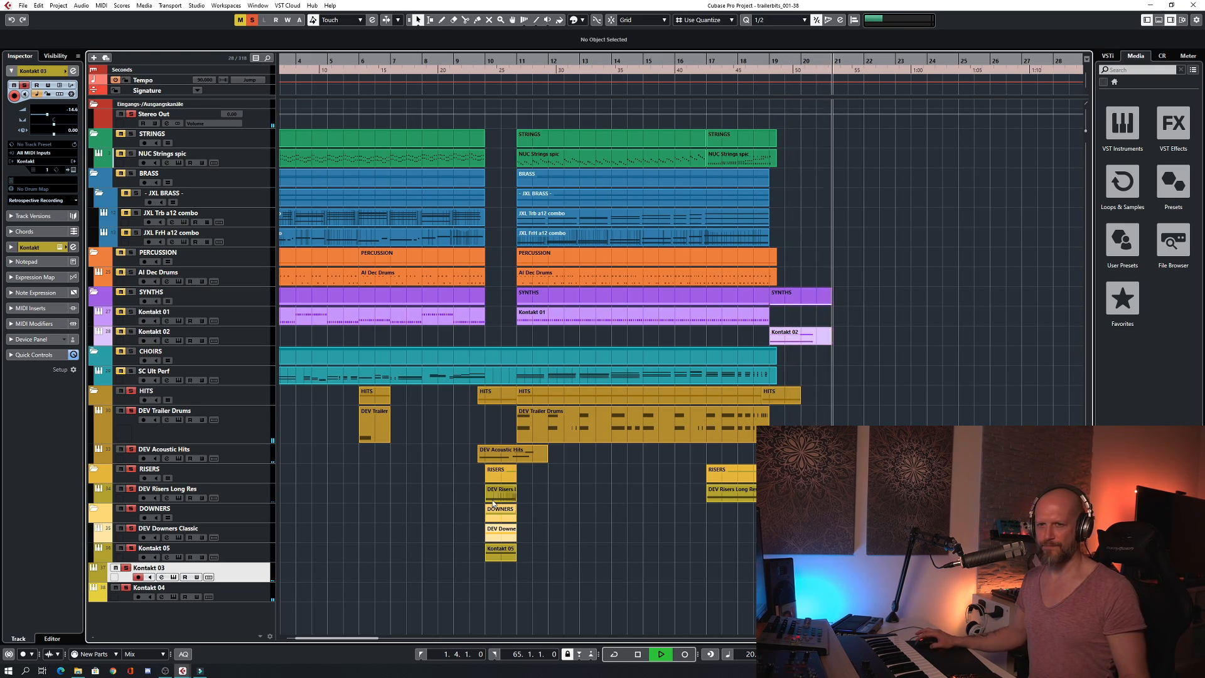
{"action": "key", "text": "space"}
Open the MixConsole and look over the instrument channels, group channels and their inserts
{"action": "key", "text": "F3"}
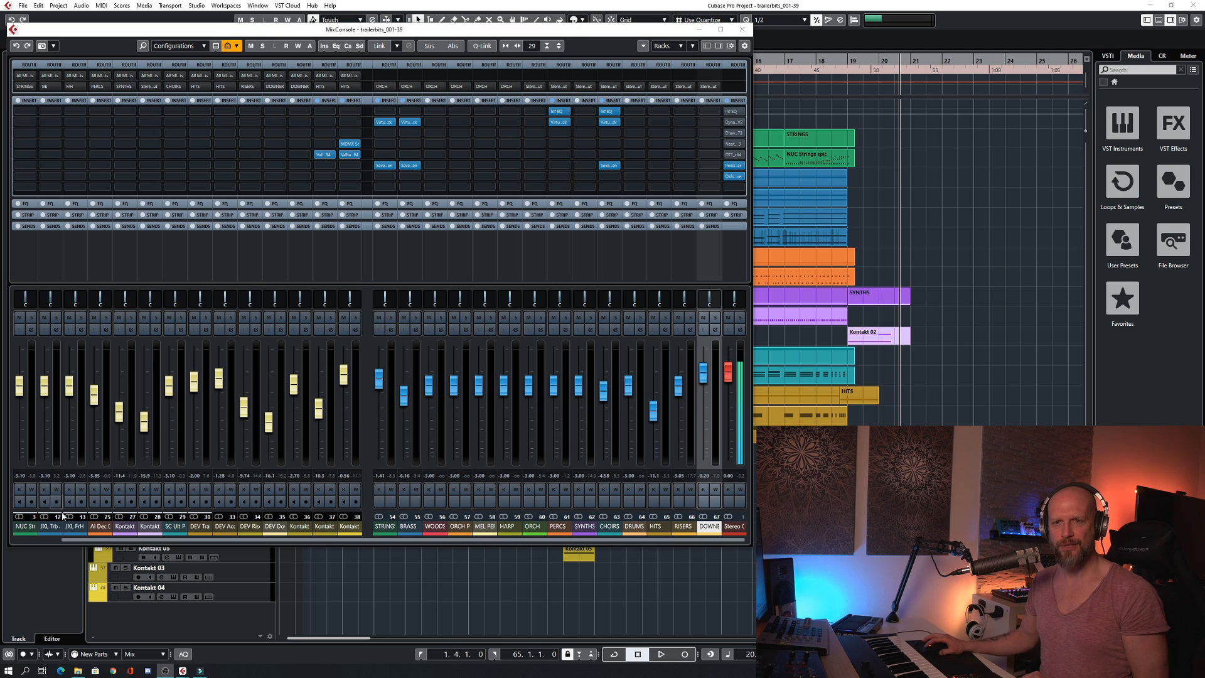
{"action": "left_click", "coordinate": [31, 538]}
{"action": "left_click", "coordinate": [56, 544]}
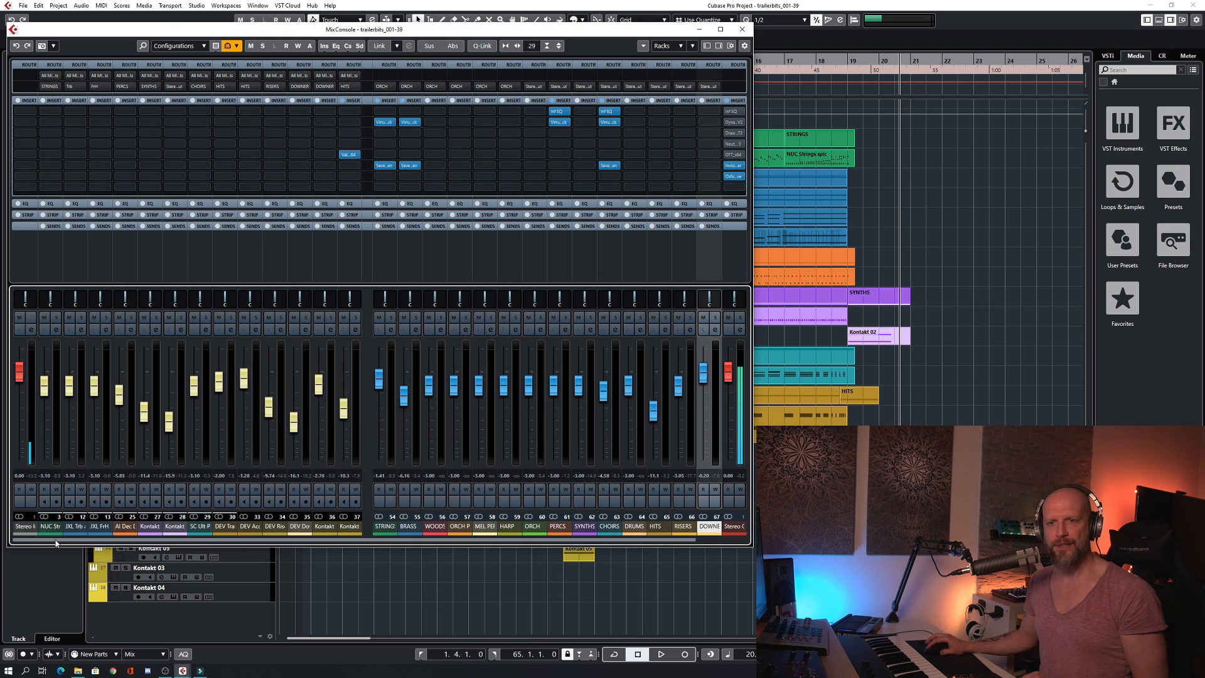
{"action": "left_click_drag", "start_coordinate": [67, 544], "coordinate": [87, 543]}
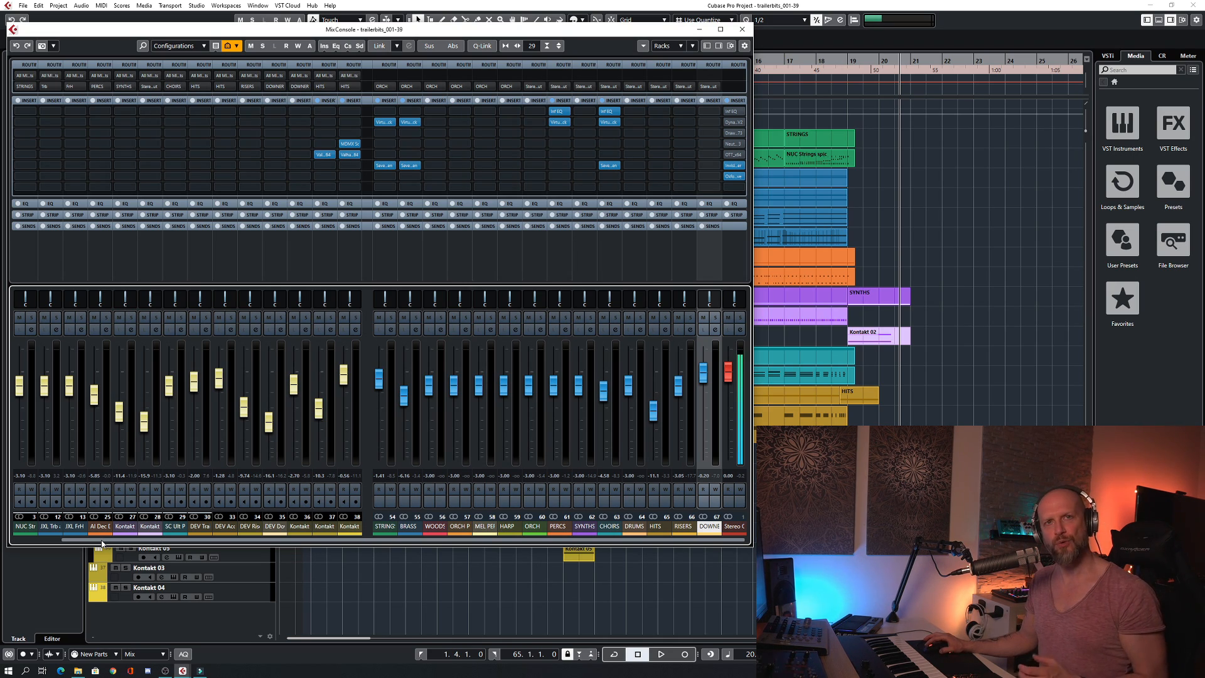
{"action": "left_click_drag", "start_coordinate": [112, 543], "coordinate": [74, 541]}
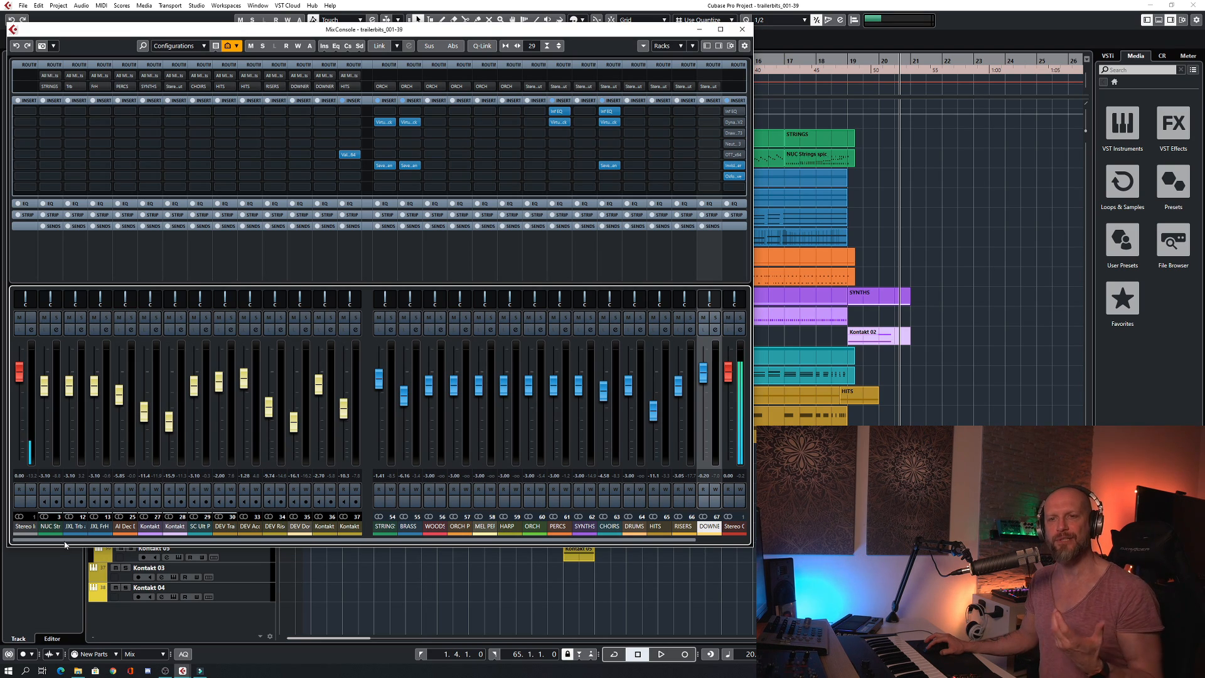
{"action": "left_click_drag", "start_coordinate": [69, 543], "coordinate": [116, 546]}
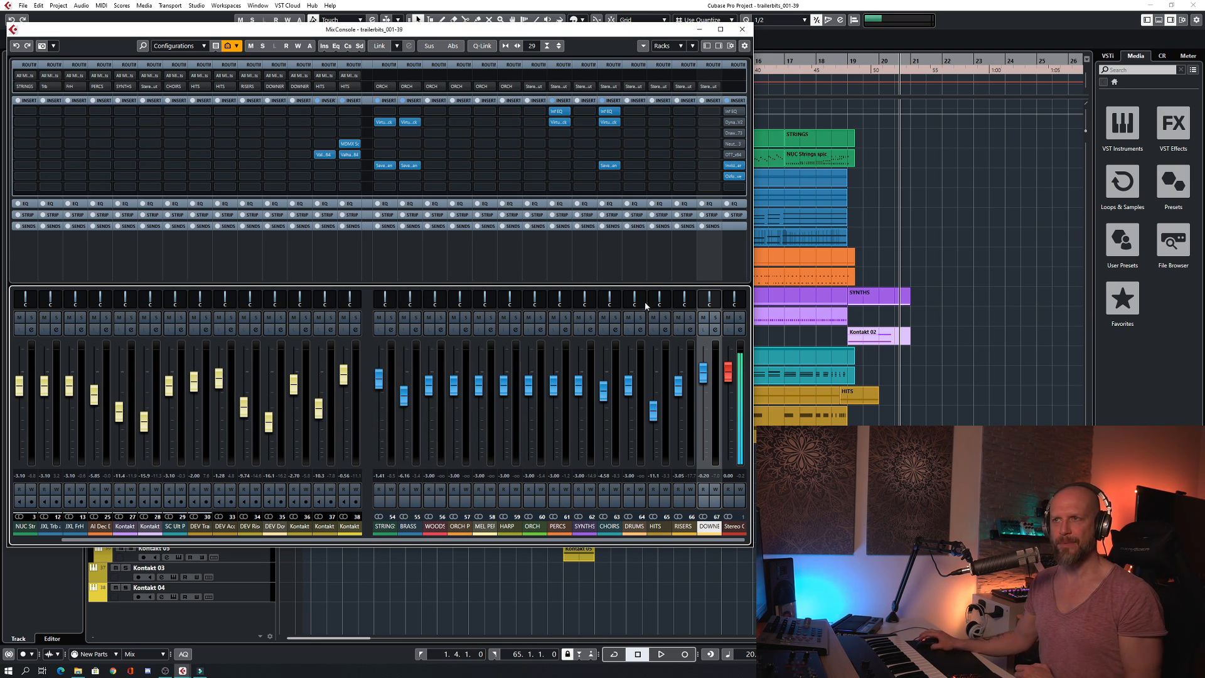
Look through the mixer's zone visibility list, and return to the inserts on the last Kontakt channels
{"action": "left_click", "coordinate": [707, 47]}
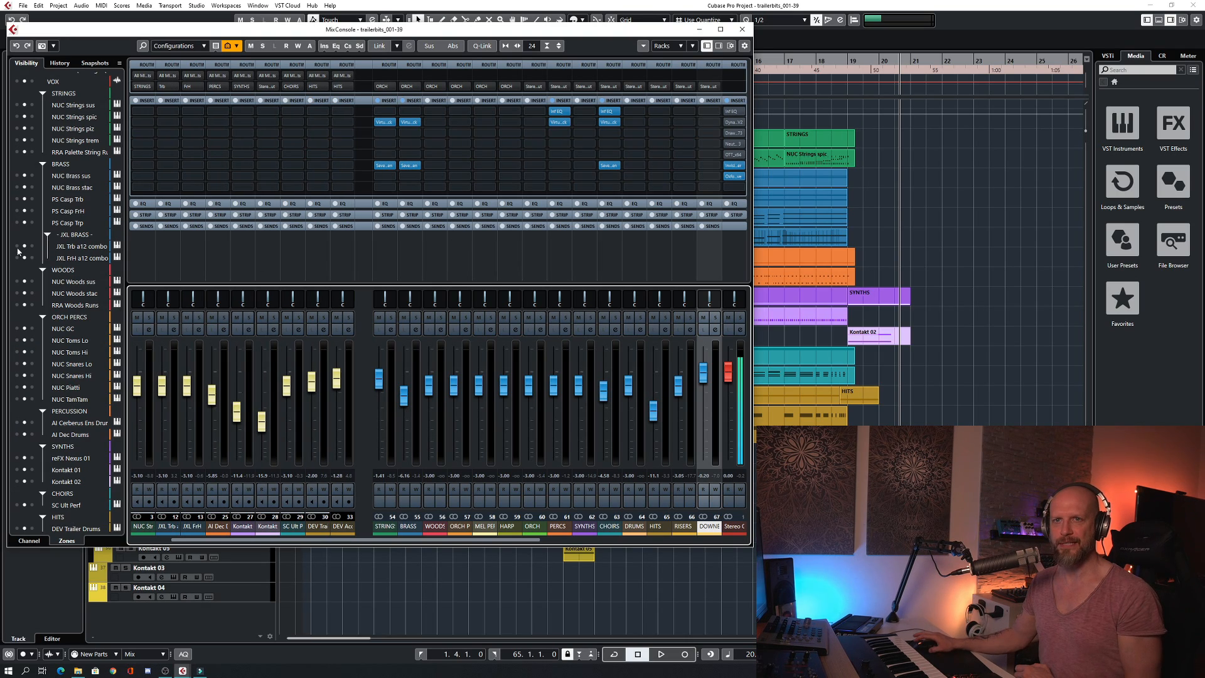
{"action": "scroll", "coordinate": [68, 303], "scroll_direction": "down", "scroll_amount": 10}
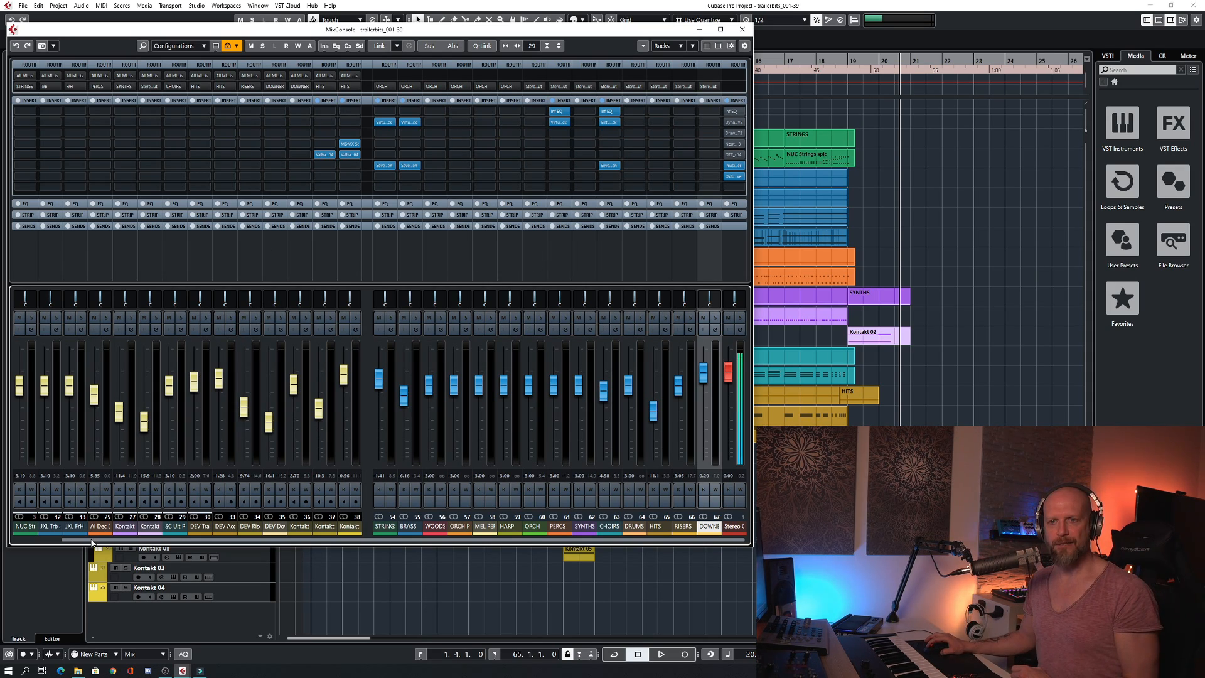
{"action": "mouse_move", "coordinate": [91, 540]}
{"action": "left_mouse_down"}
{"action": "mouse_move", "coordinate": [39, 540]}
{"action": "mouse_move", "coordinate": [94, 540]}
{"action": "left_mouse_up"}
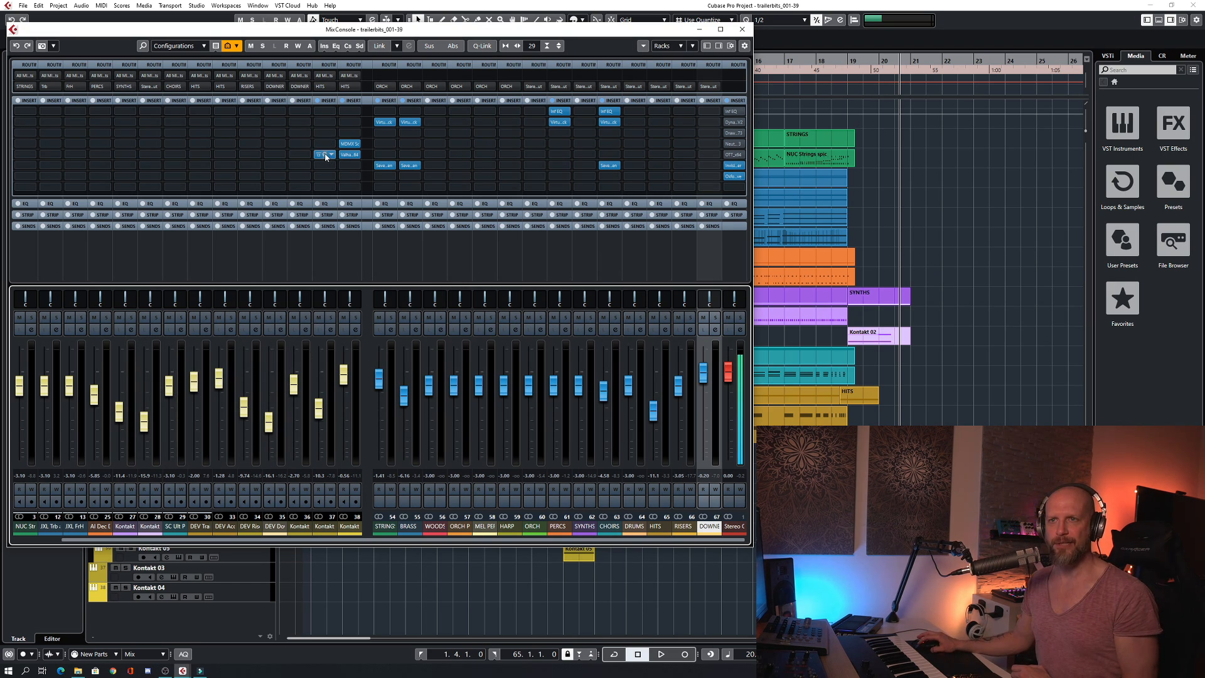
Solo the Kontakt 03 channel, open its ValhallaShimmer insert, and play the closing section to hear the effect
{"action": "left_click", "coordinate": [331, 318]}
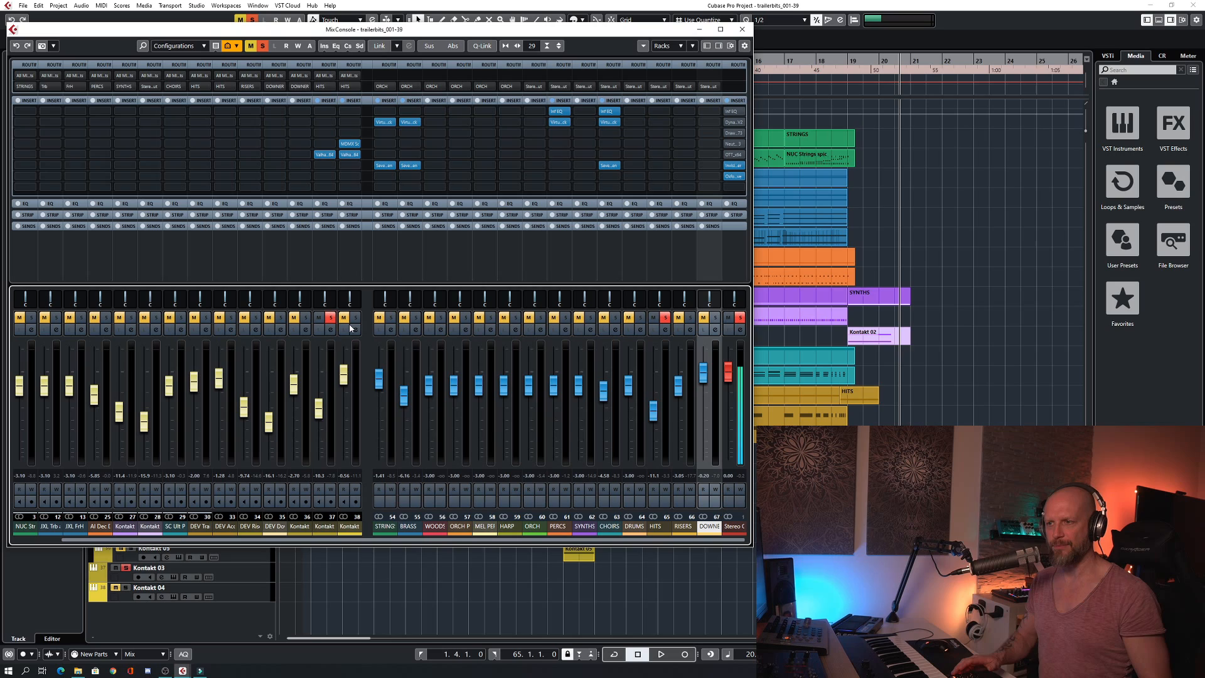
{"action": "left_click", "coordinate": [325, 156]}
{"action": "left_click_drag", "start_coordinate": [285, 137], "coordinate": [320, 120]}
{"action": "key", "text": "space"}
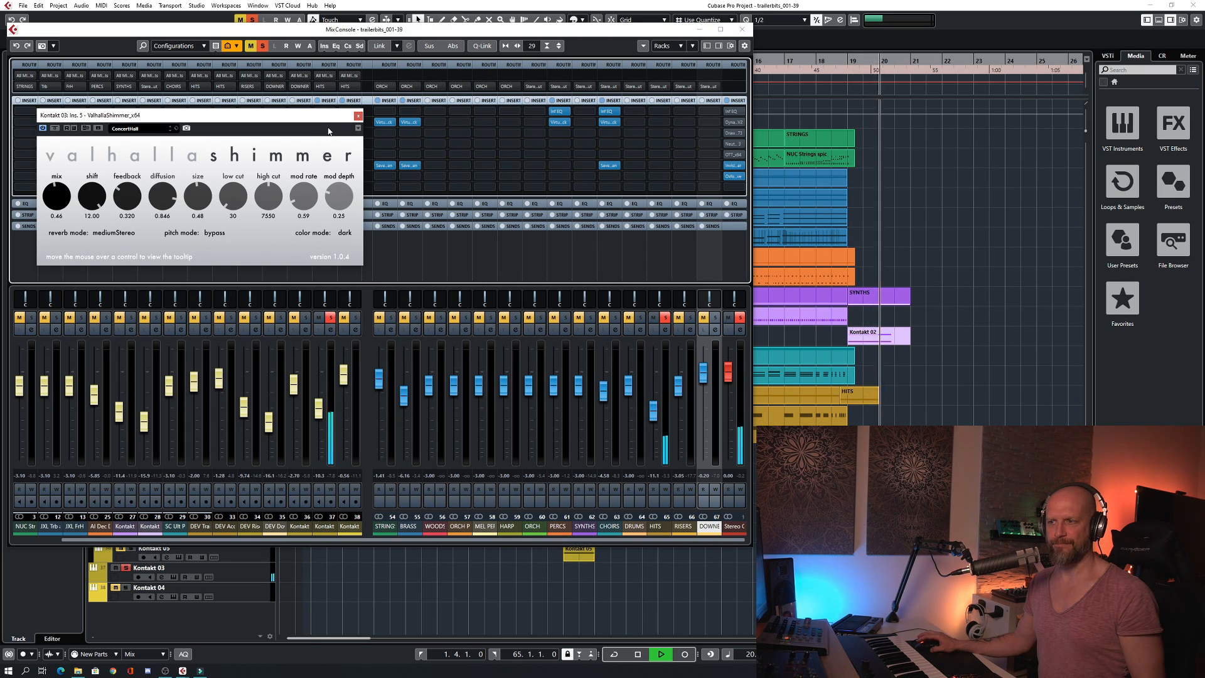
Bypass the ValhallaShimmer insert on Kontakt 03 and play the closing section without the effect
{"action": "key", "text": "space"}
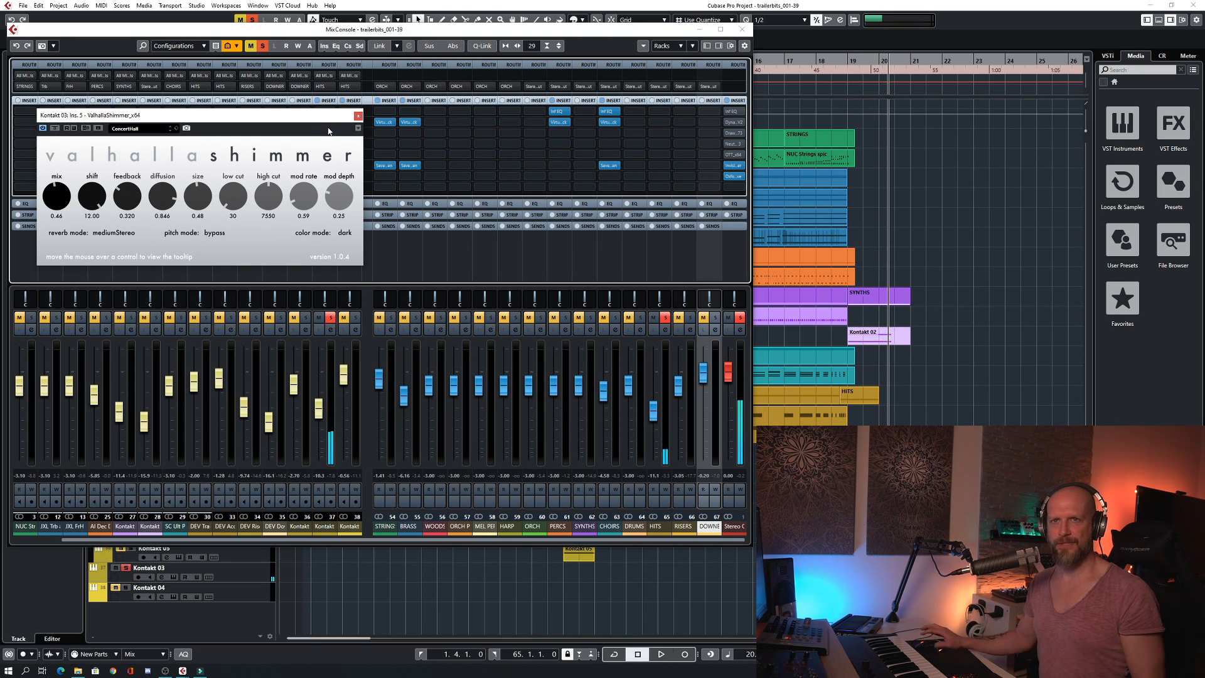
{"action": "left_click", "coordinate": [54, 129]}
{"action": "key", "text": "space"}
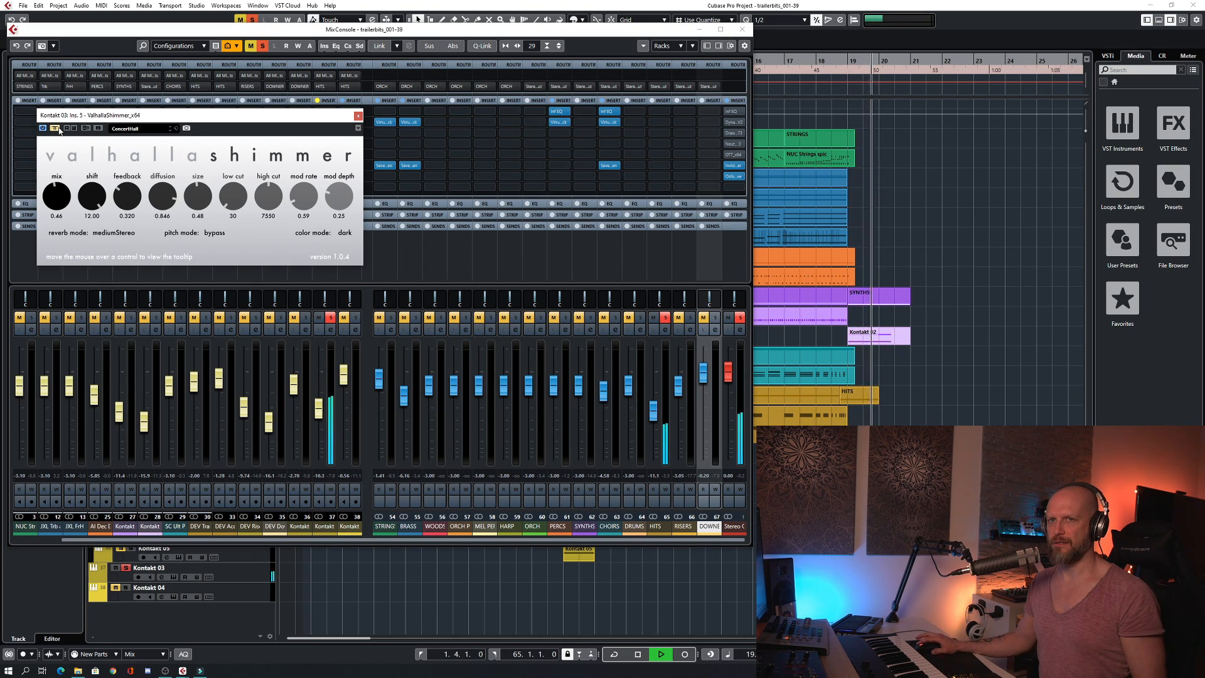
{"action": "key", "text": "space"}
Reactivate ValhallaShimmer on Kontakt 03, replay the closing section with the effect, and close the plug-in window
{"action": "left_click", "coordinate": [55, 128]}
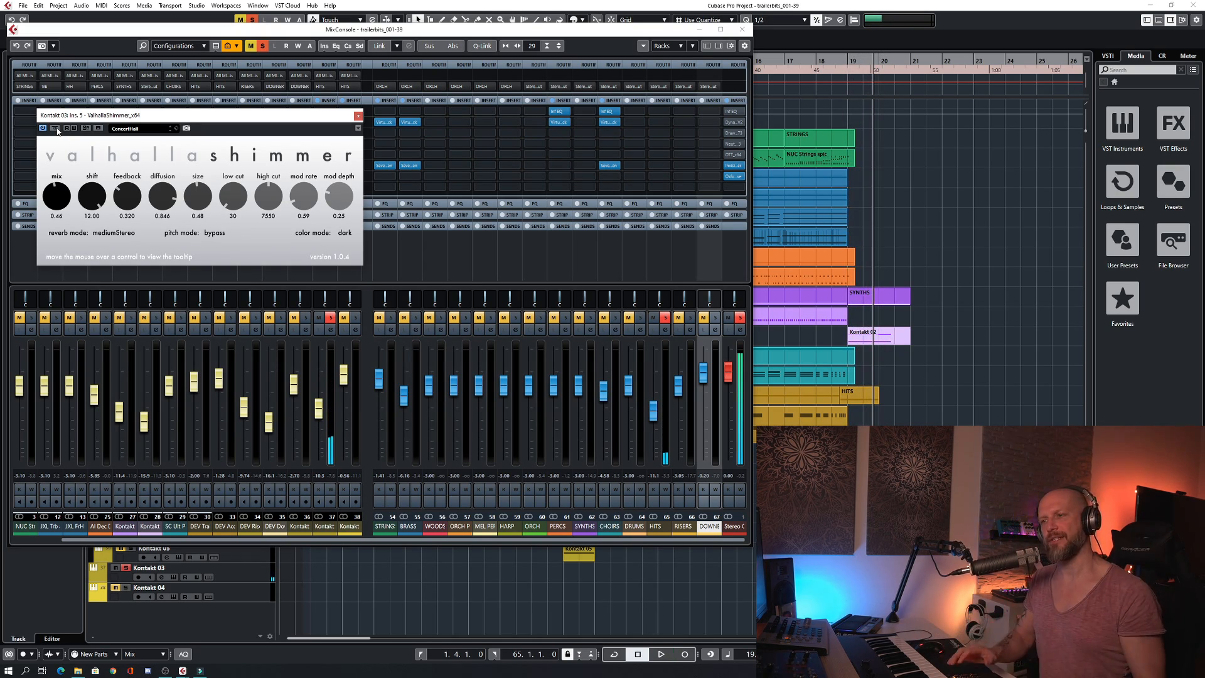
{"action": "key", "text": "KP_Subtract"}
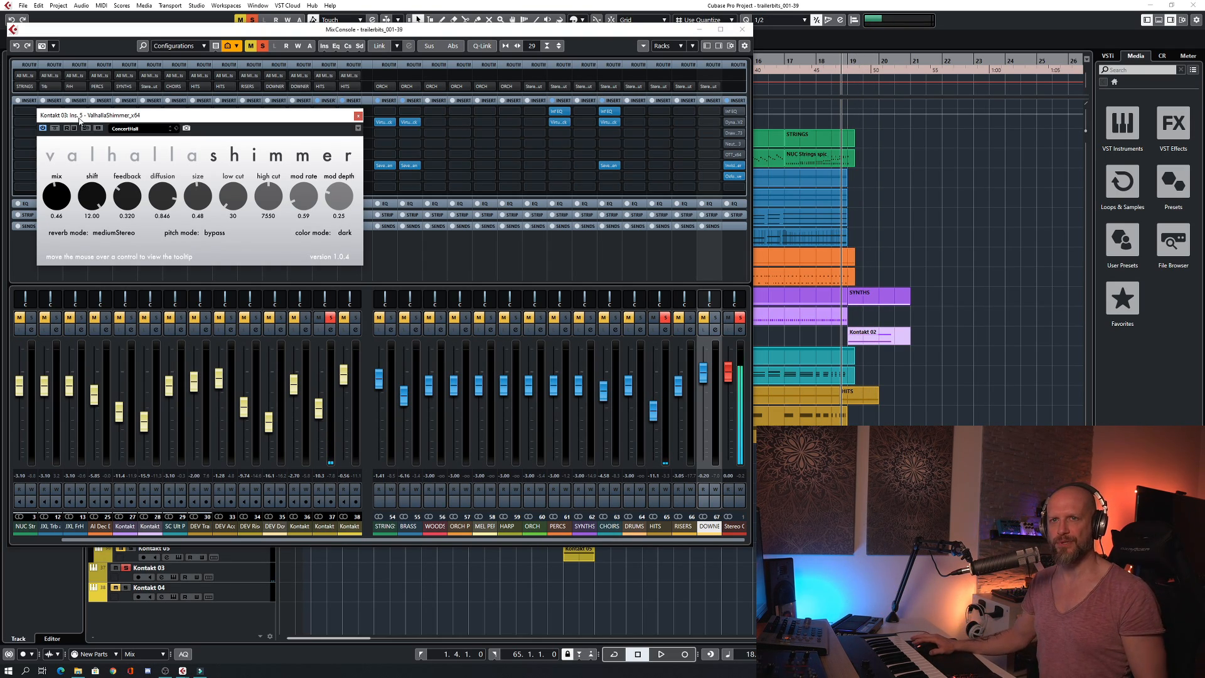
{"action": "key", "text": "space"}
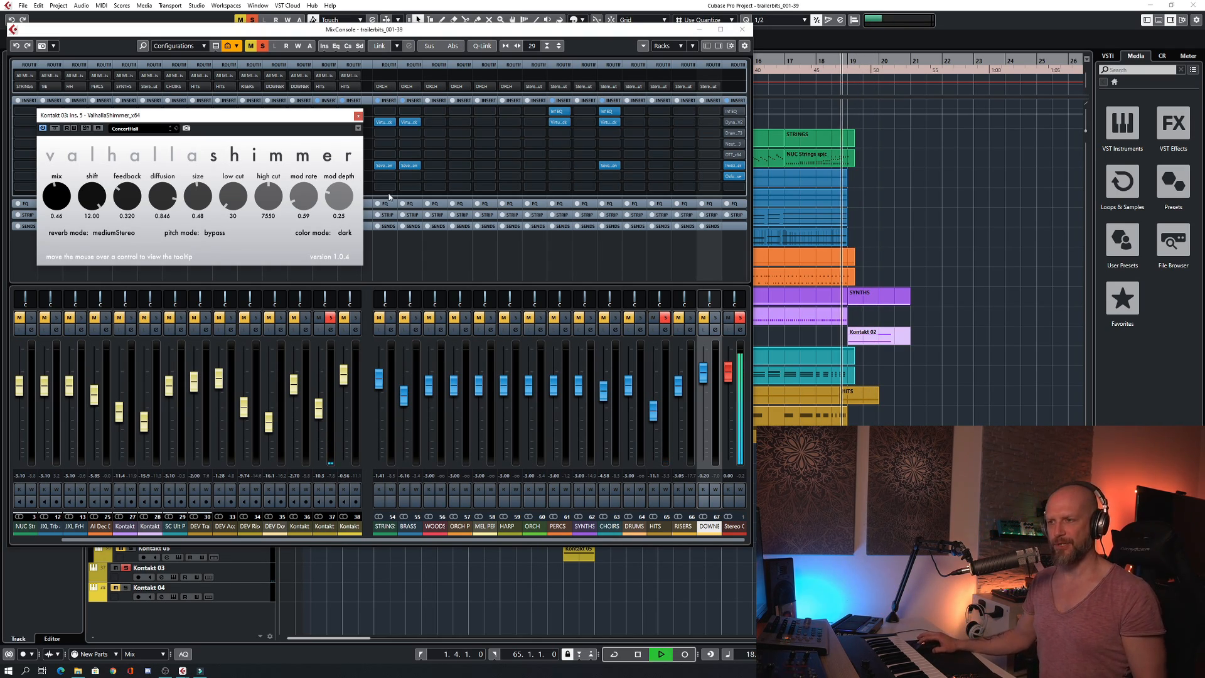
{"action": "left_click", "coordinate": [358, 116]}
{"action": "key", "text": "space"}
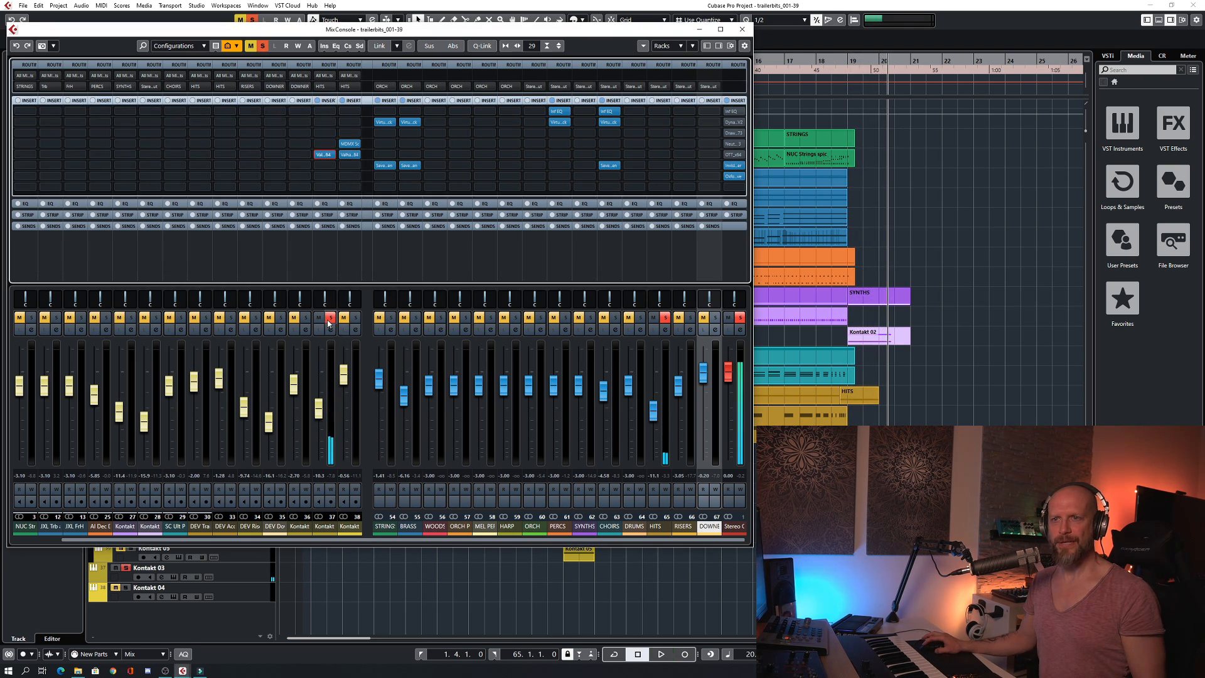
Solo Kontakt 04 in place of Kontakt 03 and play the closing section with its inserts active and bypassed
{"action": "left_click", "coordinate": [329, 319]}
{"action": "left_click", "coordinate": [355, 318]}
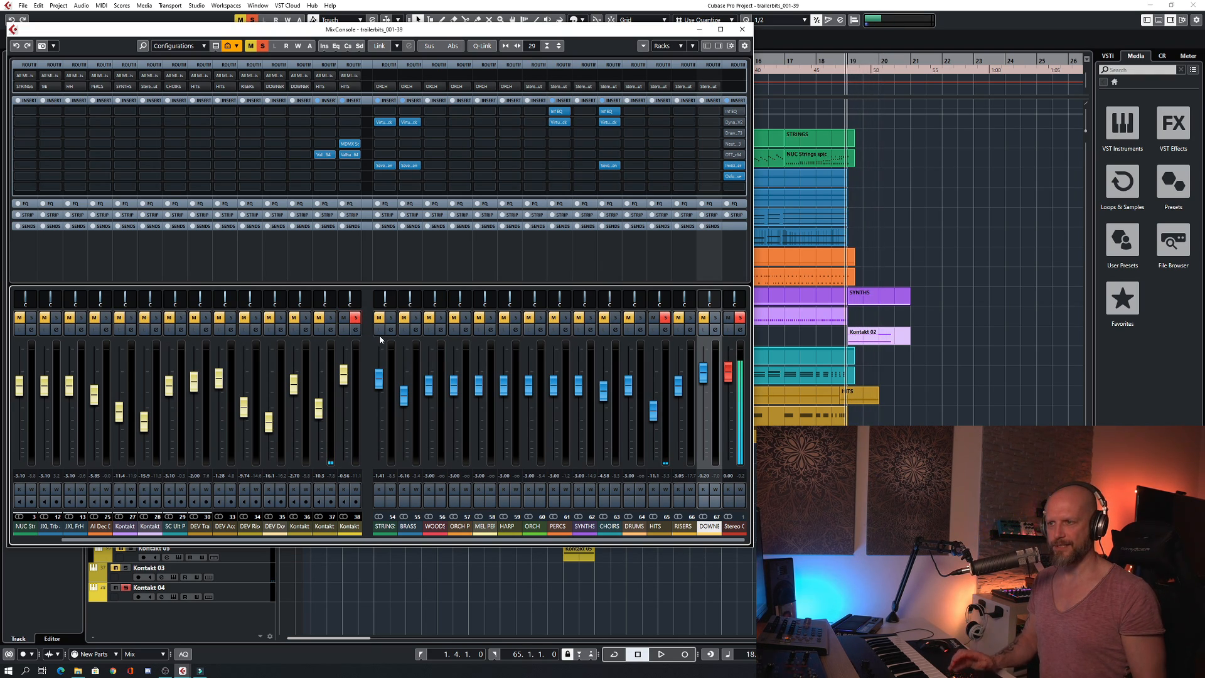
{"action": "key", "text": "space"}
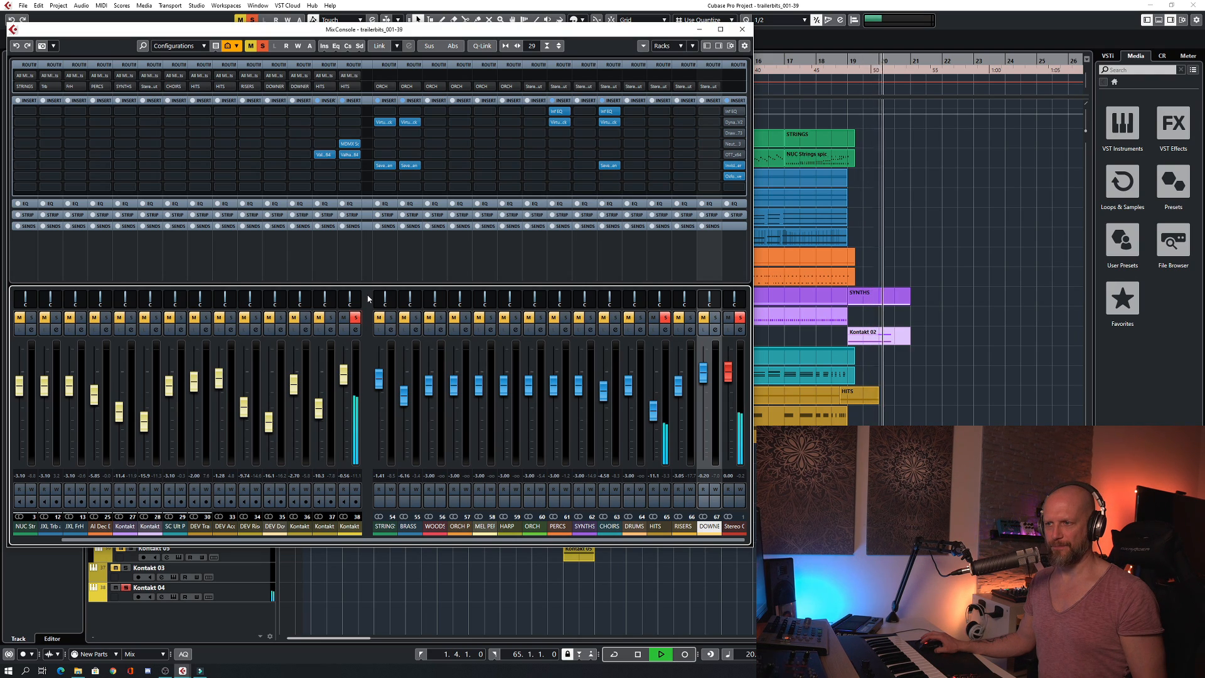
{"action": "key", "text": "space"}
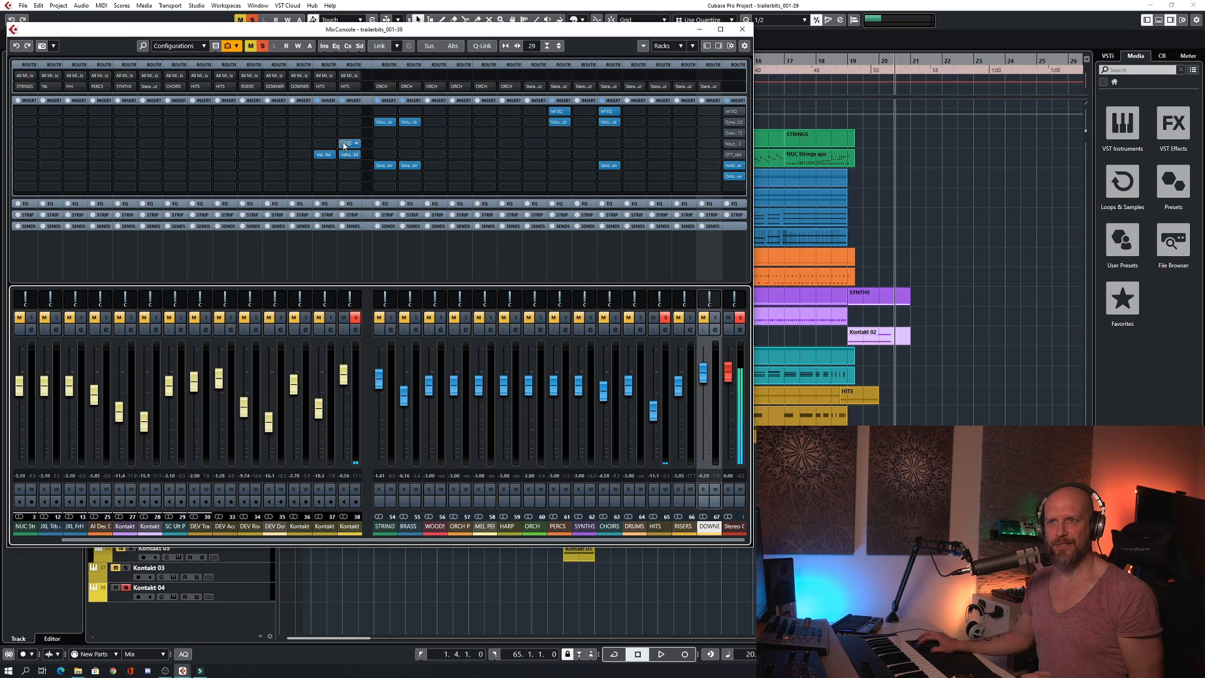
{"action": "key", "text": "space"}
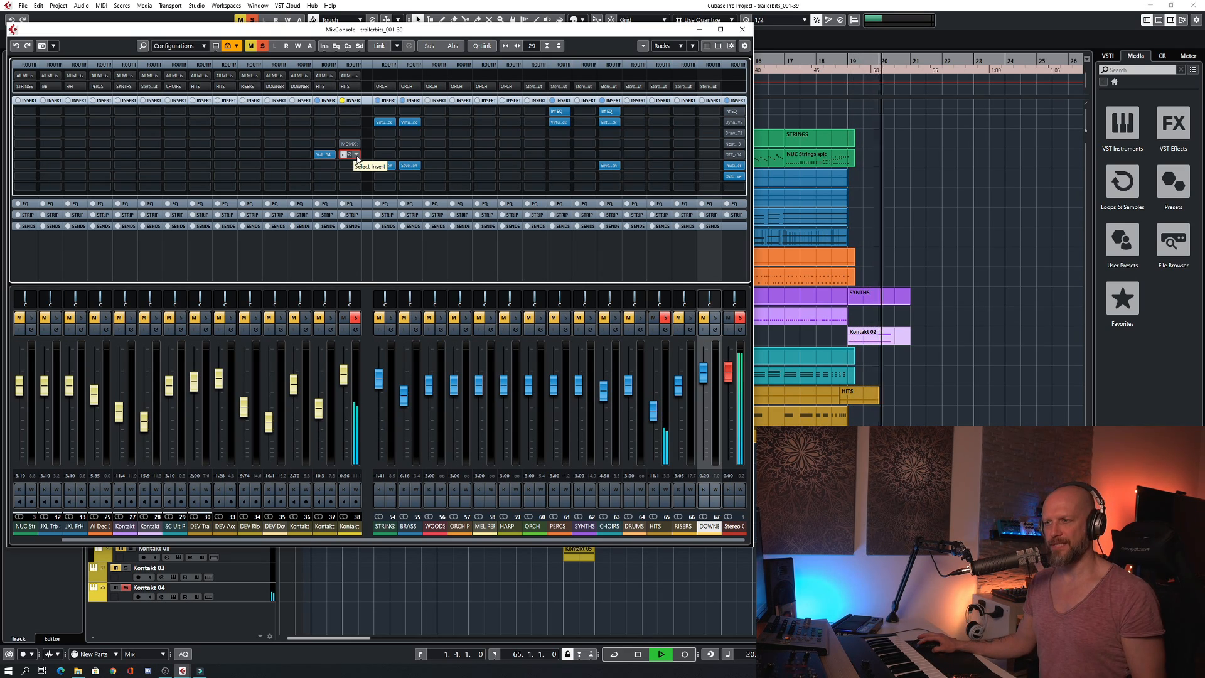
{"action": "key", "text": "space"}
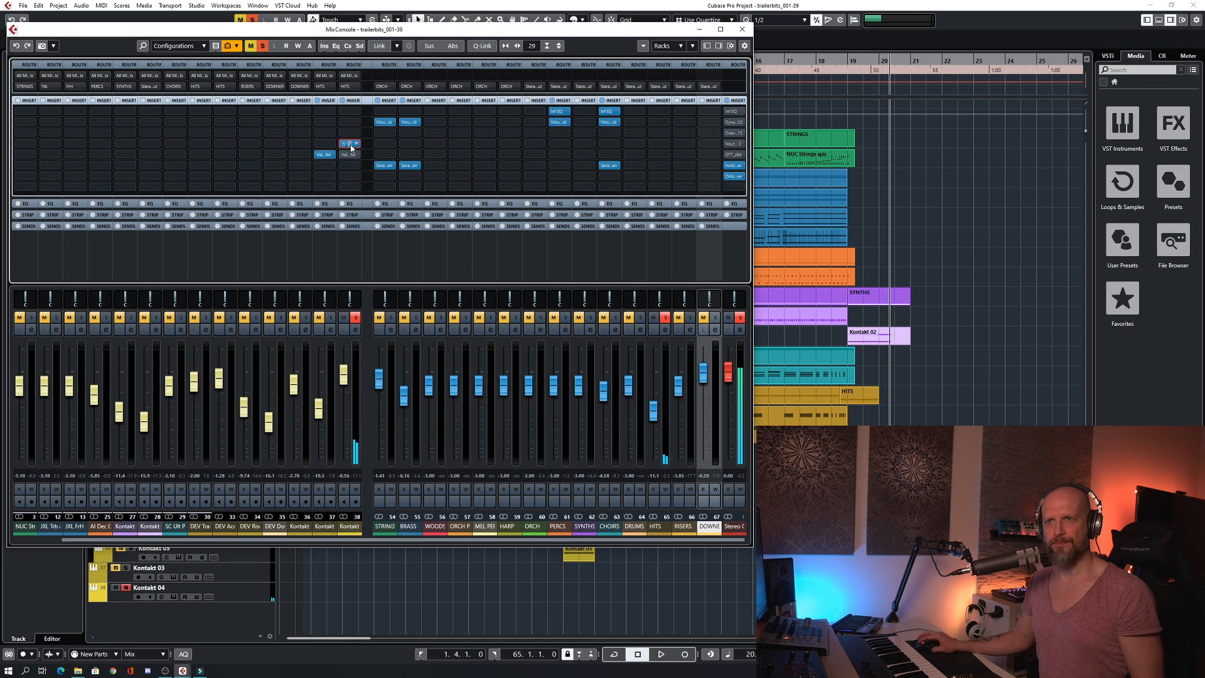
Look over the MDMX Screamer insert on Kontakt 04, and play the closing section with only that insert active
{"action": "left_click", "coordinate": [350, 144]}
{"action": "left_click_drag", "start_coordinate": [291, 119], "coordinate": [271, 112]}
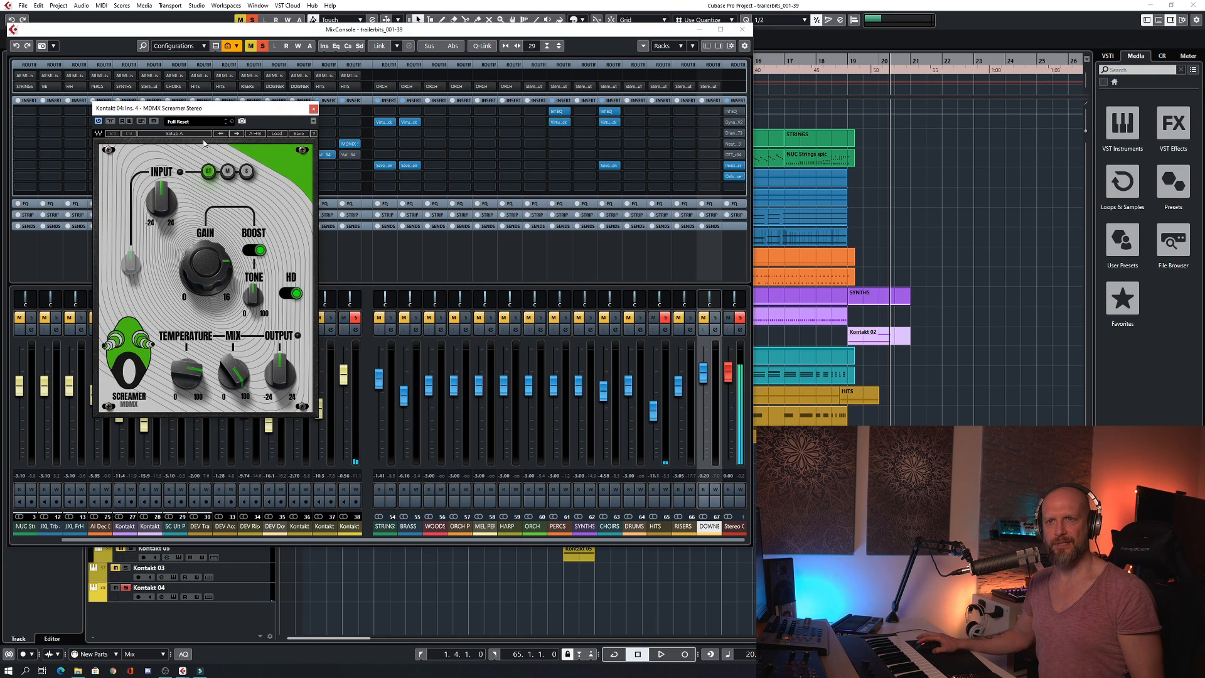
{"action": "left_click", "coordinate": [312, 110]}
{"action": "key", "text": "space"}
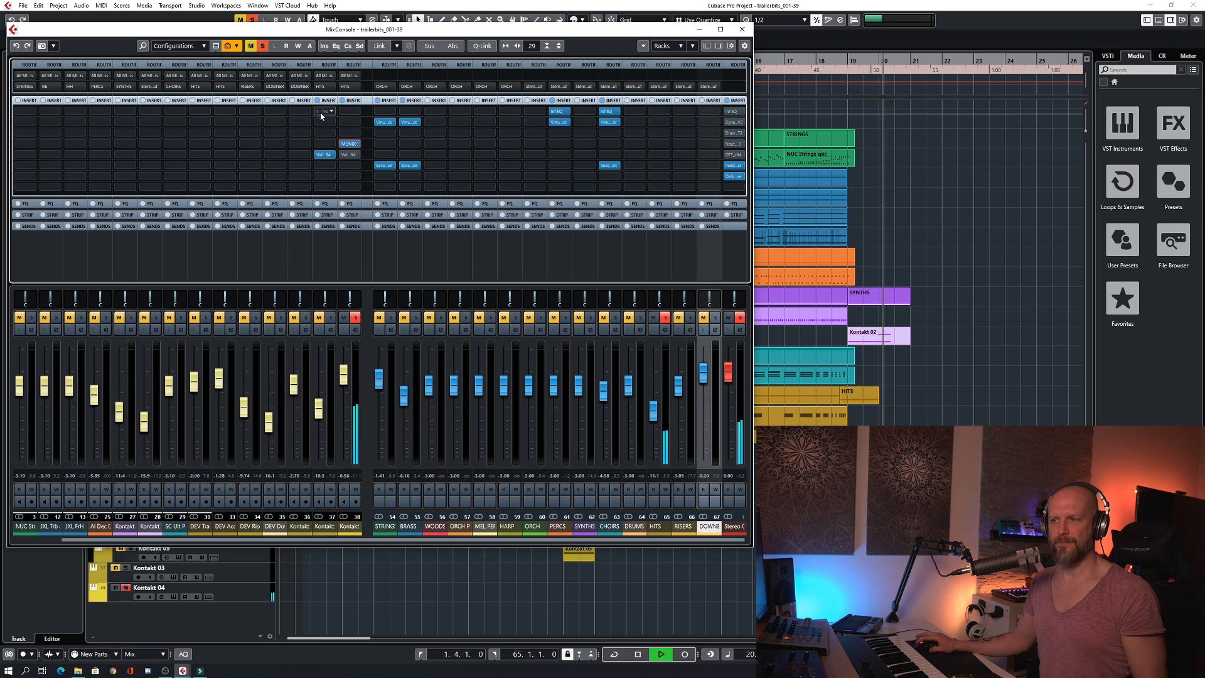
{"action": "key", "text": "space"}
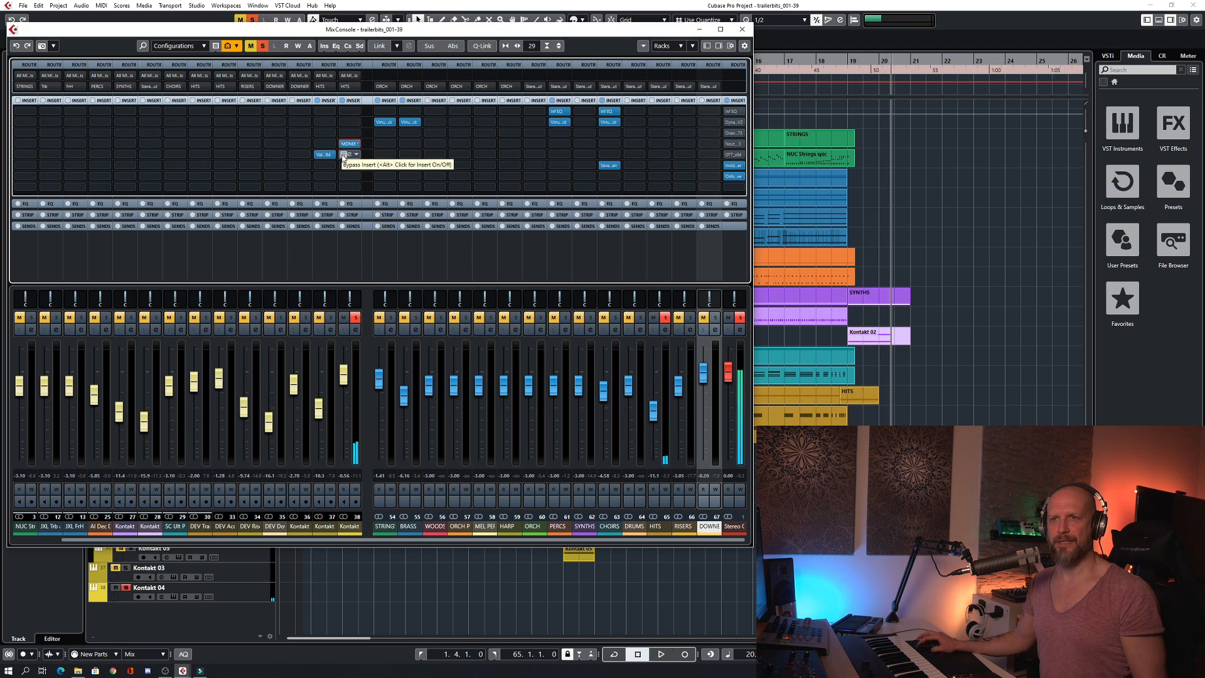
Reactivate the Valhalla insert on Kontakt 04, play the closing section with both inserts, and unsolo the channel
{"action": "left_click", "coordinate": [342, 154]}
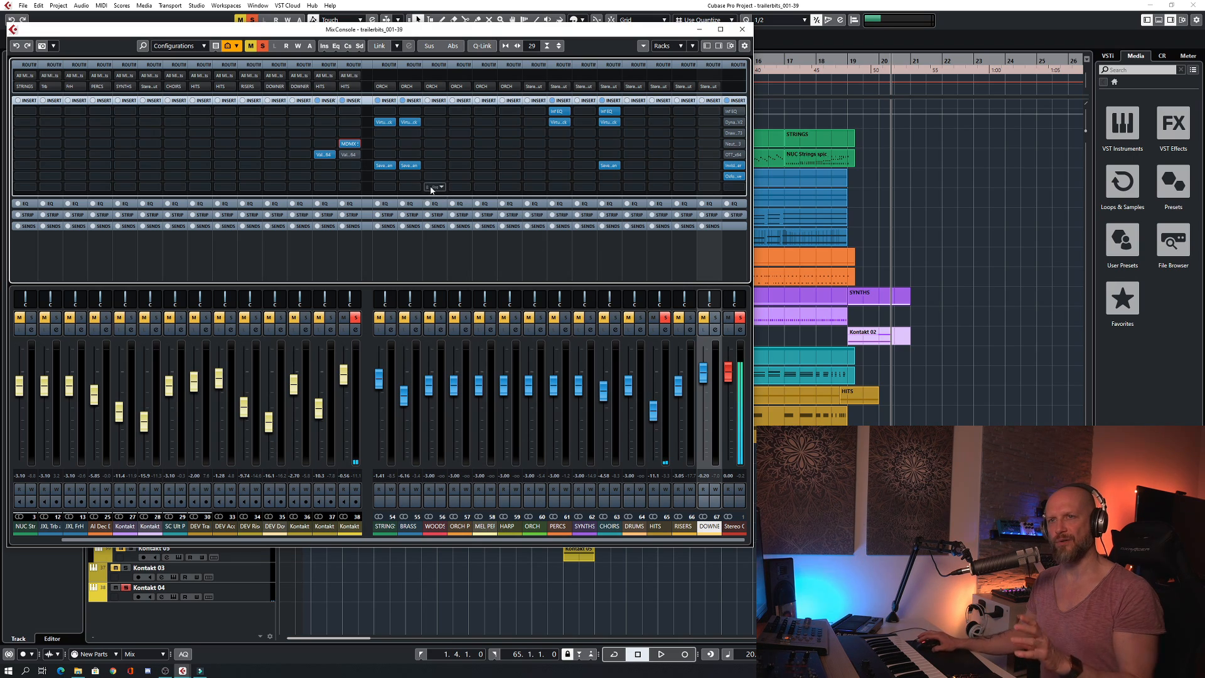
{"action": "left_click", "coordinate": [345, 156]}
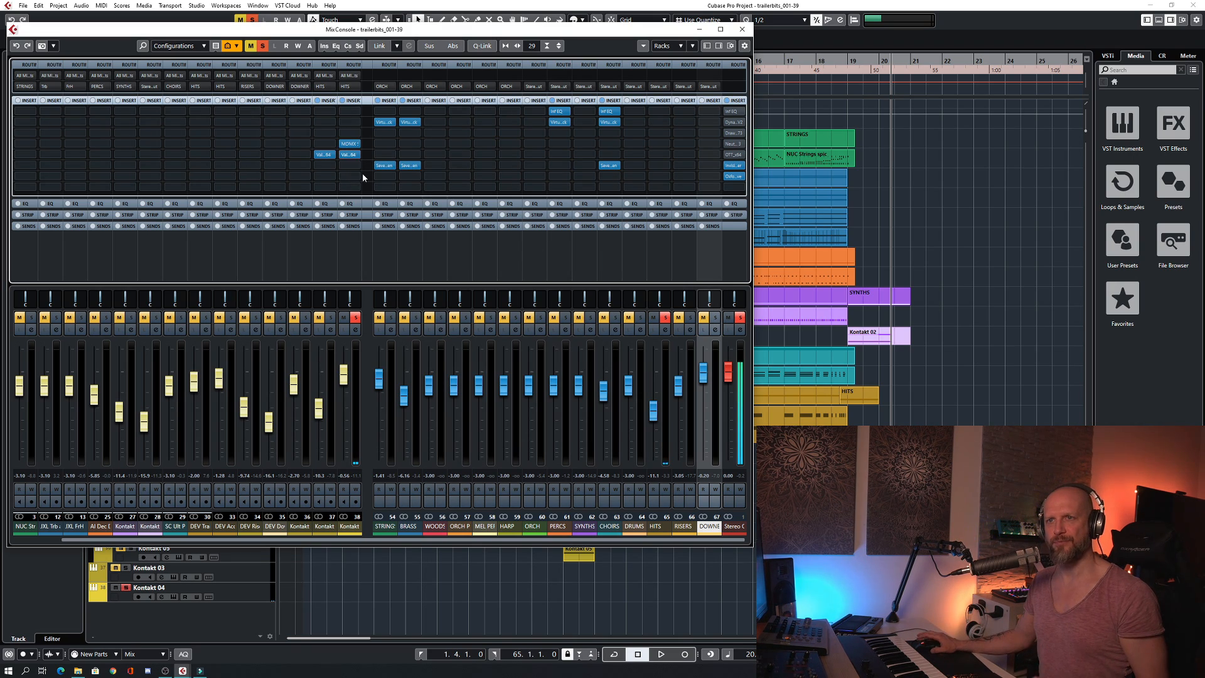
{"action": "key", "text": "KP_Subtract"}
{"action": "key", "text": "KP_Subtract"}
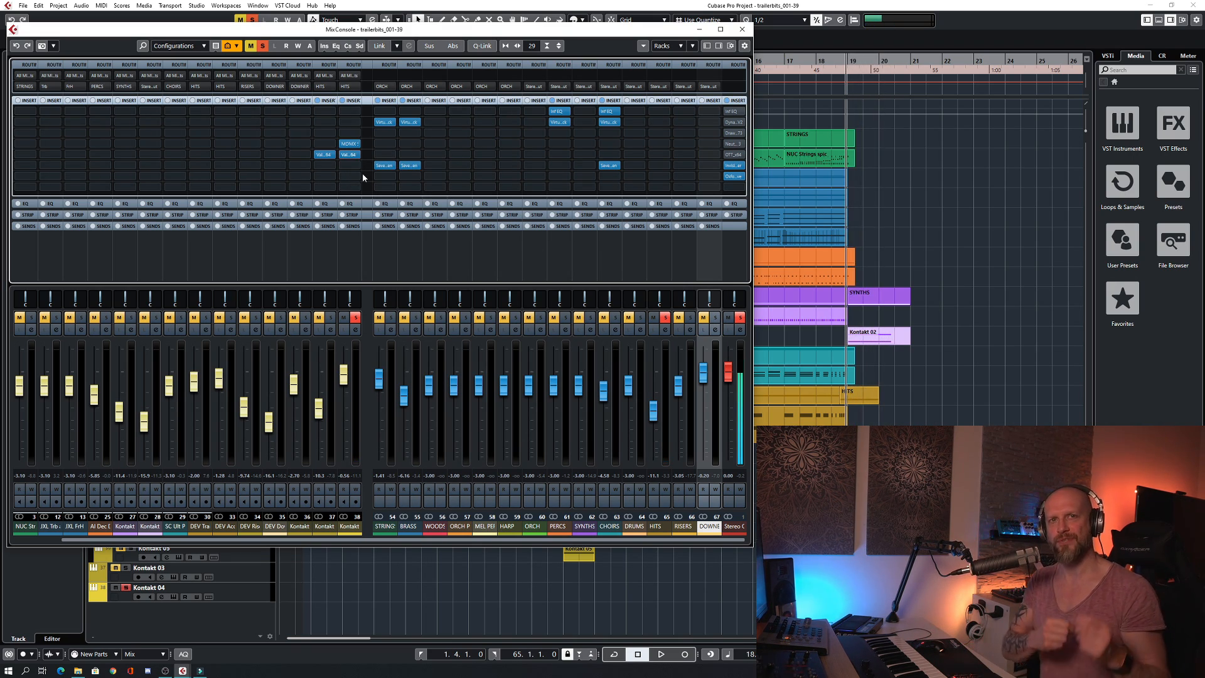
{"action": "key", "text": "space"}
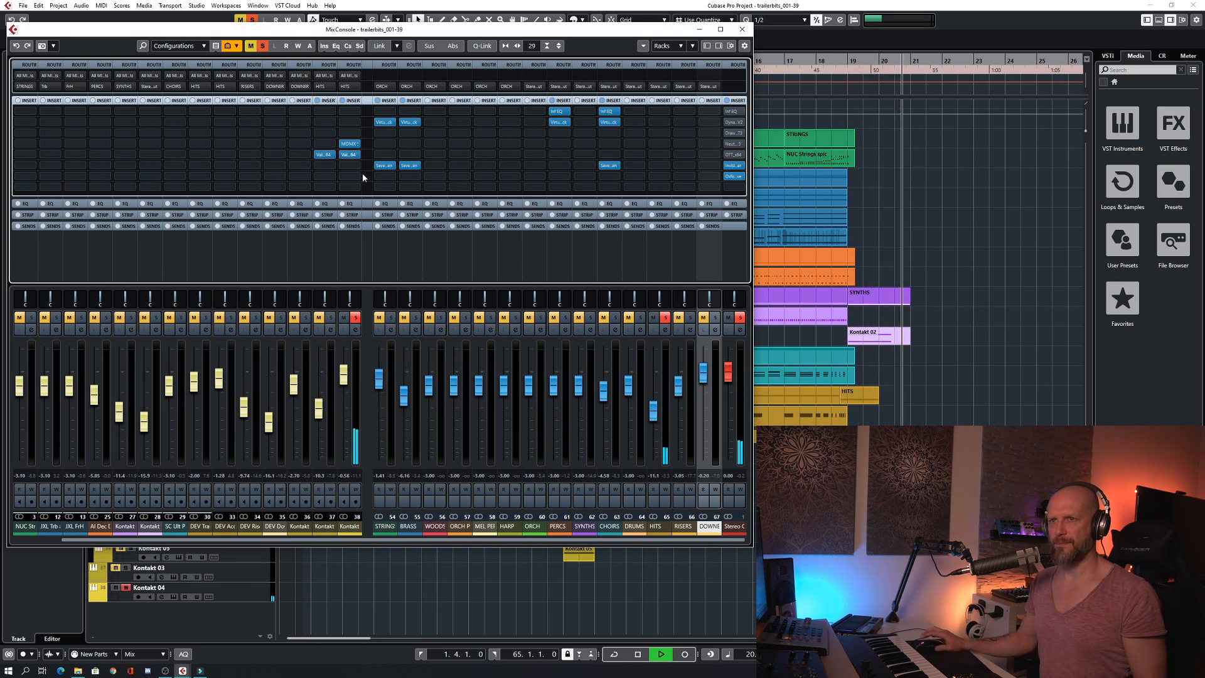
{"action": "key", "text": "space"}
{"action": "left_click", "coordinate": [356, 318]}
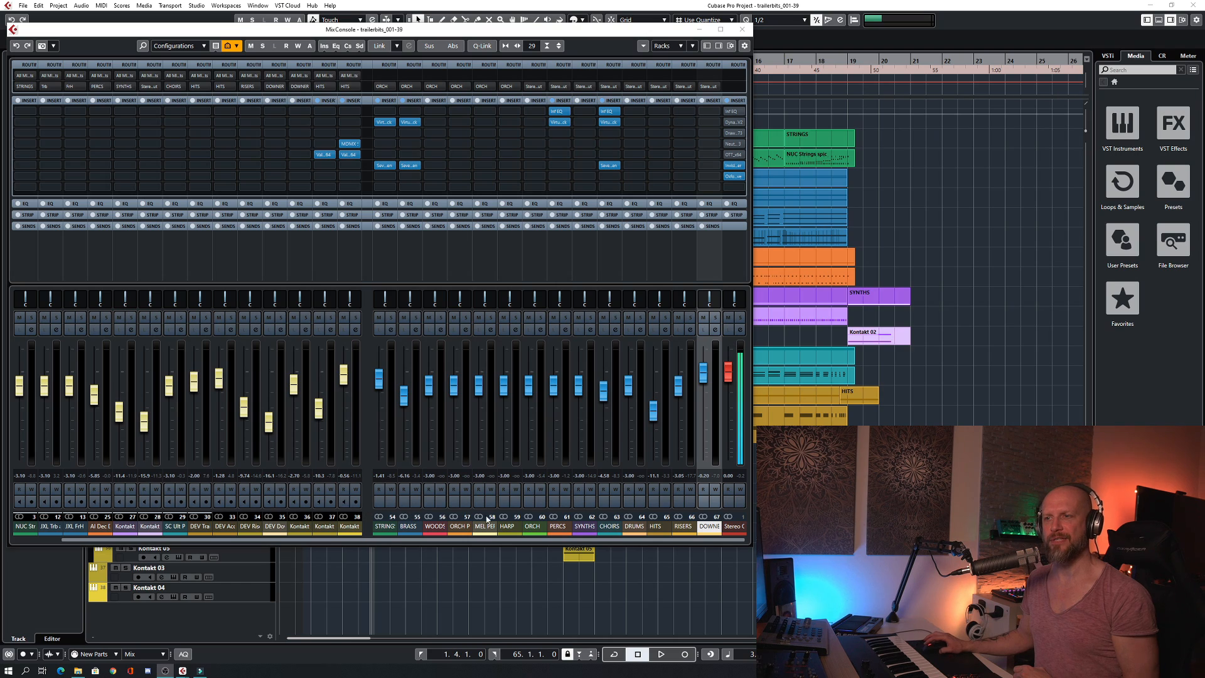
Solo the STRINGS group and play the opening section, comparing its Virtual Mix Rack insert active and bypassed
{"action": "left_click", "coordinate": [393, 320]}
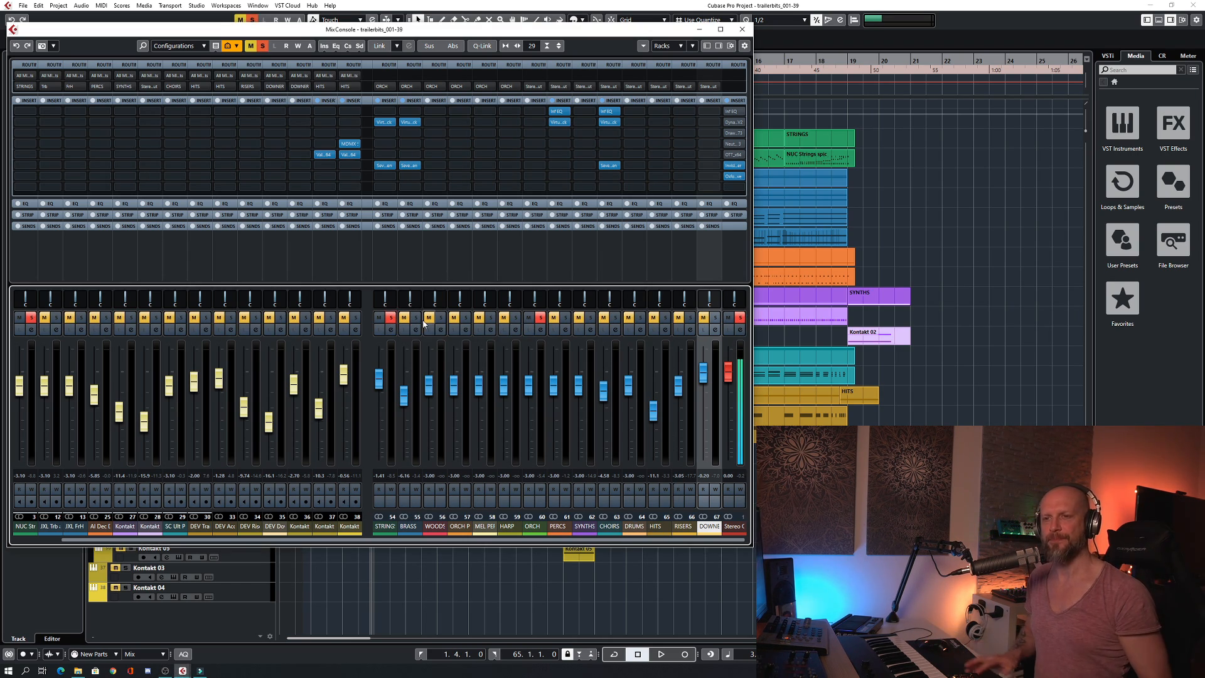
{"action": "key", "text": "space"}
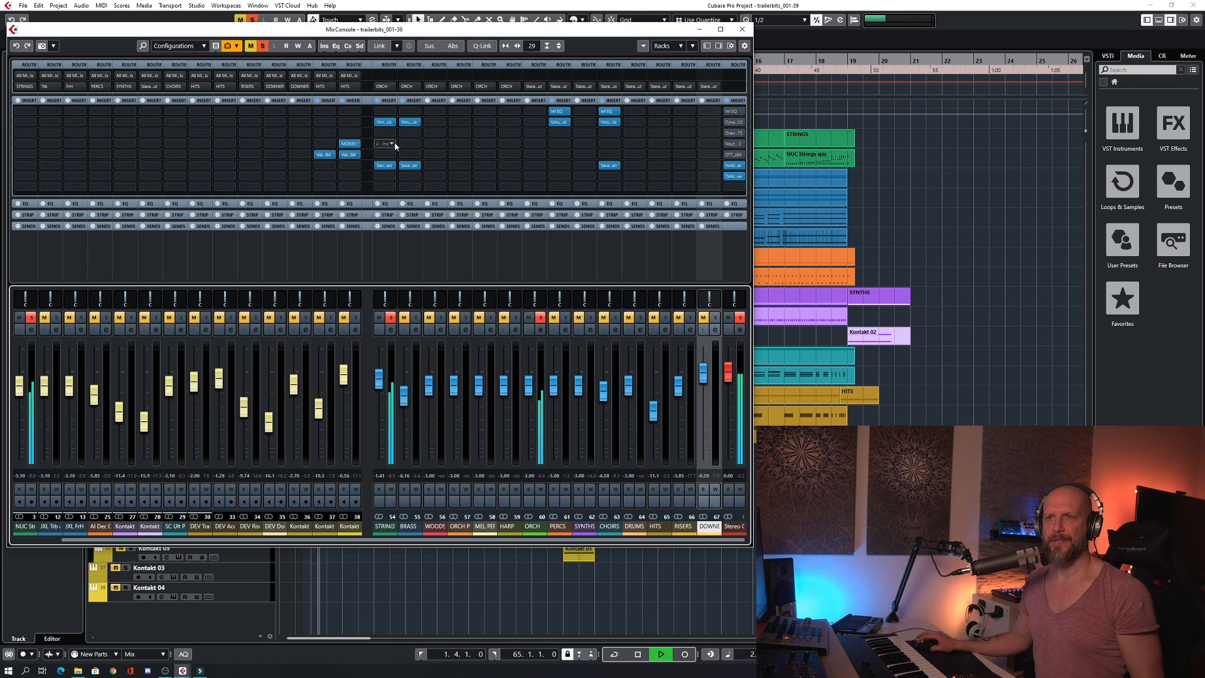
{"action": "left_click", "coordinate": [385, 122]}
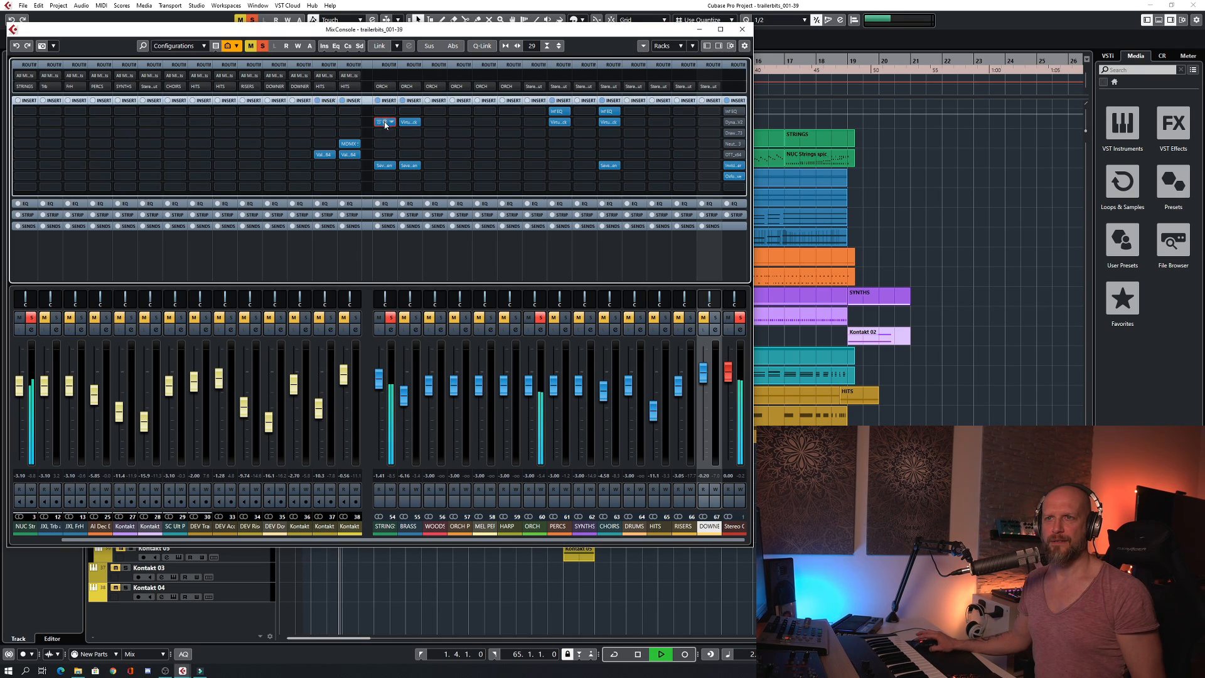
{"action": "left_click_drag", "start_coordinate": [389, 106], "coordinate": [377, 103]}
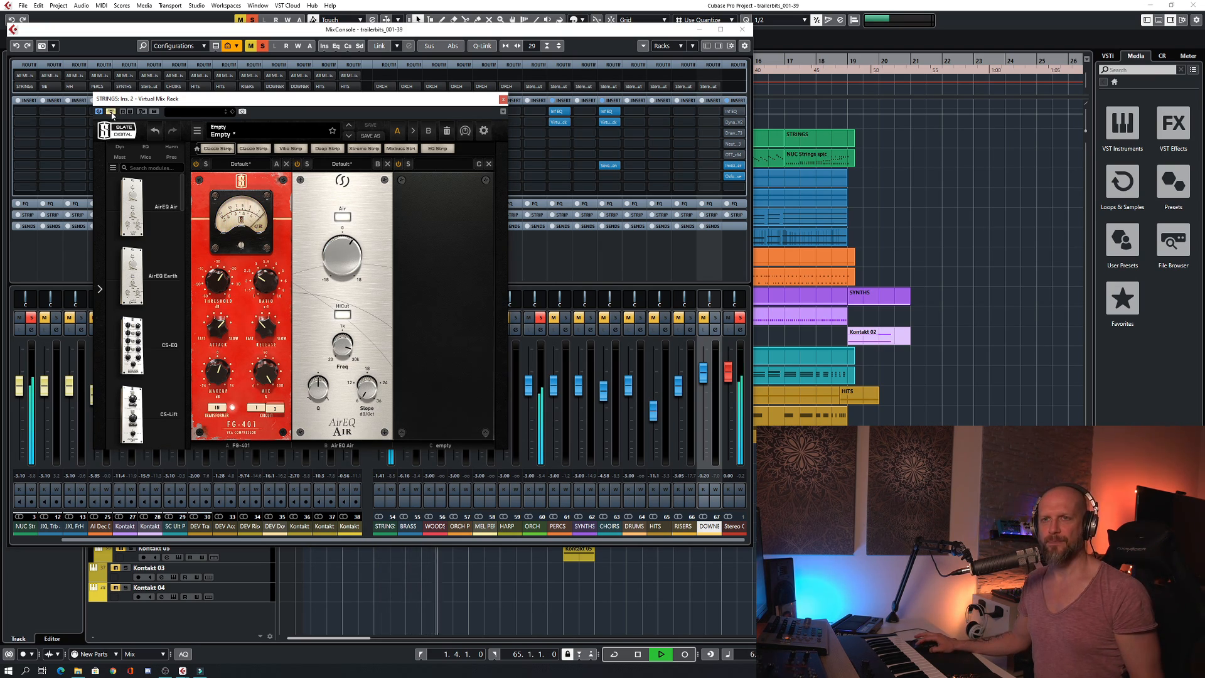
{"action": "key", "text": "space"}
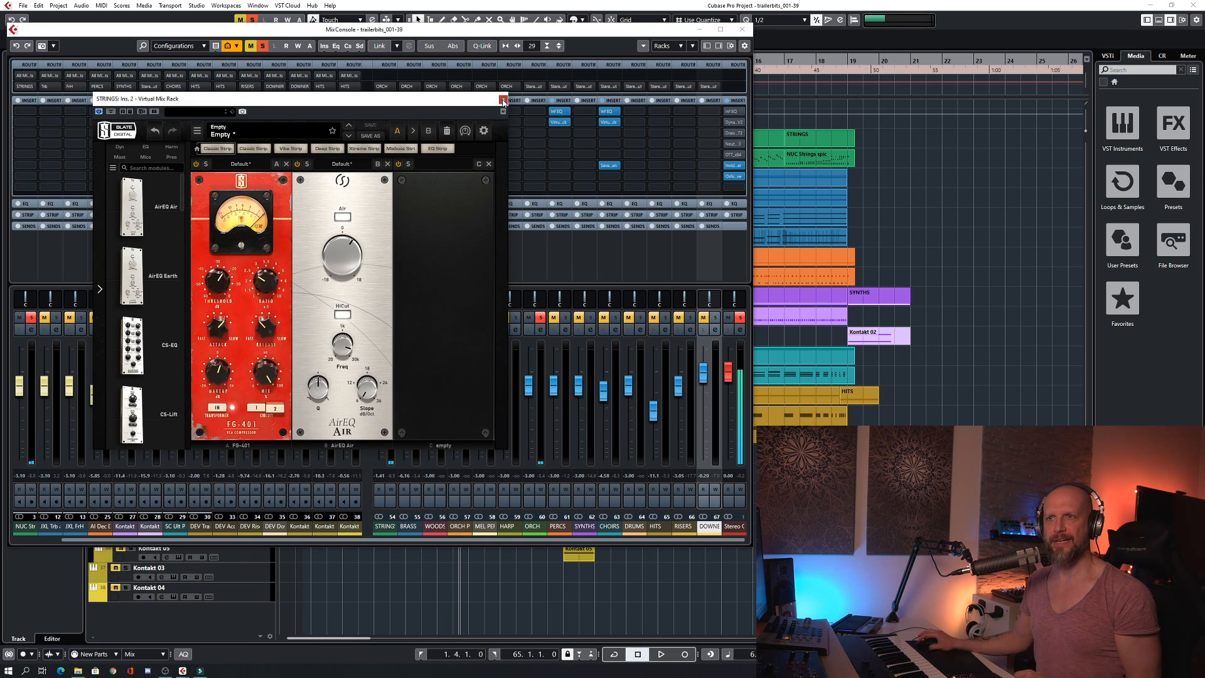
{"action": "left_click", "coordinate": [503, 100]}
Open the Seventh Heaven reverb on the STRINGS group and play the strings to compare it active and bypassed
{"action": "left_click", "coordinate": [386, 165]}
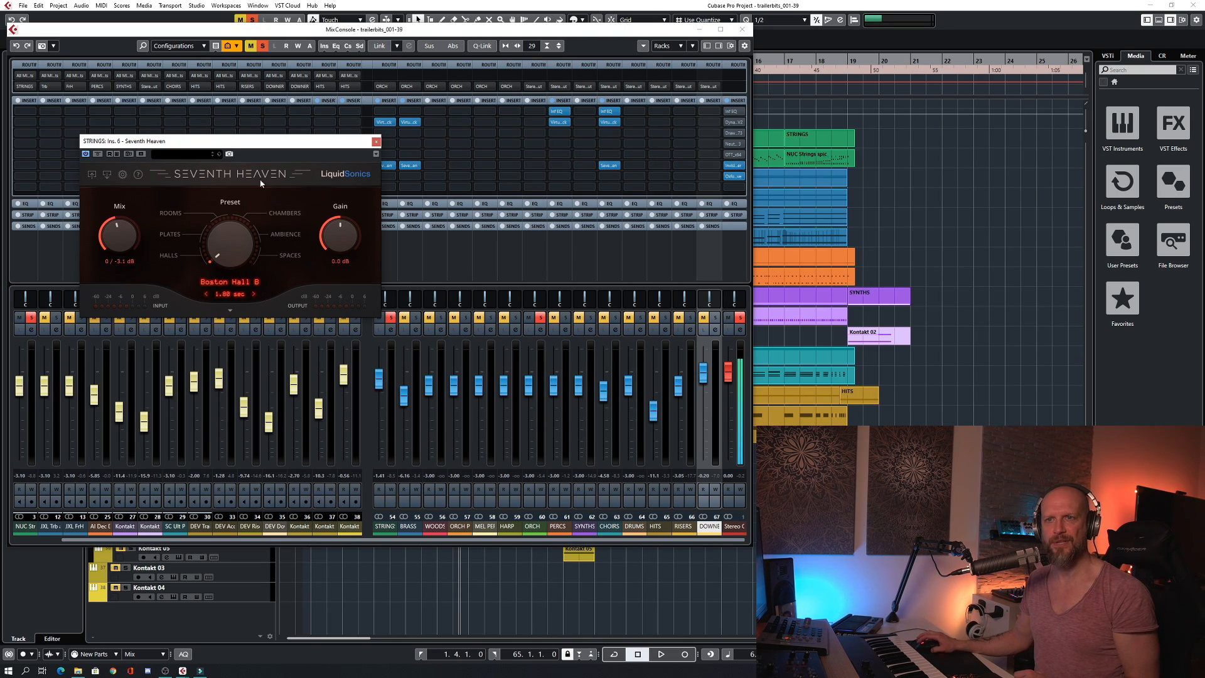
{"action": "key", "text": "space"}
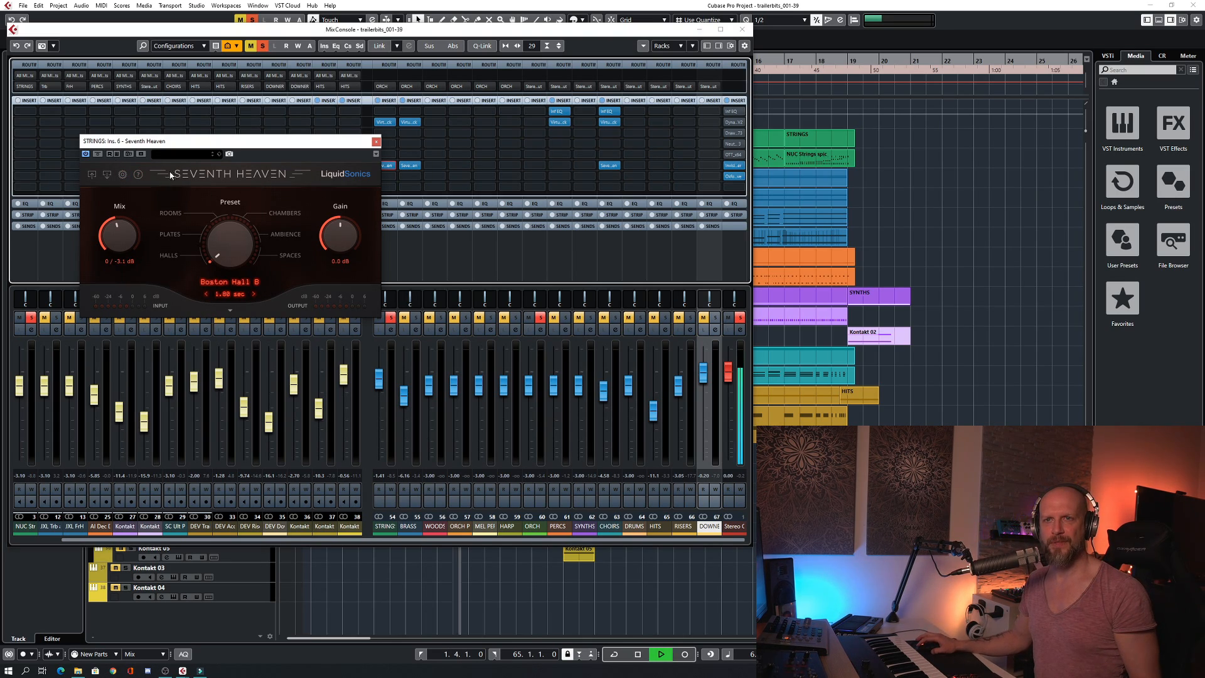
{"action": "left_click", "coordinate": [99, 156]}
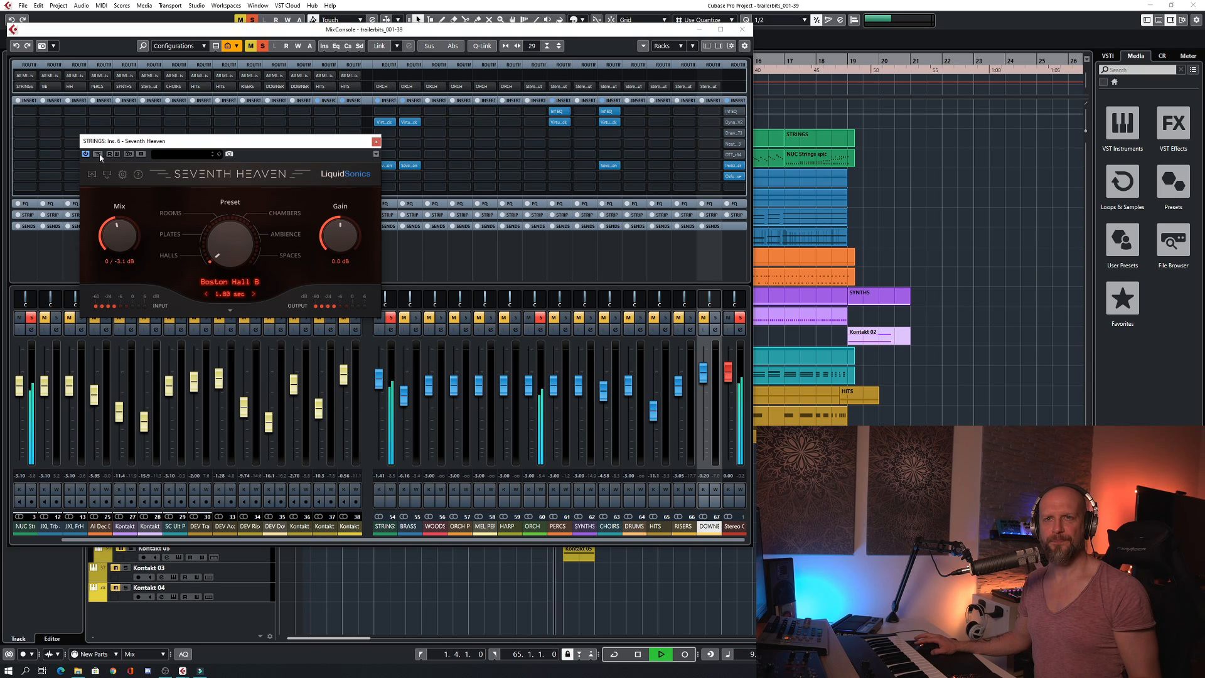
{"action": "key", "text": "space"}
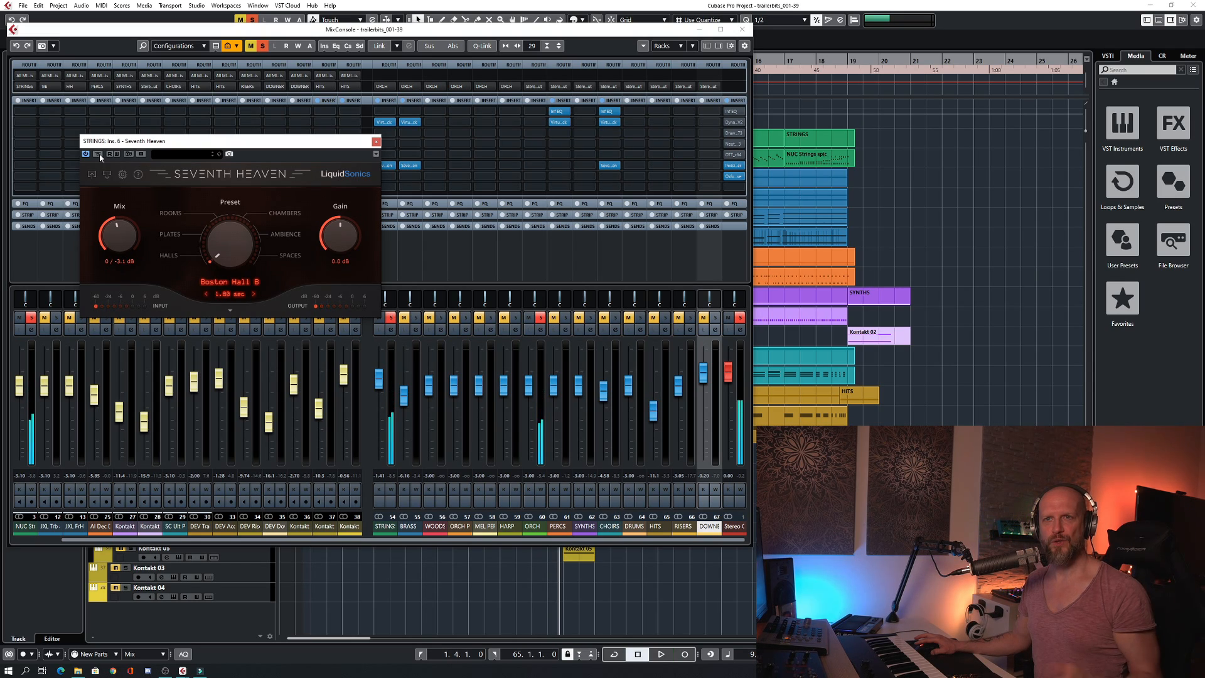
{"action": "left_click", "coordinate": [376, 144]}
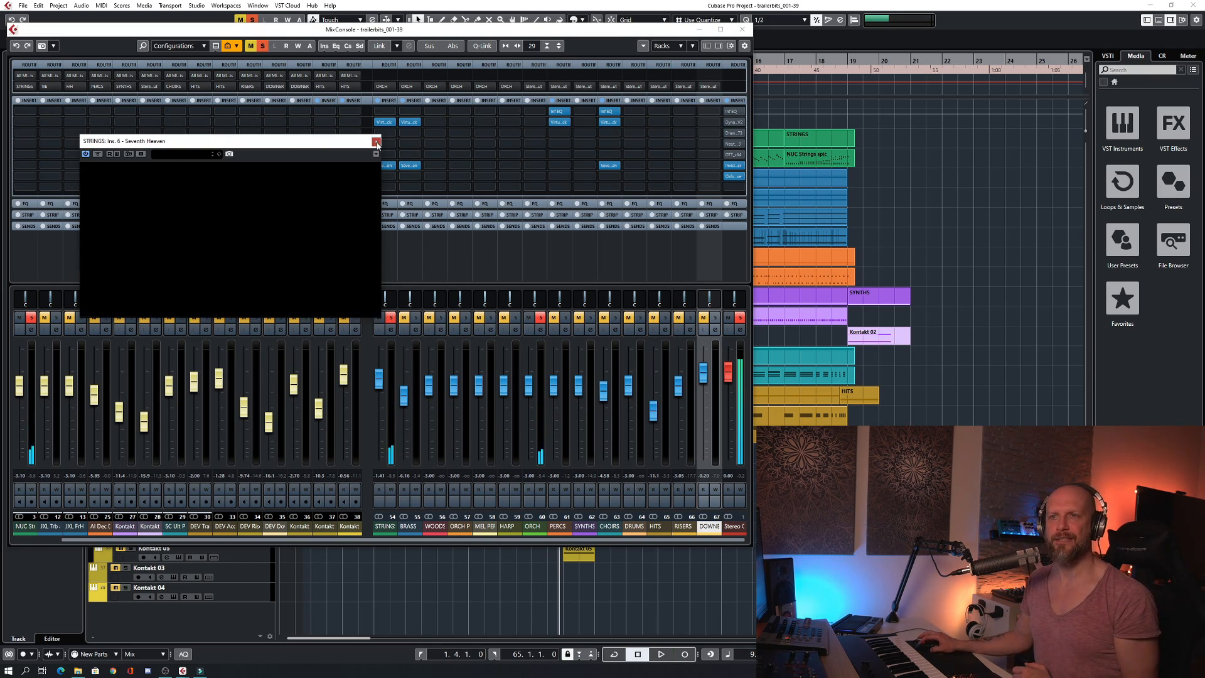
Solo the BRASS group in place of STRINGS and play from the beginning while examining its Virtual Mix Rack insert
{"action": "left_click", "coordinate": [392, 320]}
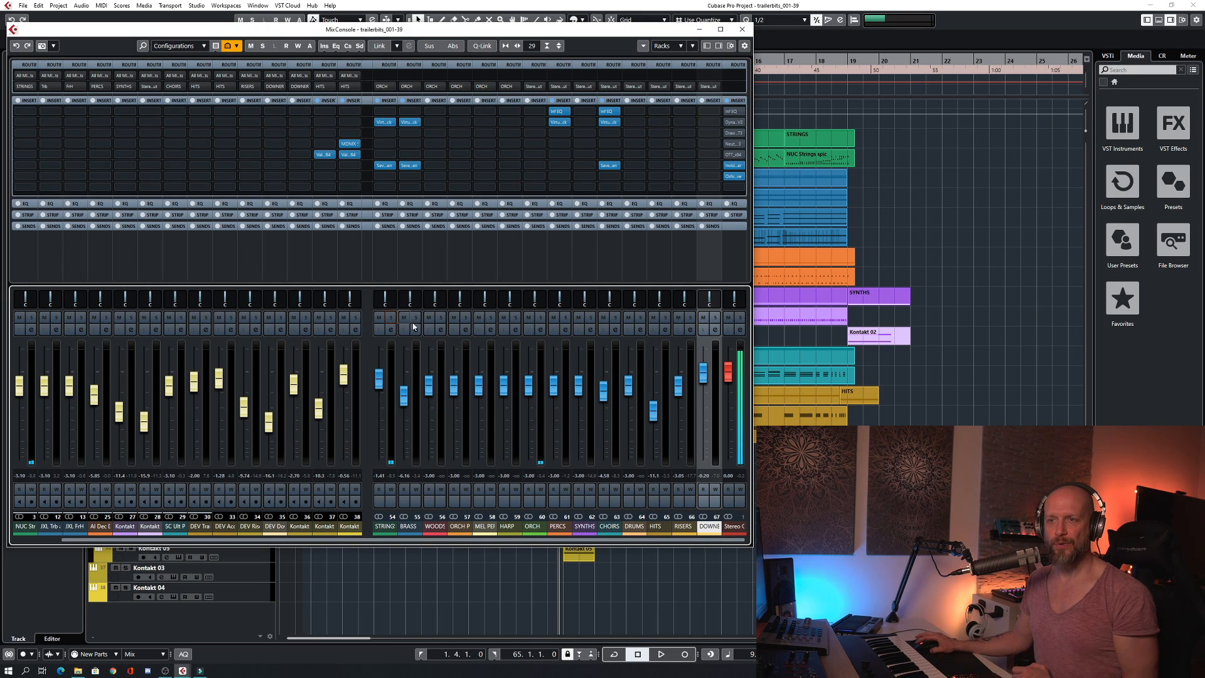
{"action": "left_click", "coordinate": [416, 320]}
{"action": "key", "text": "KP_1"}
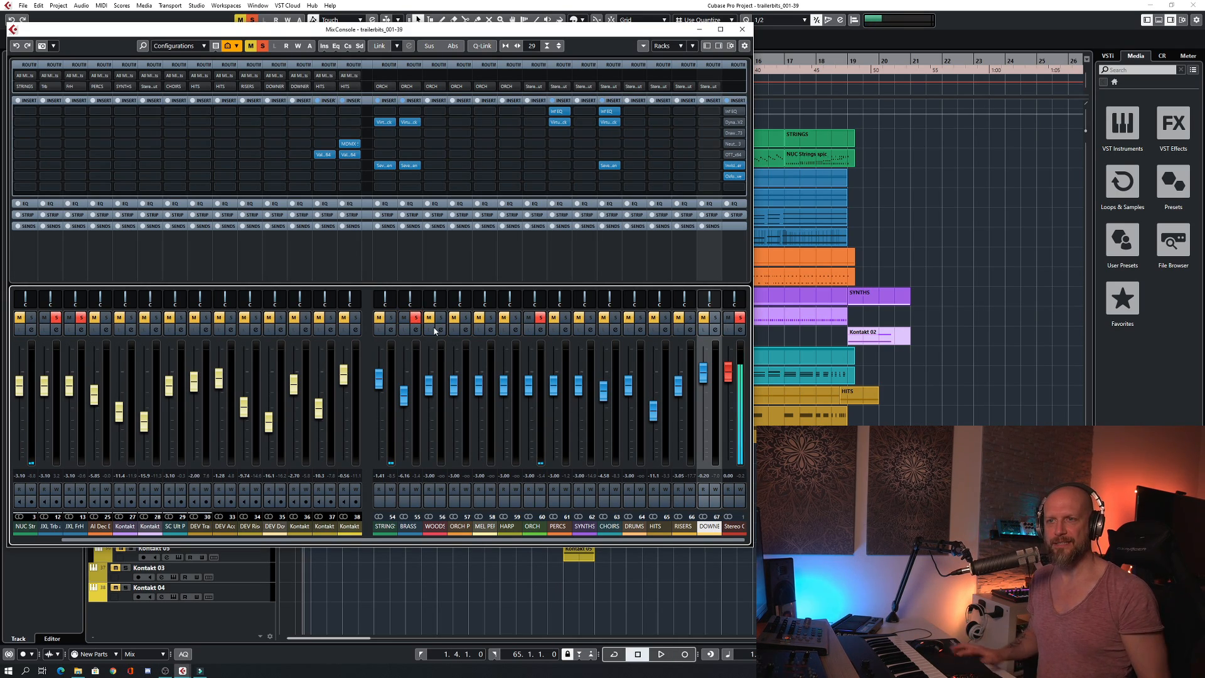
{"action": "left_click", "coordinate": [409, 121]}
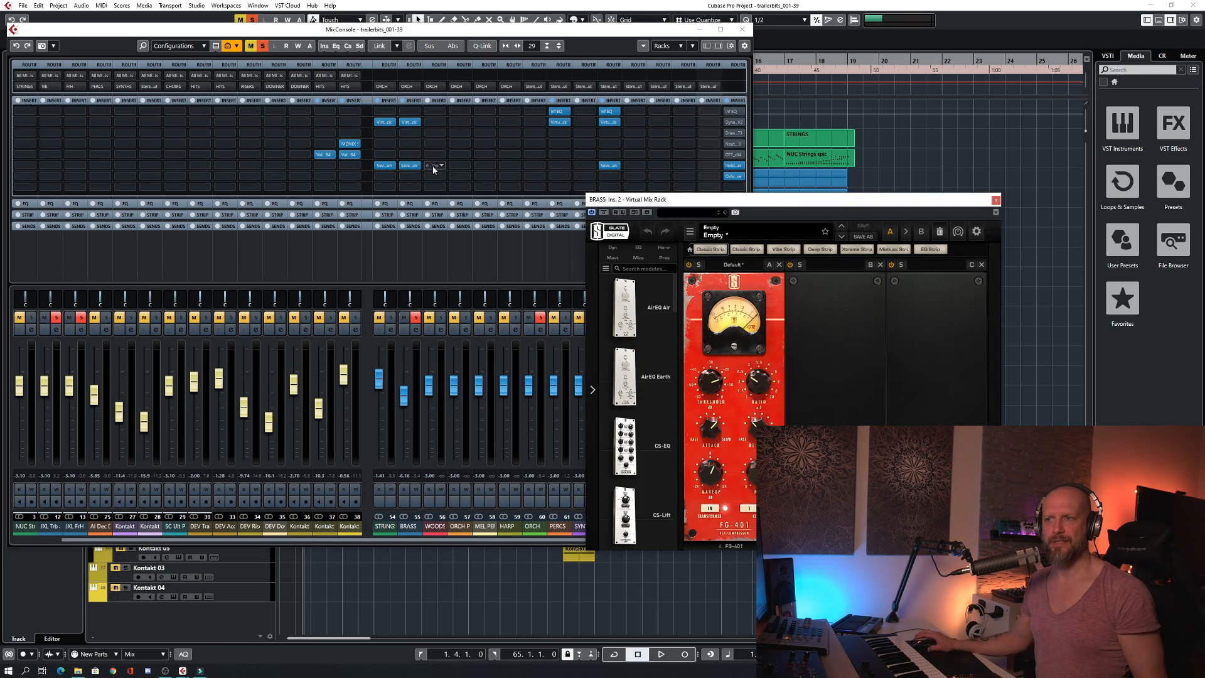
{"action": "key", "text": "space"}
{"action": "left_click_drag", "start_coordinate": [742, 202], "coordinate": [295, 110]}
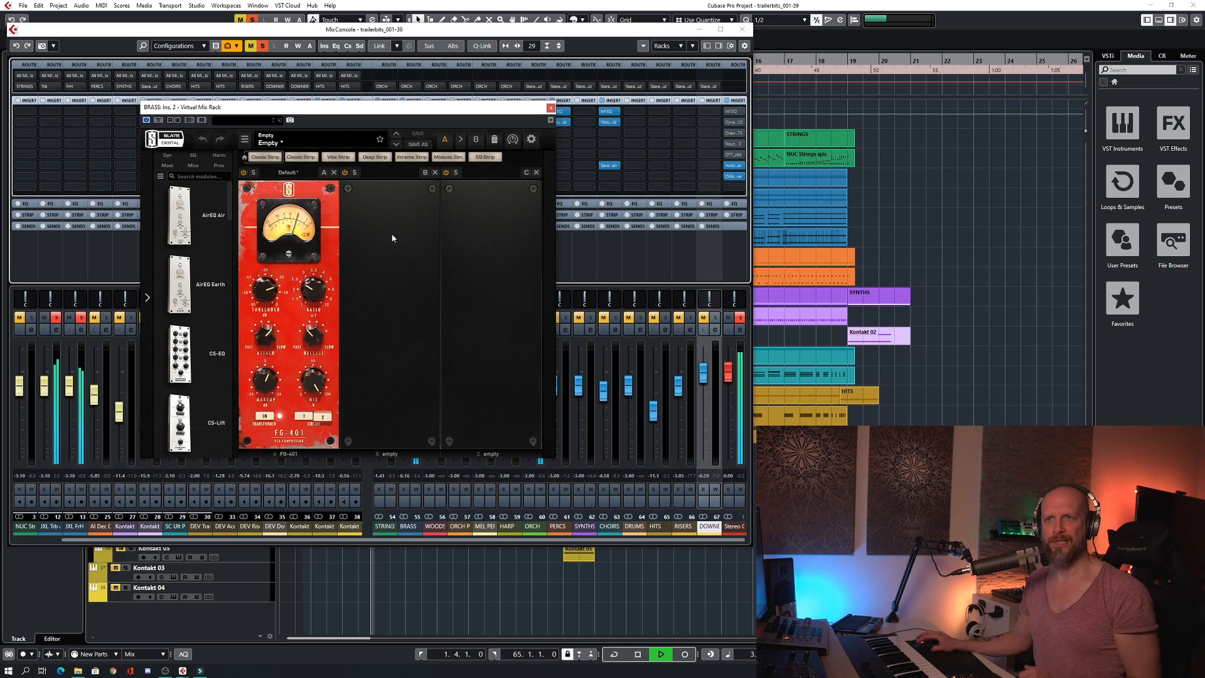
{"action": "left_click", "coordinate": [550, 108]}
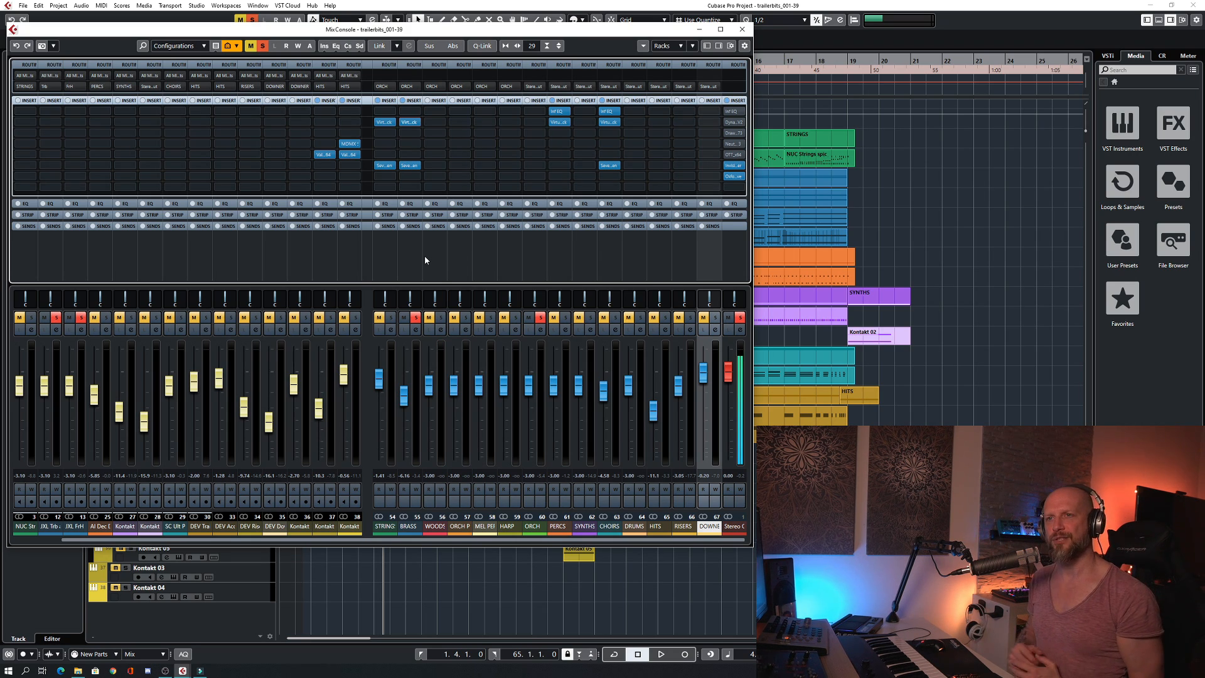
Open the Seventh Heaven reverb on the BRASS group and play the brass to compare it active and bypassed
{"action": "left_click", "coordinate": [410, 165]}
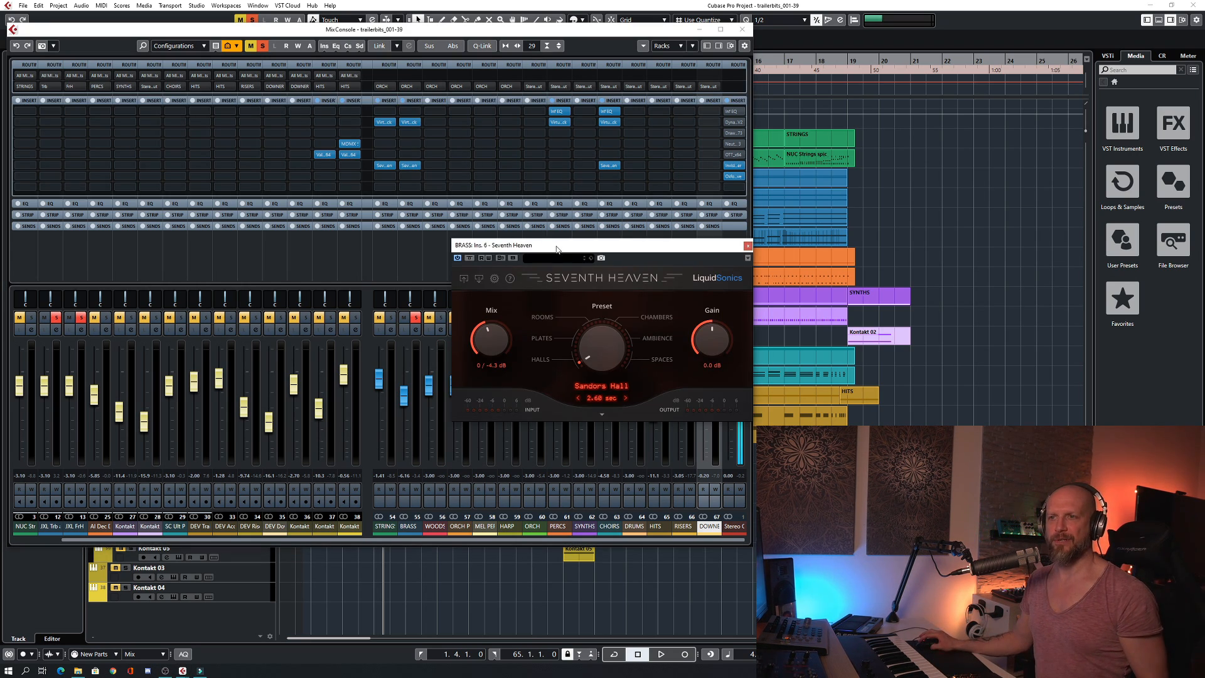
{"action": "left_click_drag", "start_coordinate": [556, 250], "coordinate": [252, 144]}
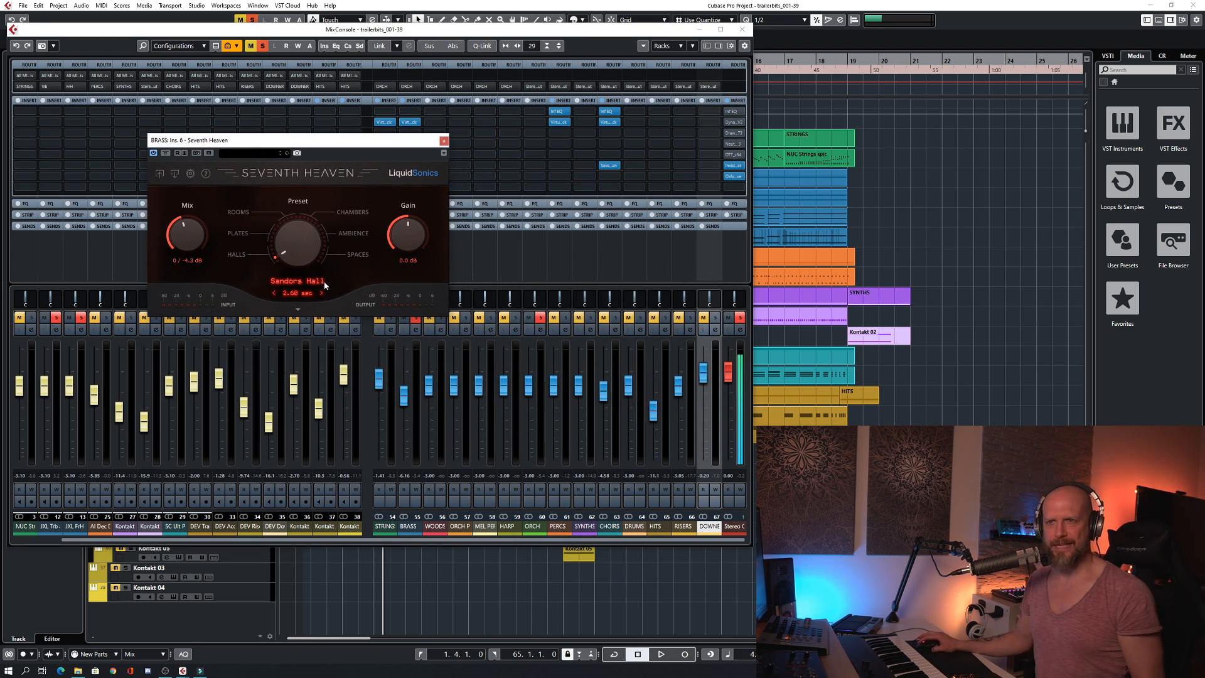
{"action": "key", "text": "space"}
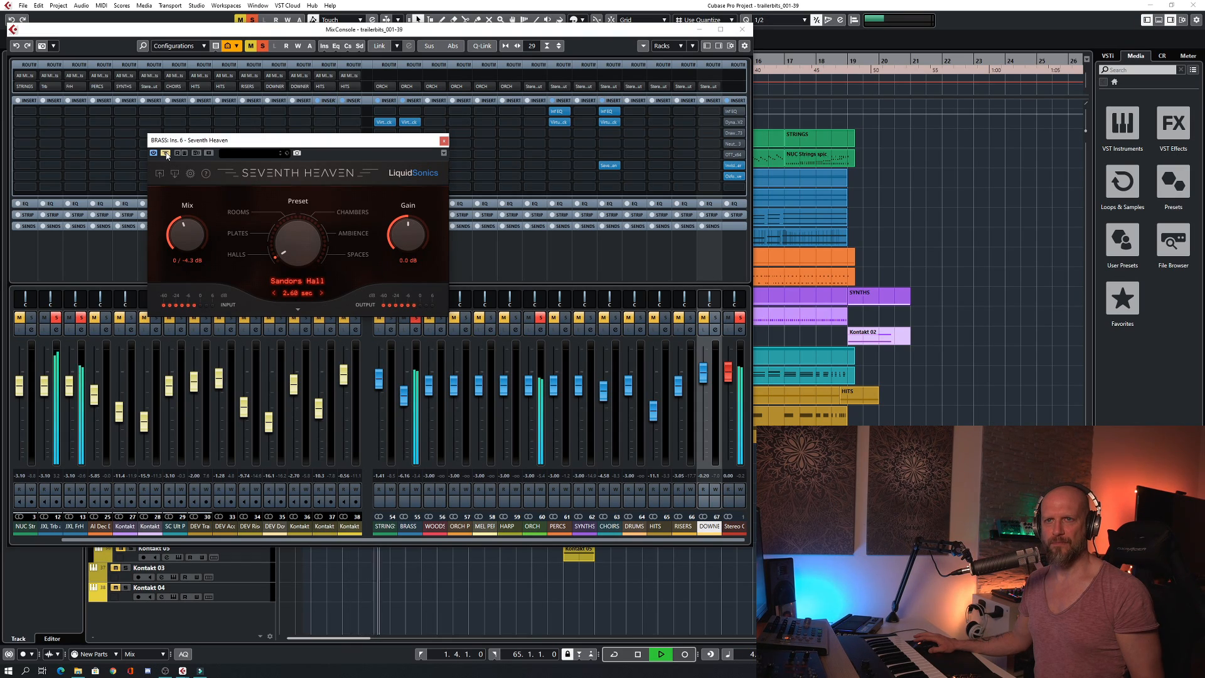
{"action": "key", "text": "space"}
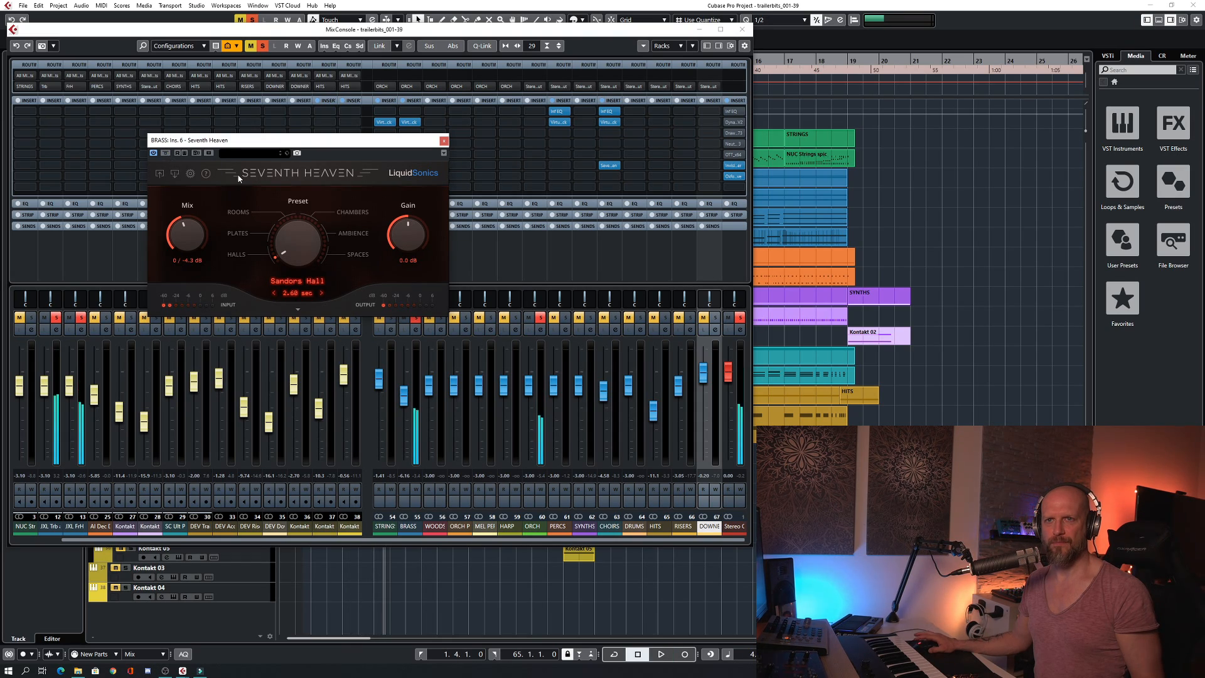
{"action": "key", "text": "space"}
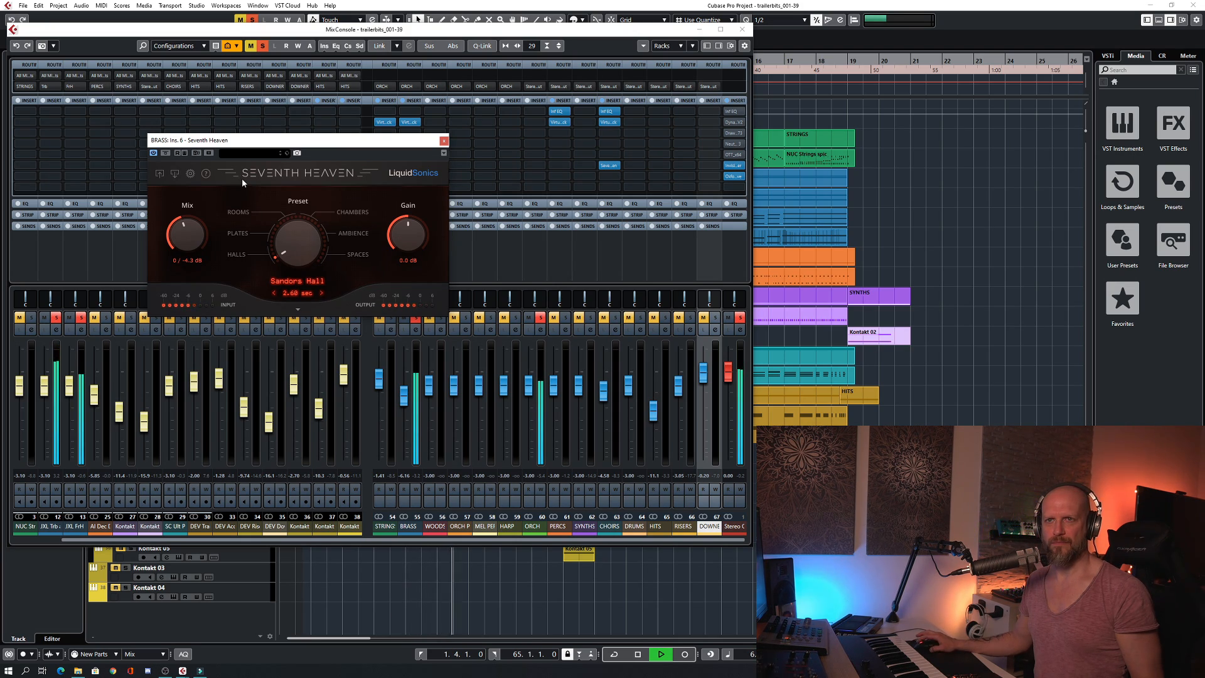
{"action": "key", "text": "space"}
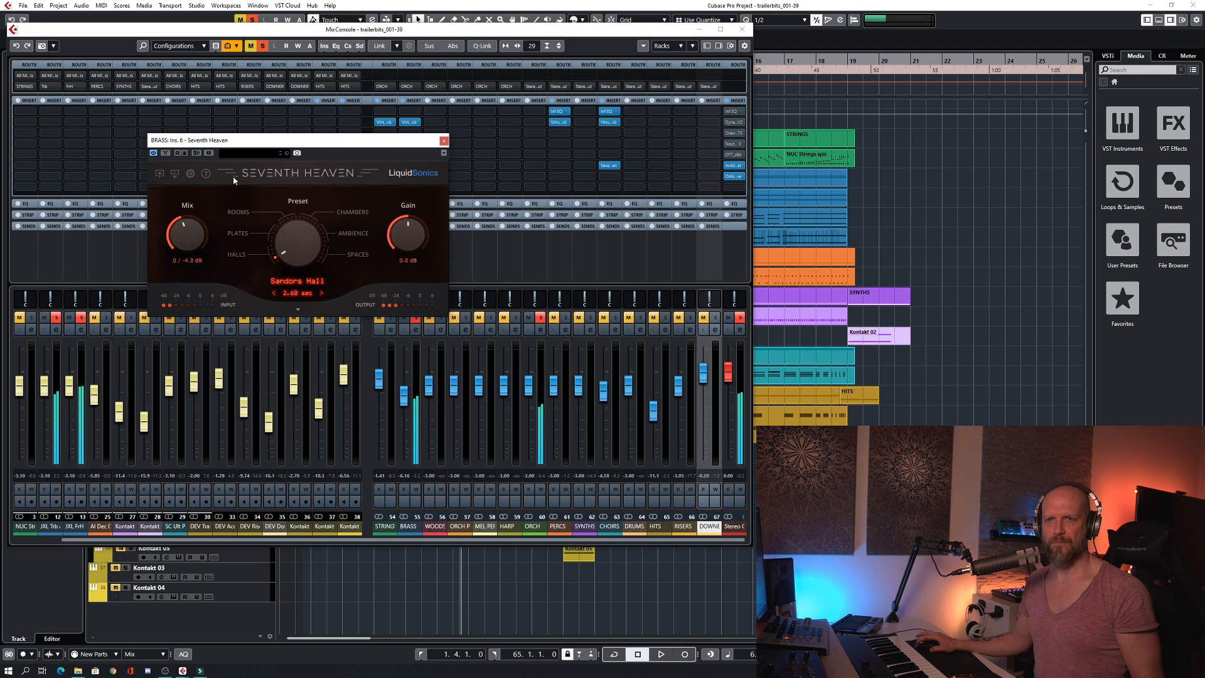
{"action": "left_click", "coordinate": [444, 141]}
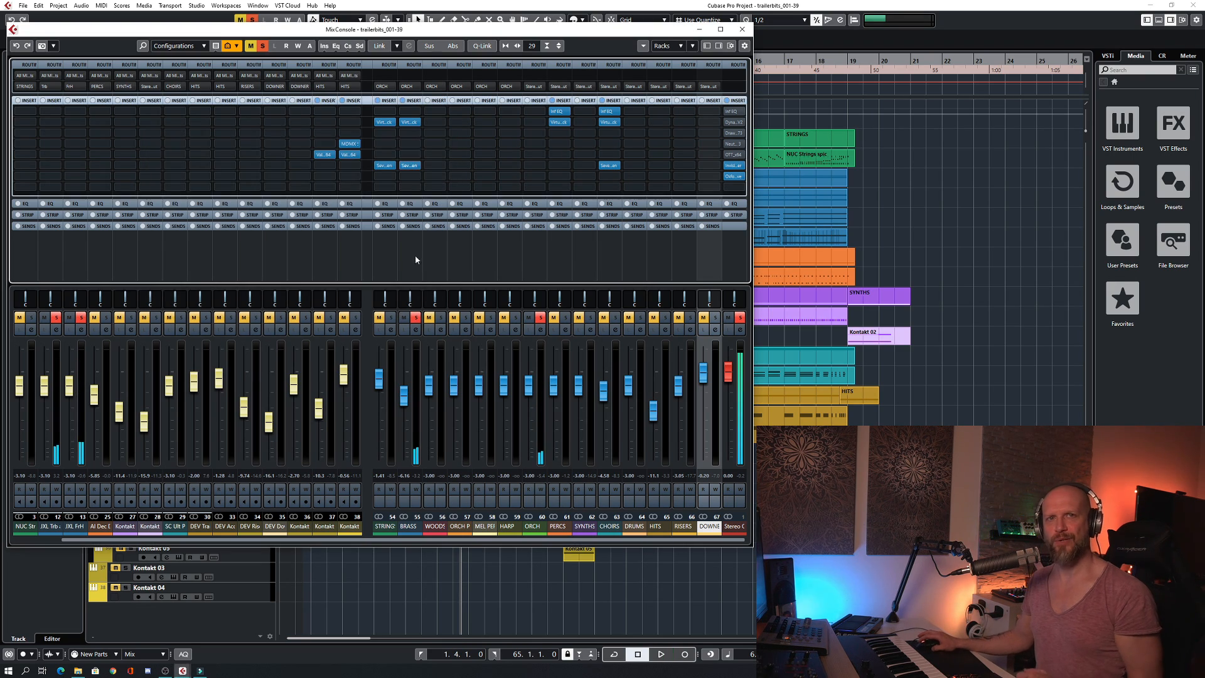
Solo the PERCS group in place of BRASS and play the opening section with its Infinity EQ insert open
{"action": "left_click", "coordinate": [415, 318]}
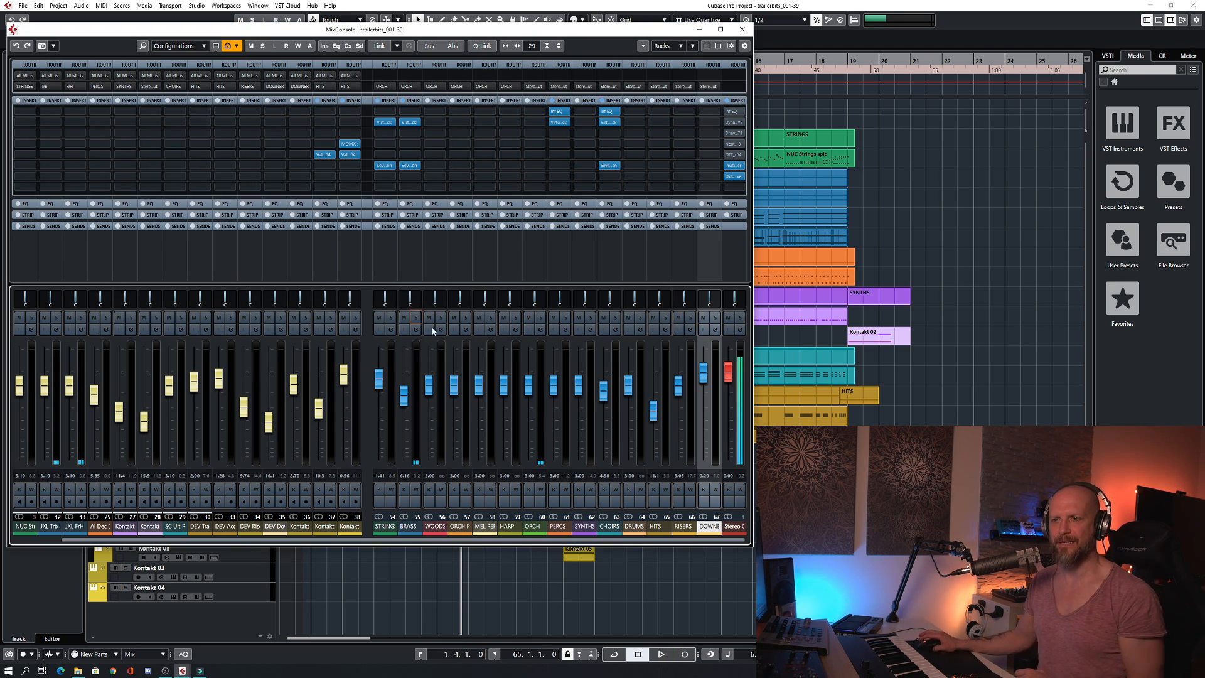
{"action": "left_click", "coordinate": [565, 320]}
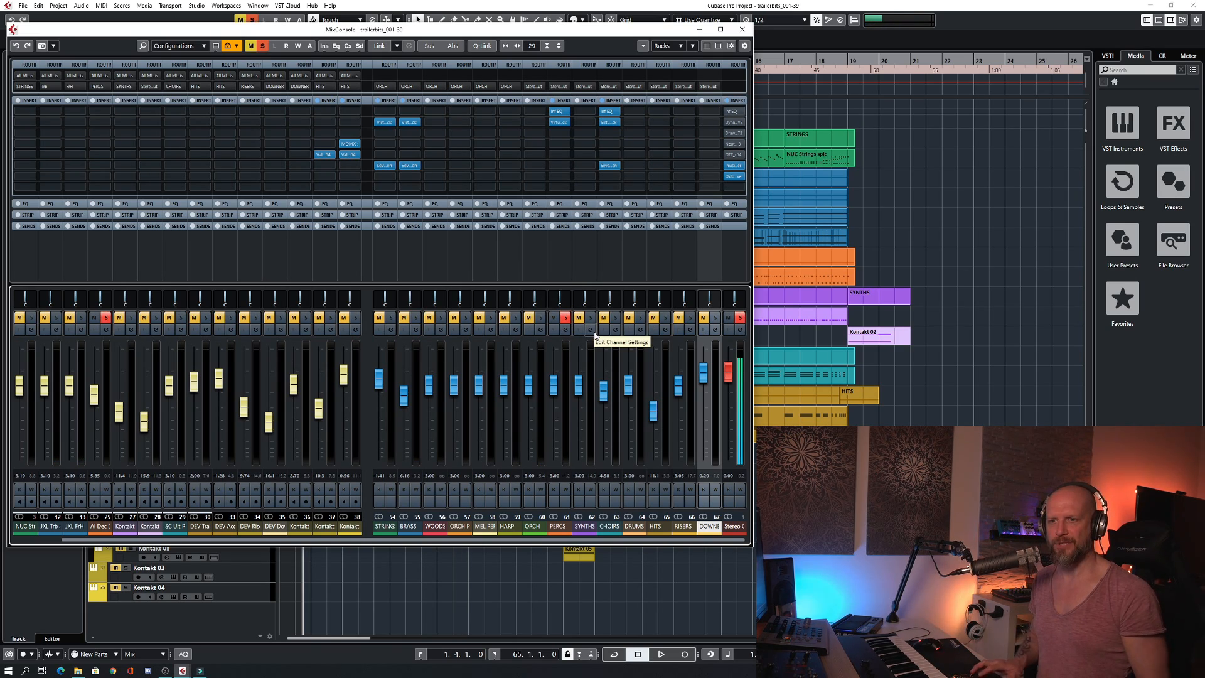
{"action": "key", "text": "space"}
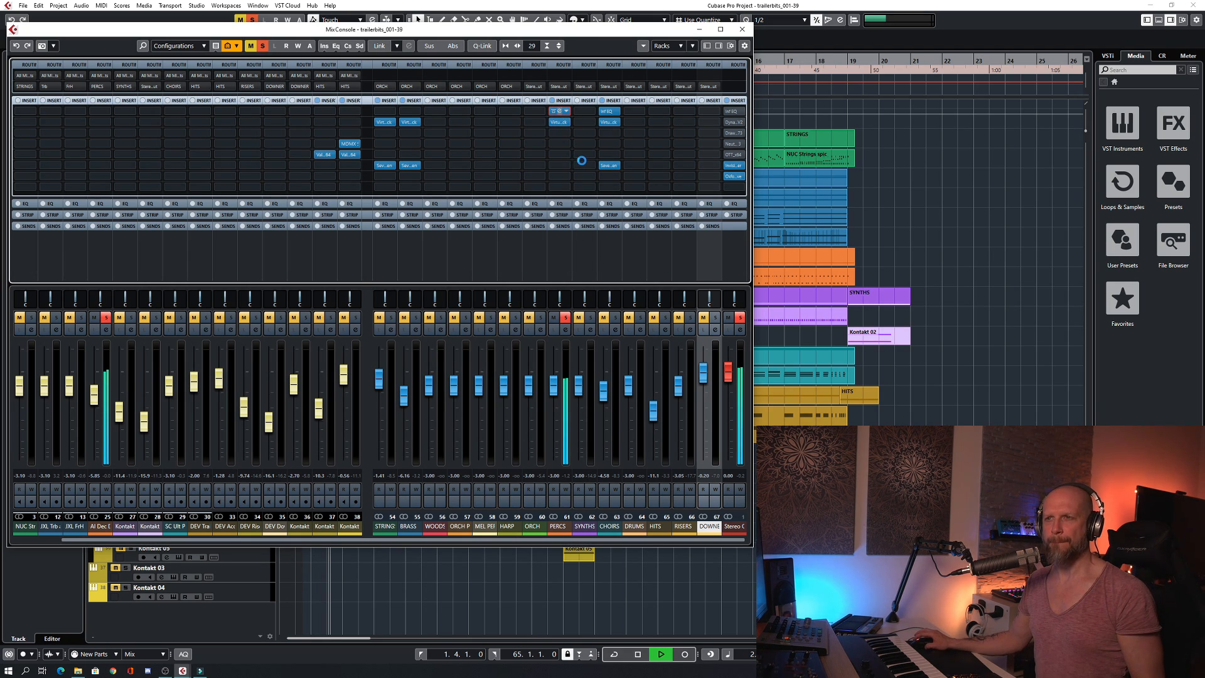
{"action": "left_click_drag", "start_coordinate": [591, 201], "coordinate": [312, 108]}
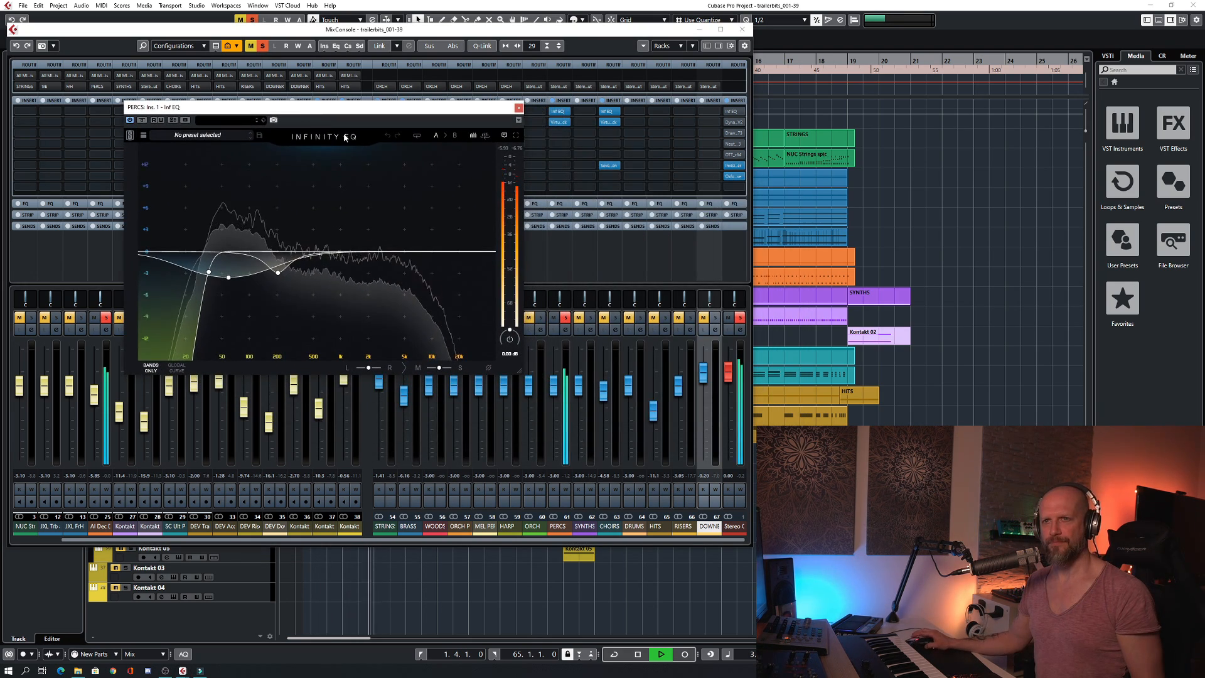
{"action": "key", "text": "space"}
{"action": "left_click_drag", "start_coordinate": [430, 114], "coordinate": [375, 101]}
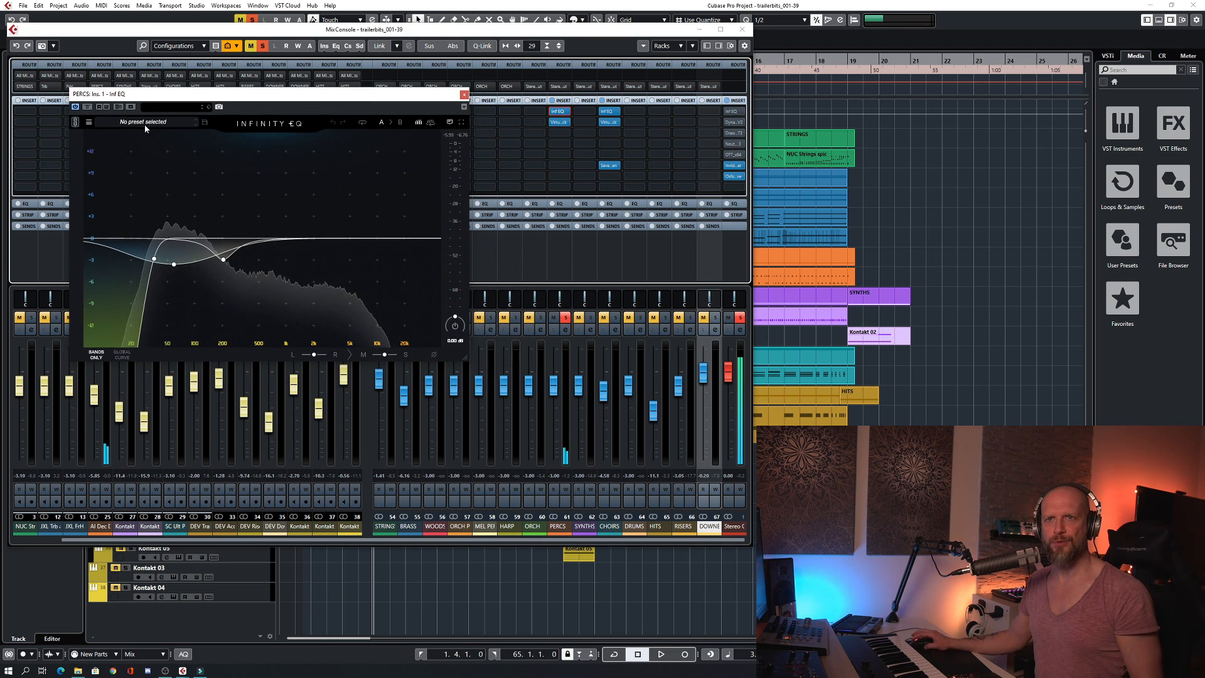
Play the soloed percussion with the Infinity EQ bypassed, ending with the EQ reactivated
{"action": "key", "text": "space"}
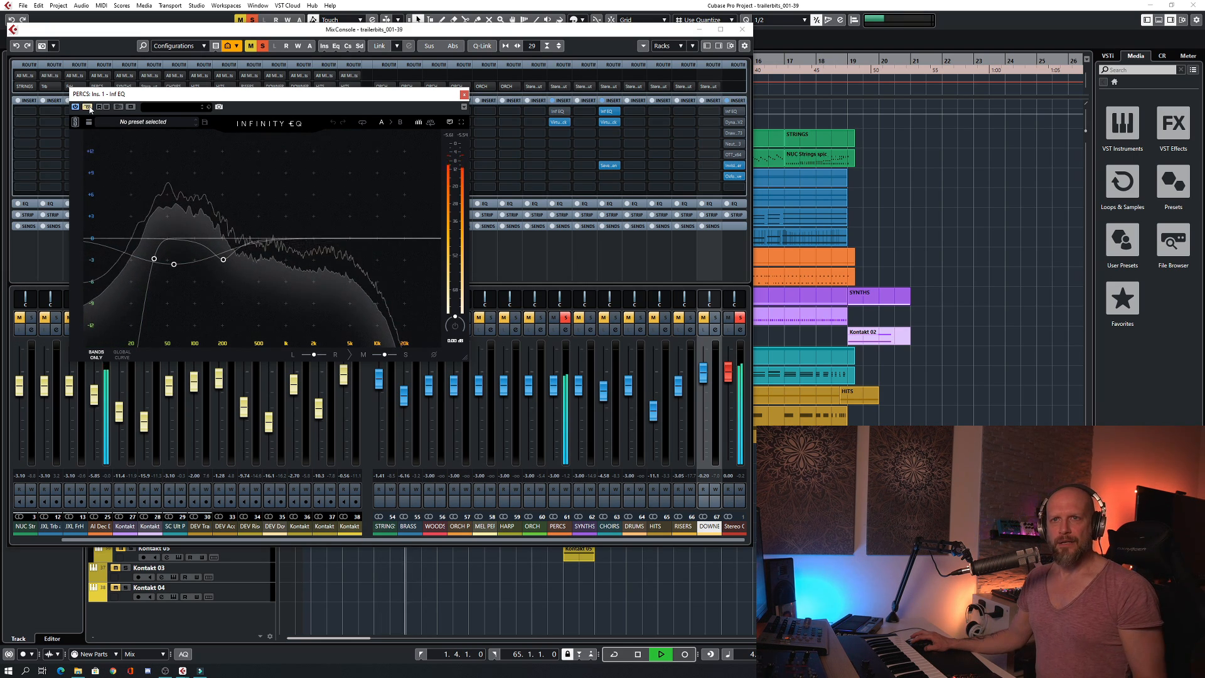
{"action": "key", "text": "space"}
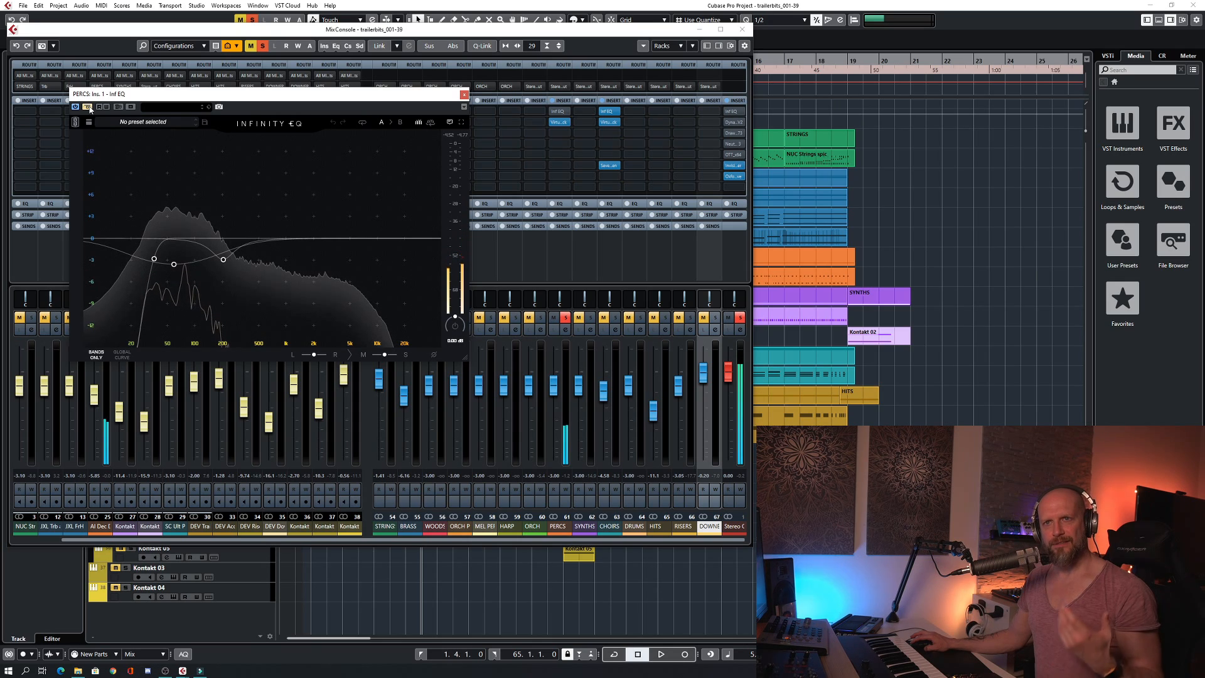
{"action": "key", "text": "space"}
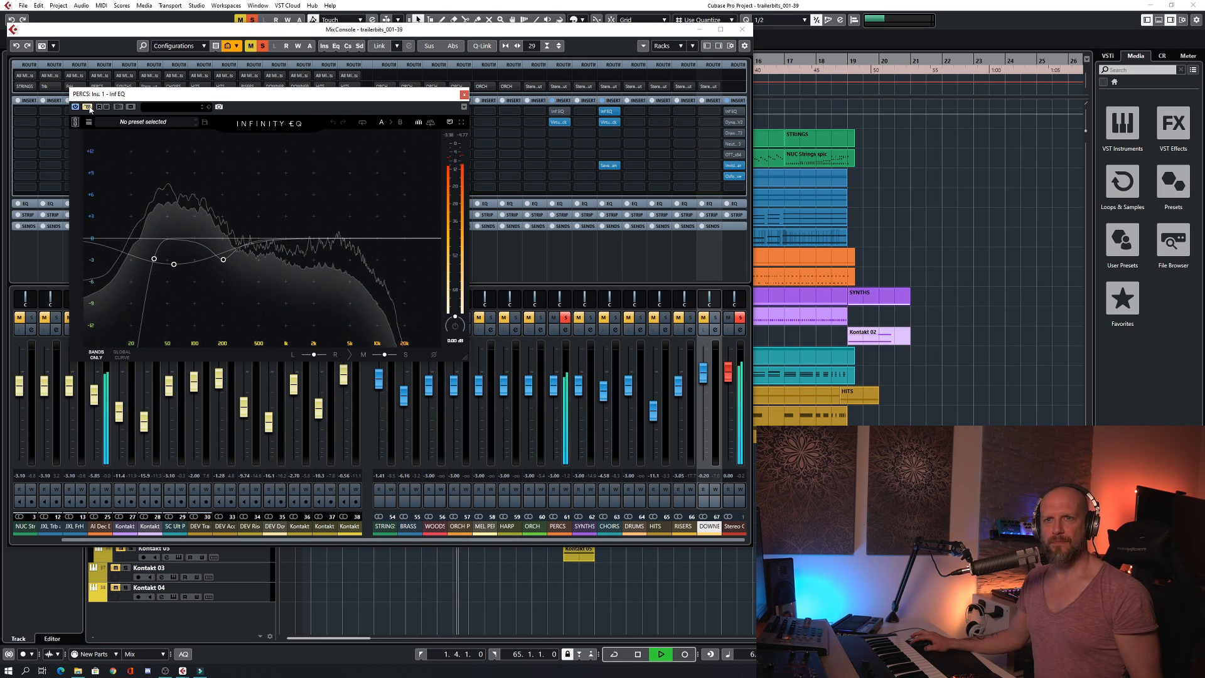
{"action": "key", "text": "space"}
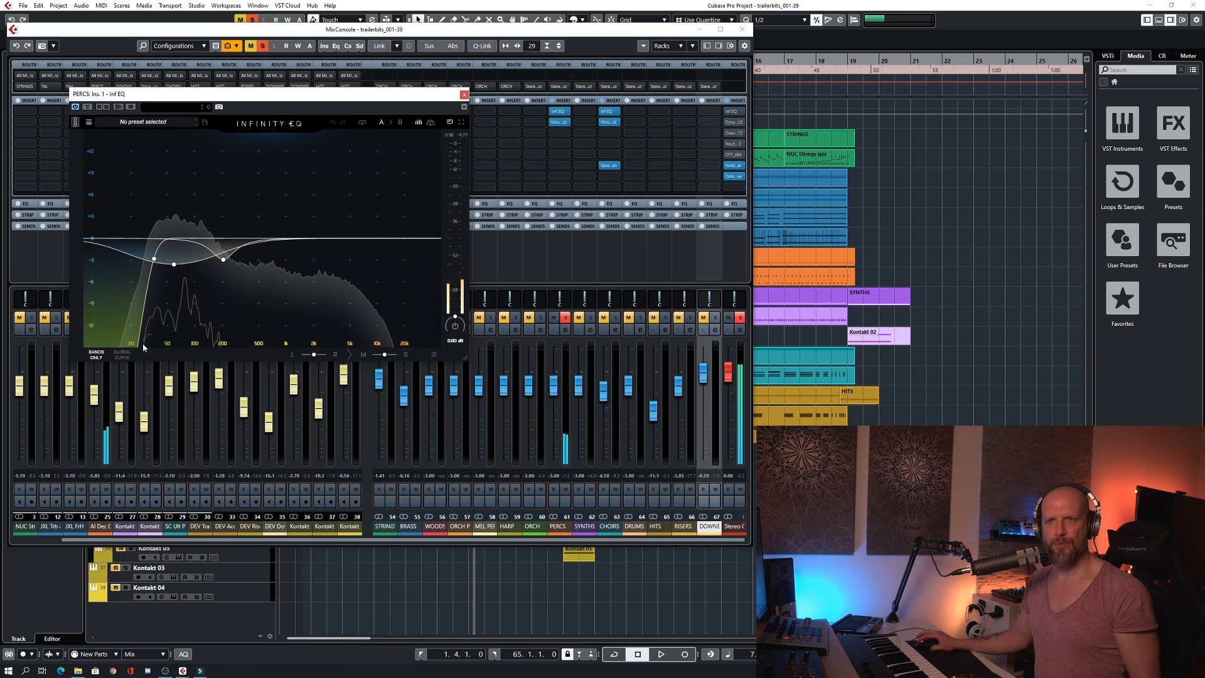
Nudge the low-cut band of the PERCS Infinity EQ to 34.8 Hz, play the percussion through it, and close the EQ
{"action": "left_click_drag", "start_coordinate": [154, 260], "coordinate": [157, 260]}
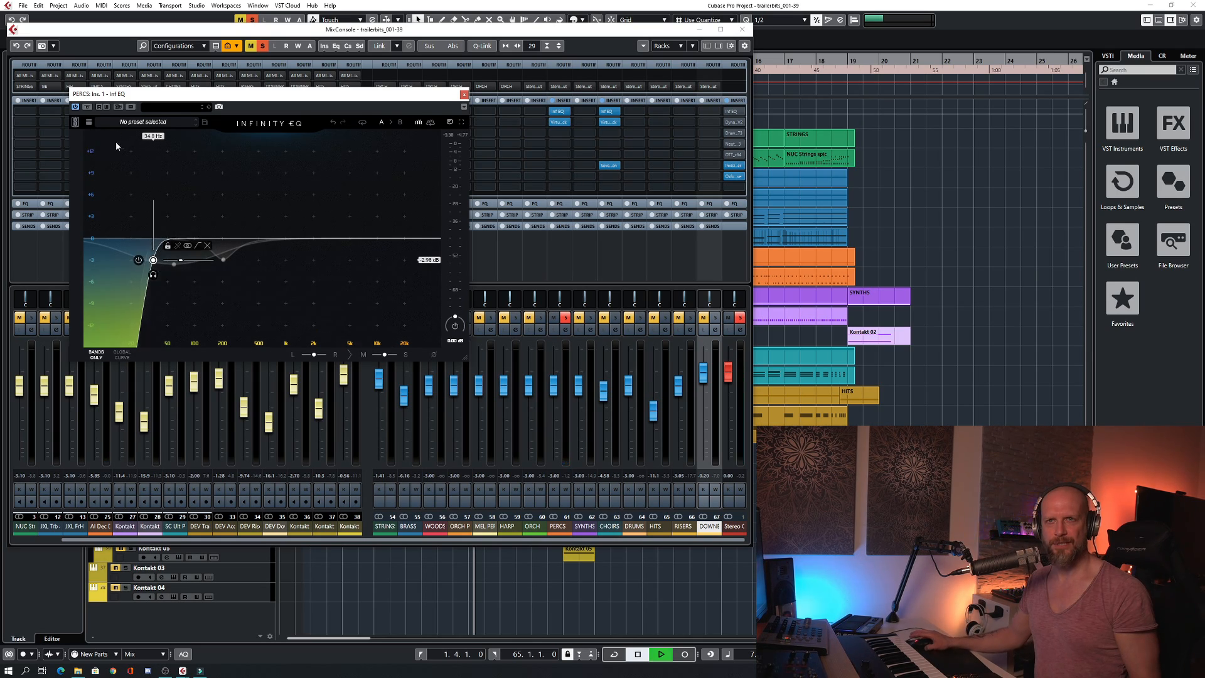
{"action": "key", "text": "space"}
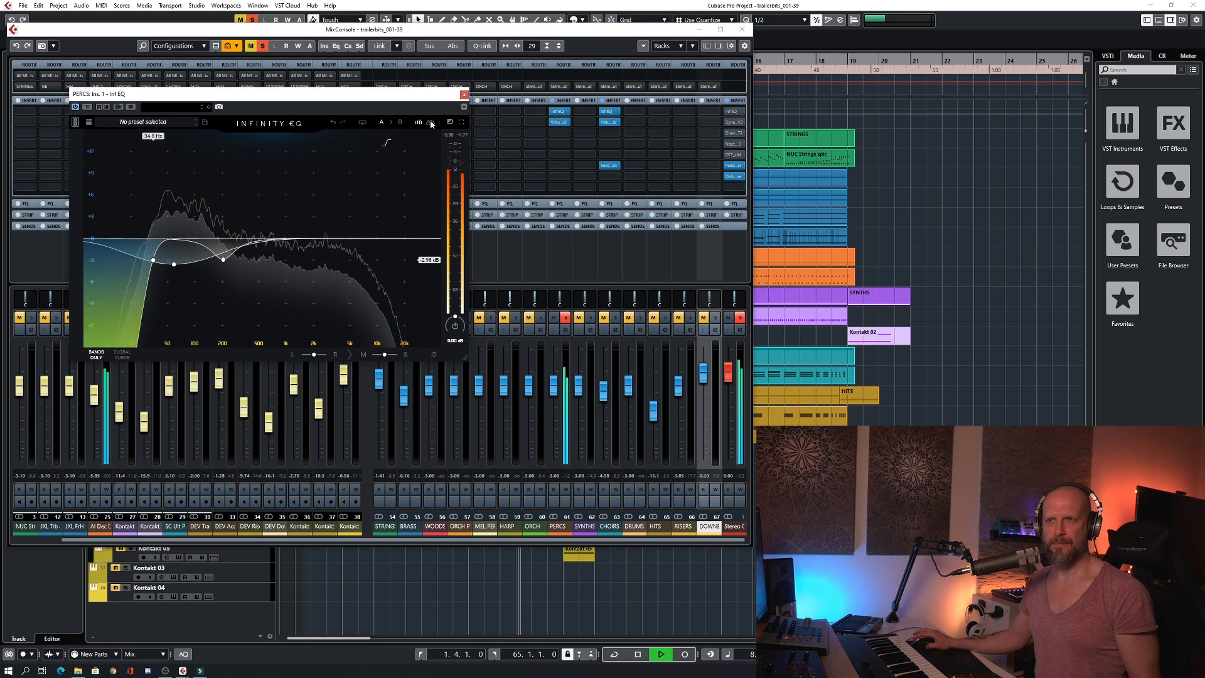
{"action": "left_click", "coordinate": [465, 95]}
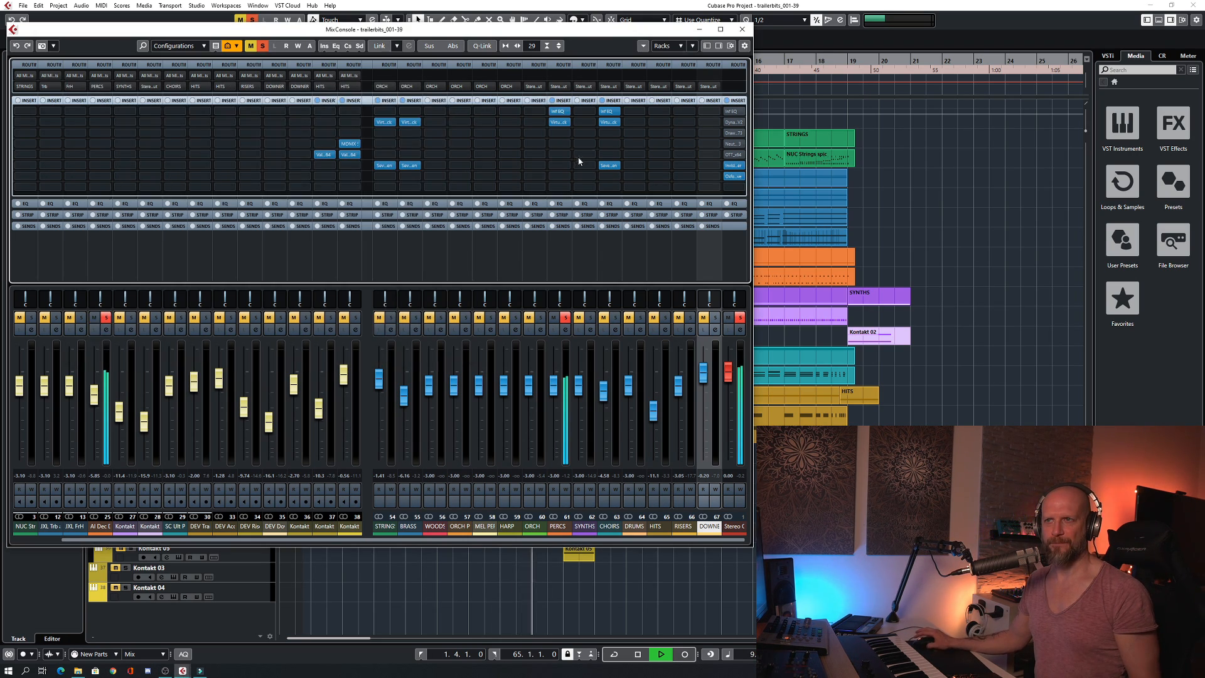
Open the Virtual Mix Rack on PERCS and play the percussion, comparing its FG-401 compressor and AirEQ Air modules active and bypassed
{"action": "left_click", "coordinate": [559, 121]}
{"action": "left_click_drag", "start_coordinate": [710, 201], "coordinate": [220, 115]}
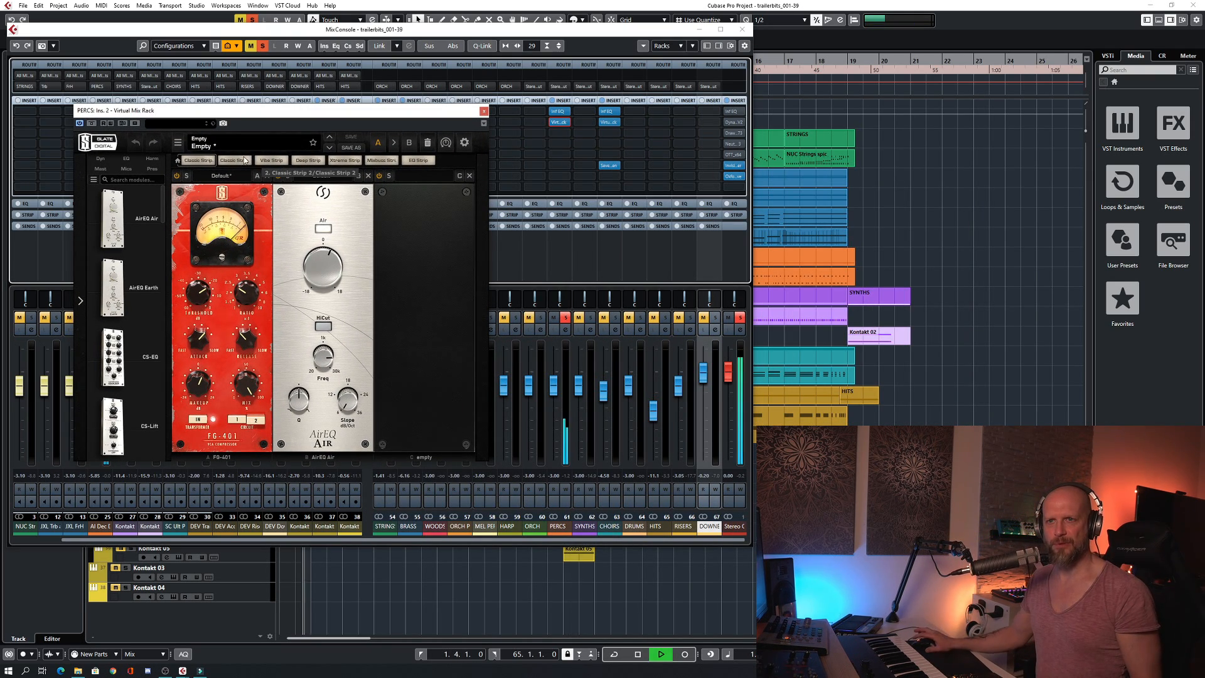
{"action": "left_click", "coordinate": [177, 176]}
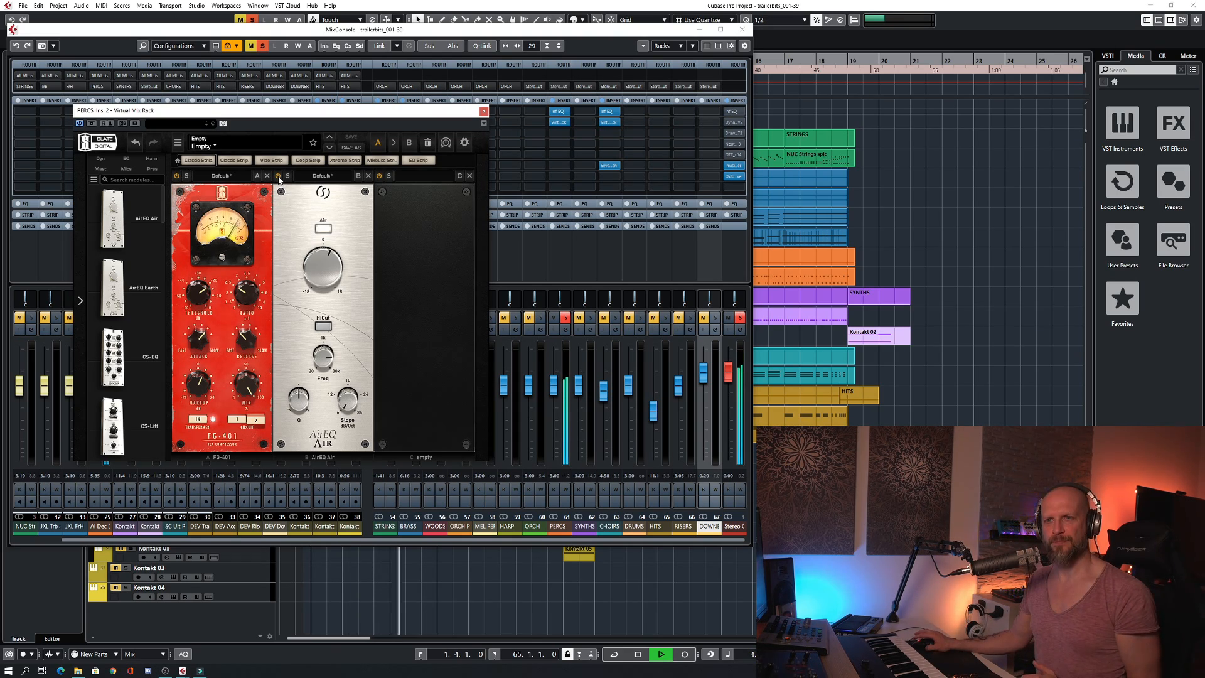
{"action": "key", "text": "space"}
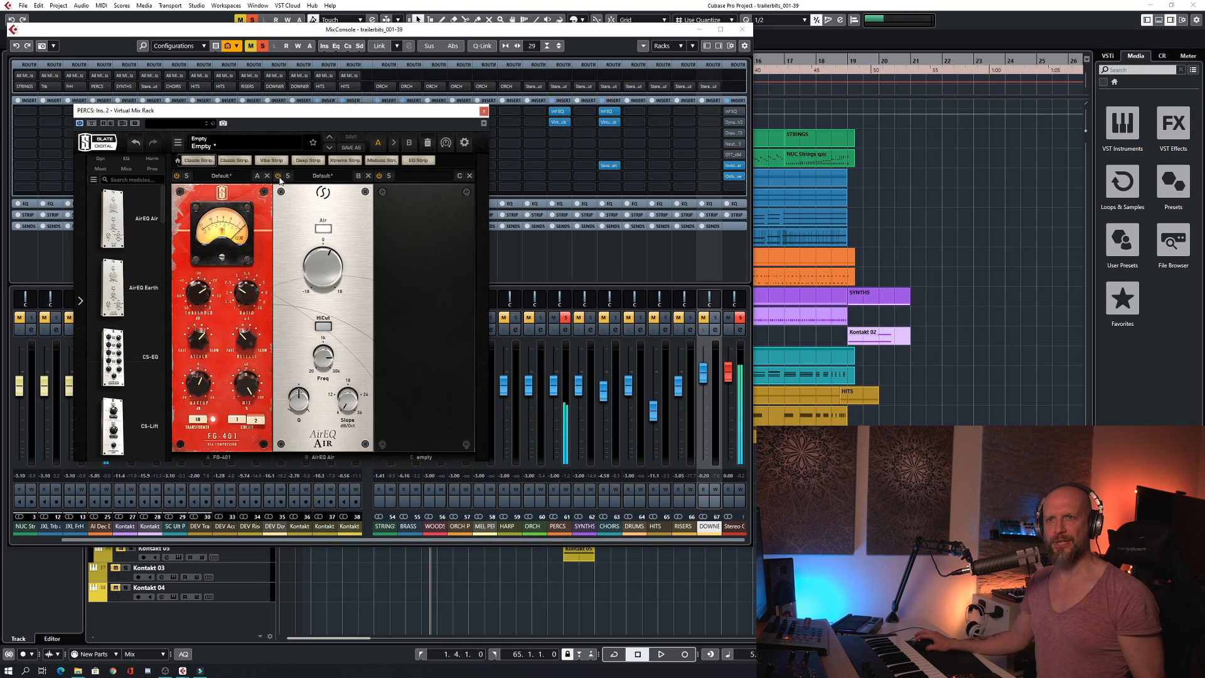
{"action": "key", "text": "space"}
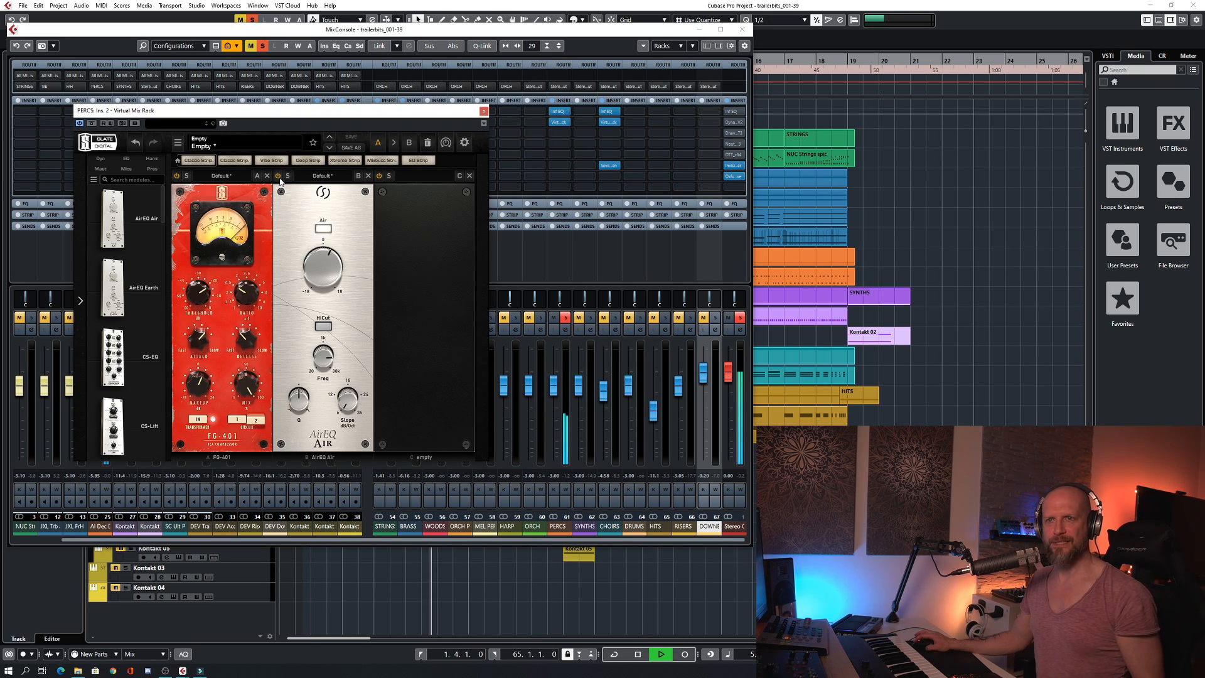
{"action": "left_click", "coordinate": [484, 112]}
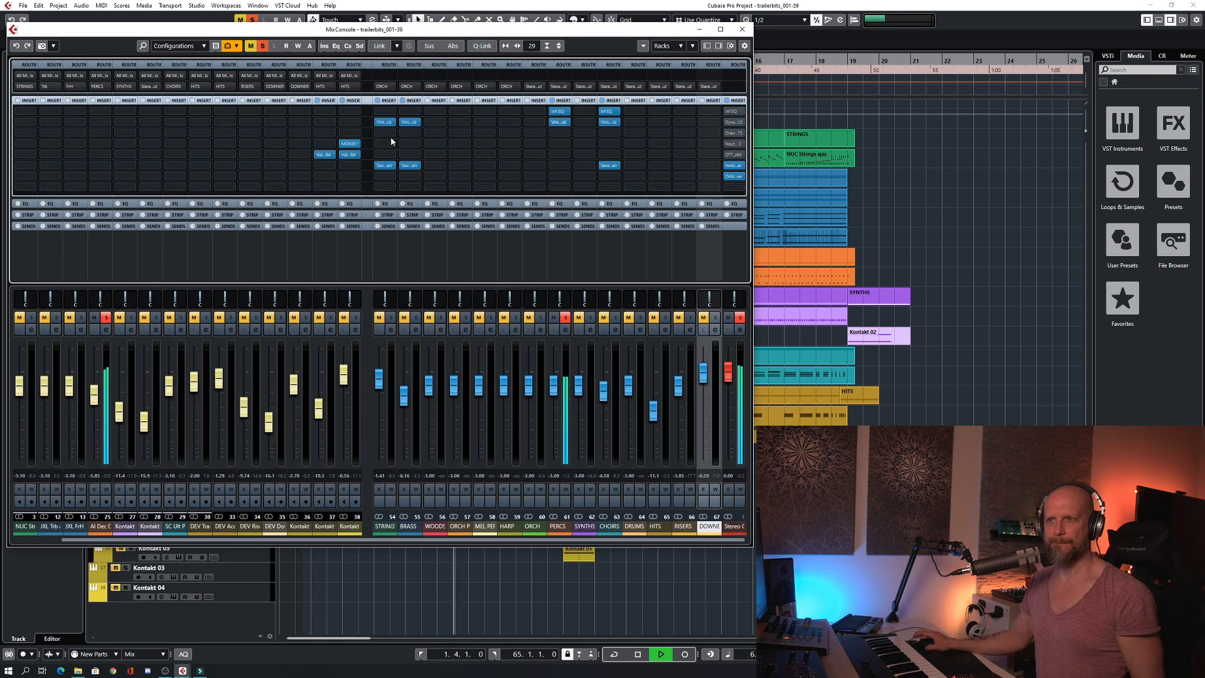
{"action": "key", "text": "space"}
Solo the CHOIRS group in place of PERCS and play from the beginning with its Infinity EQ insert open
{"action": "left_click", "coordinate": [565, 318]}
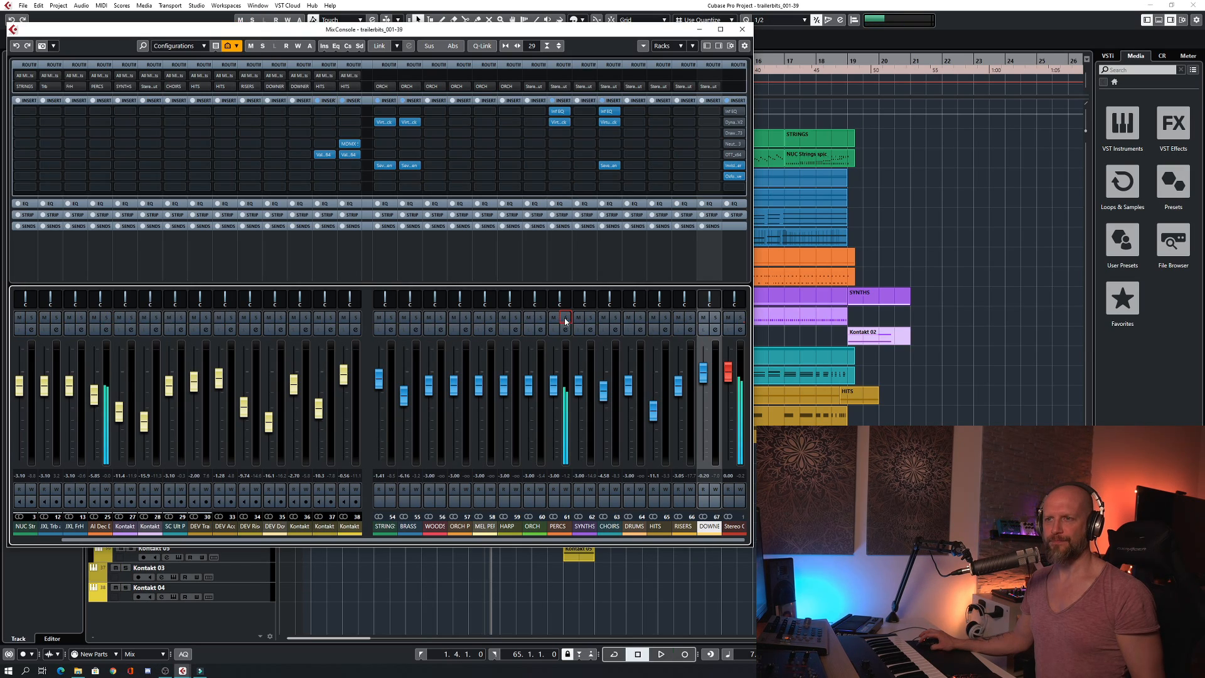
{"action": "left_click", "coordinate": [617, 318]}
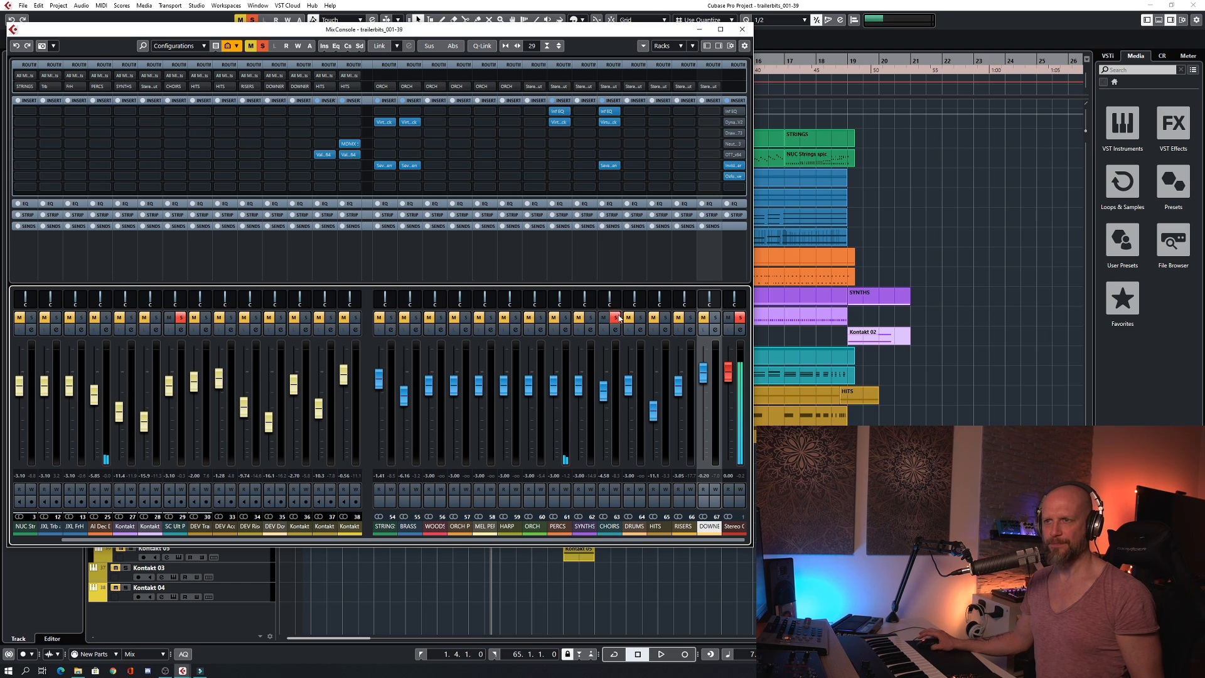
{"action": "key", "text": "space"}
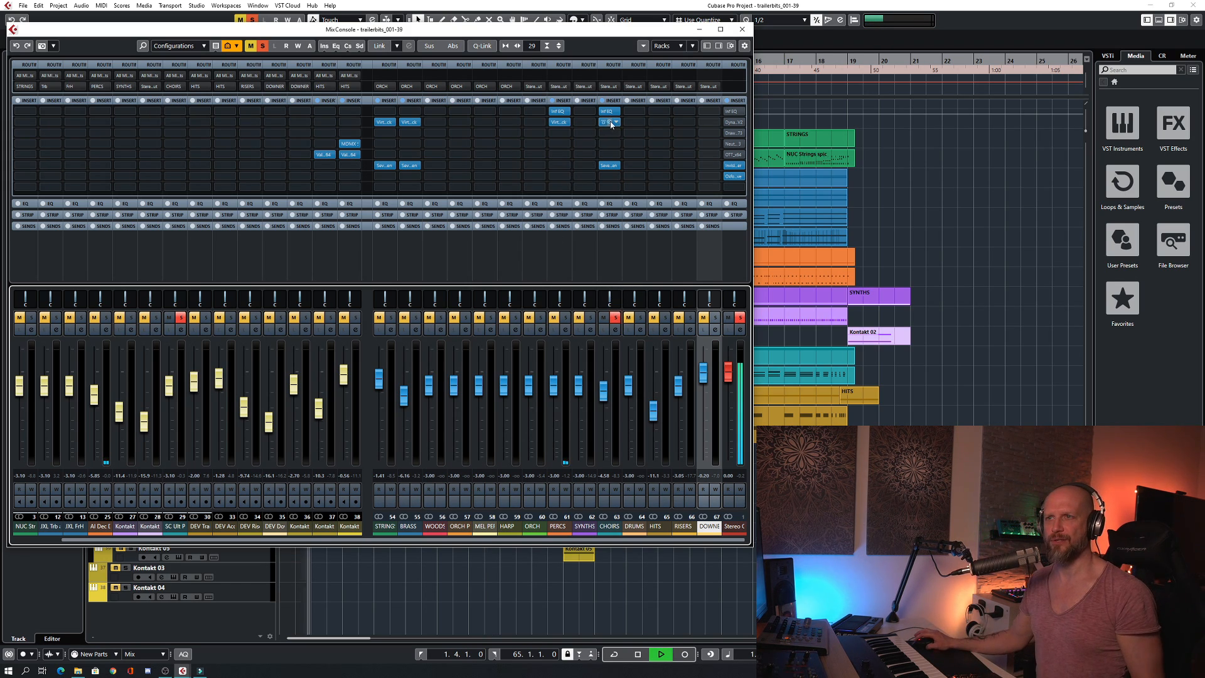
{"action": "left_click", "coordinate": [609, 112]}
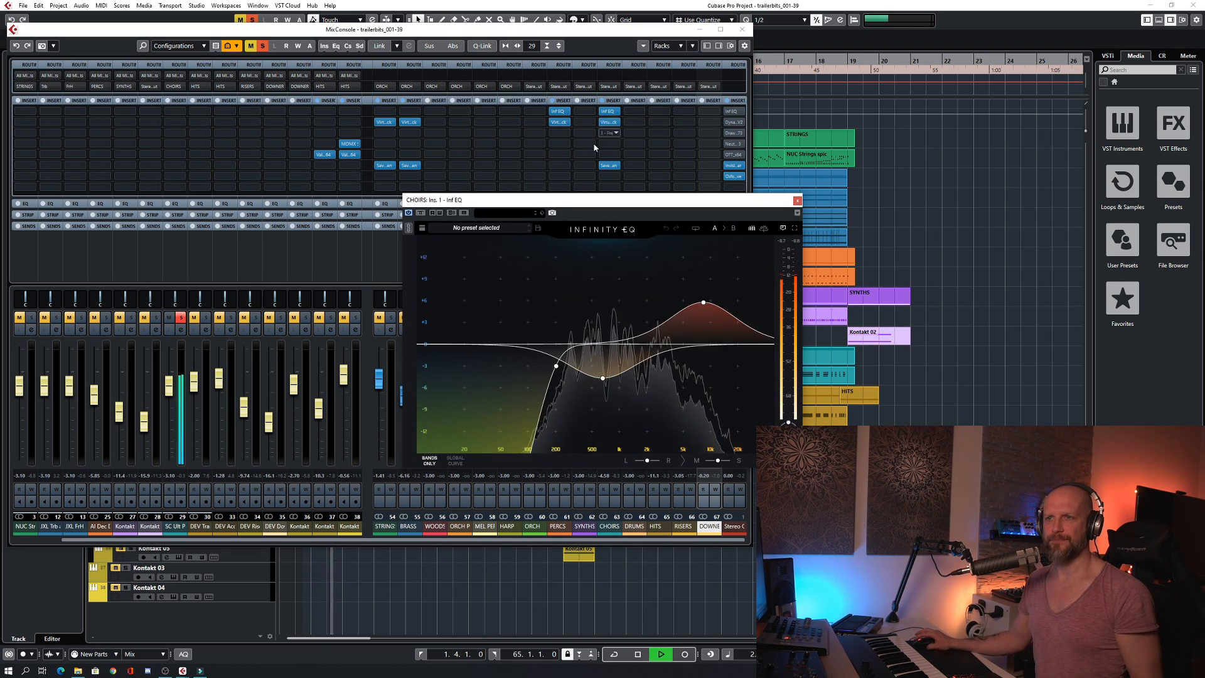
{"action": "left_click_drag", "start_coordinate": [581, 201], "coordinate": [264, 98]}
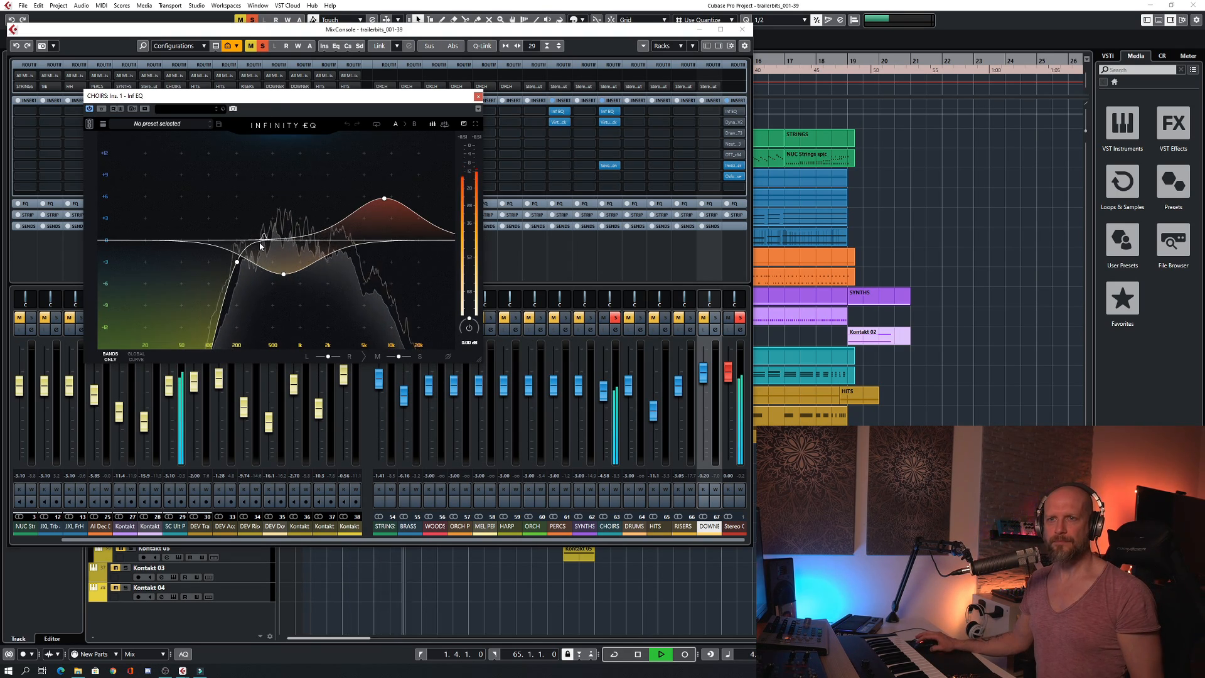
Examine the CHOIRS Infinity EQ's low-cut, midrange dip and high boost bands, playing the choirs with the EQ active and bypassed
{"action": "key", "text": "space"}
{"action": "mouse_move", "coordinate": [236, 265]}
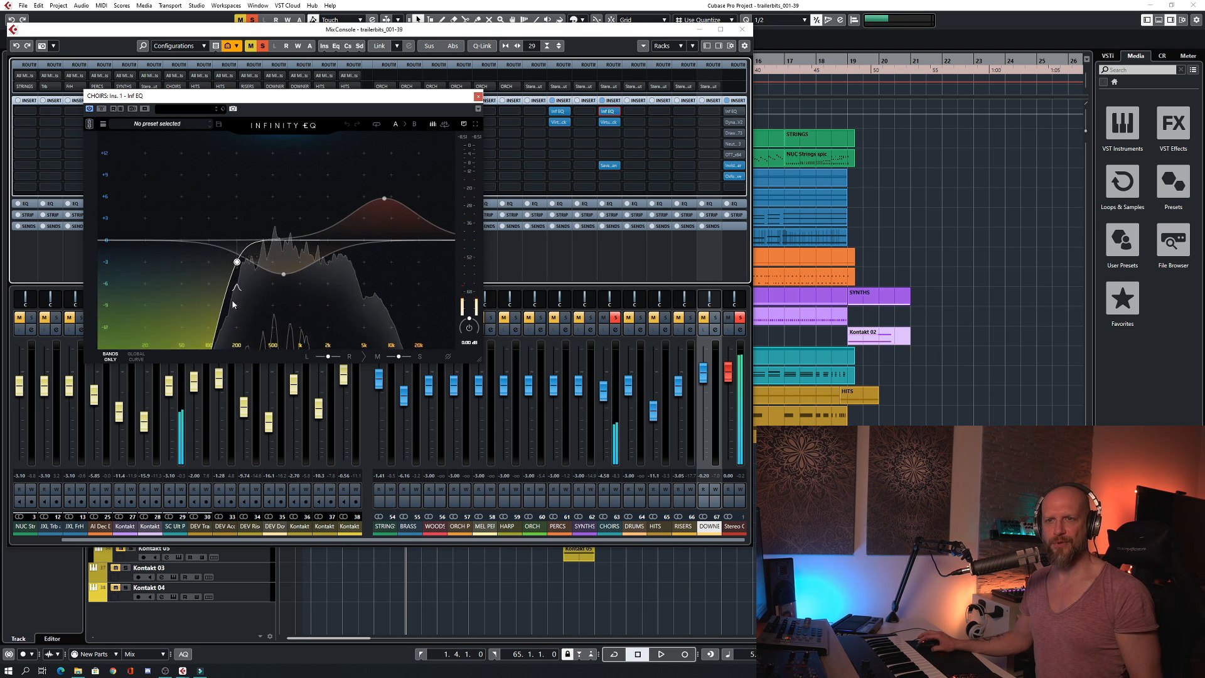
{"action": "key", "text": "space"}
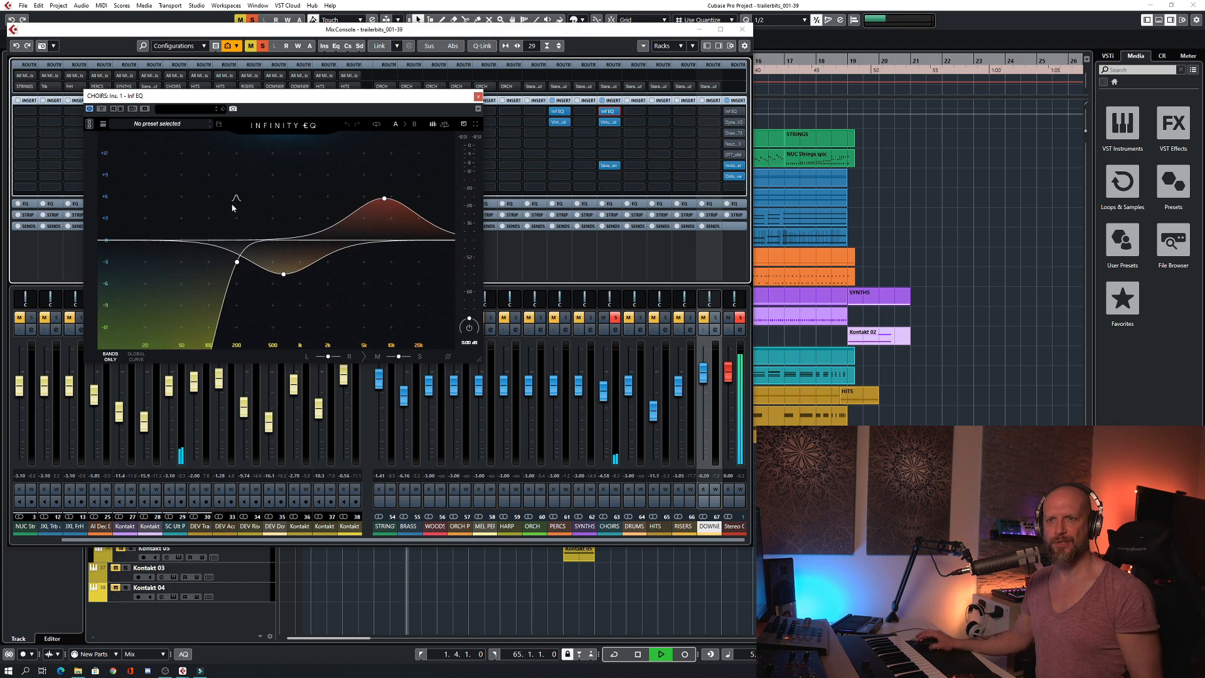
{"action": "mouse_move", "coordinate": [284, 275]}
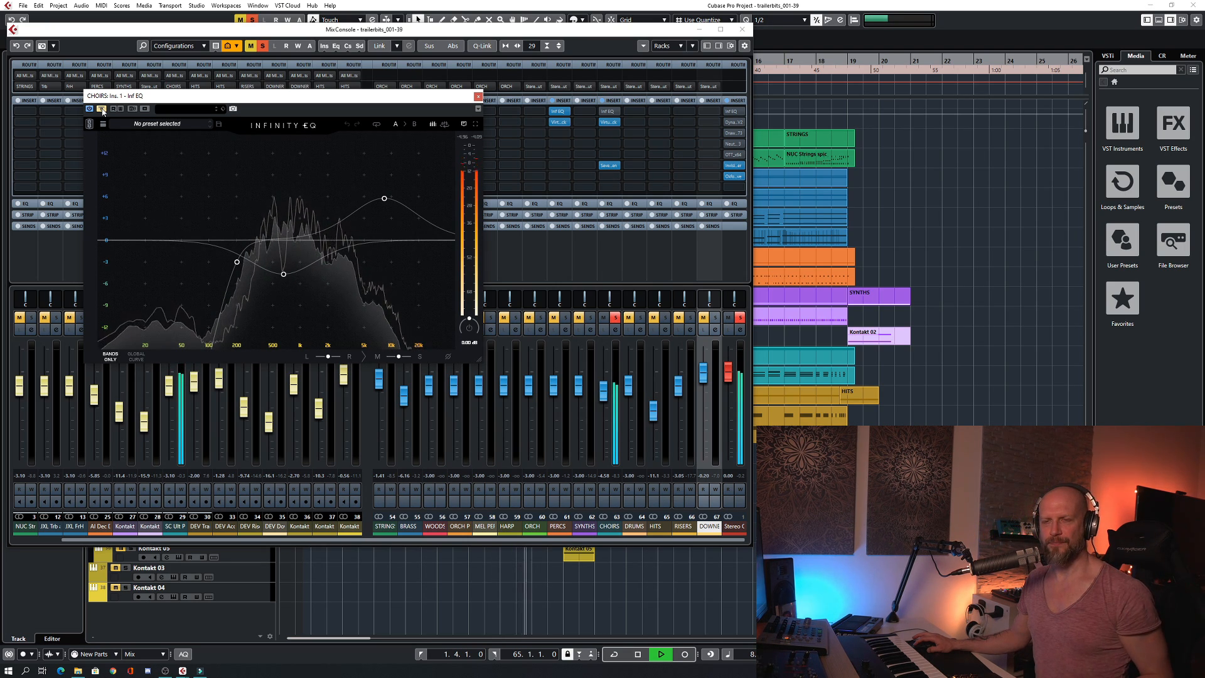
{"action": "key", "text": "space"}
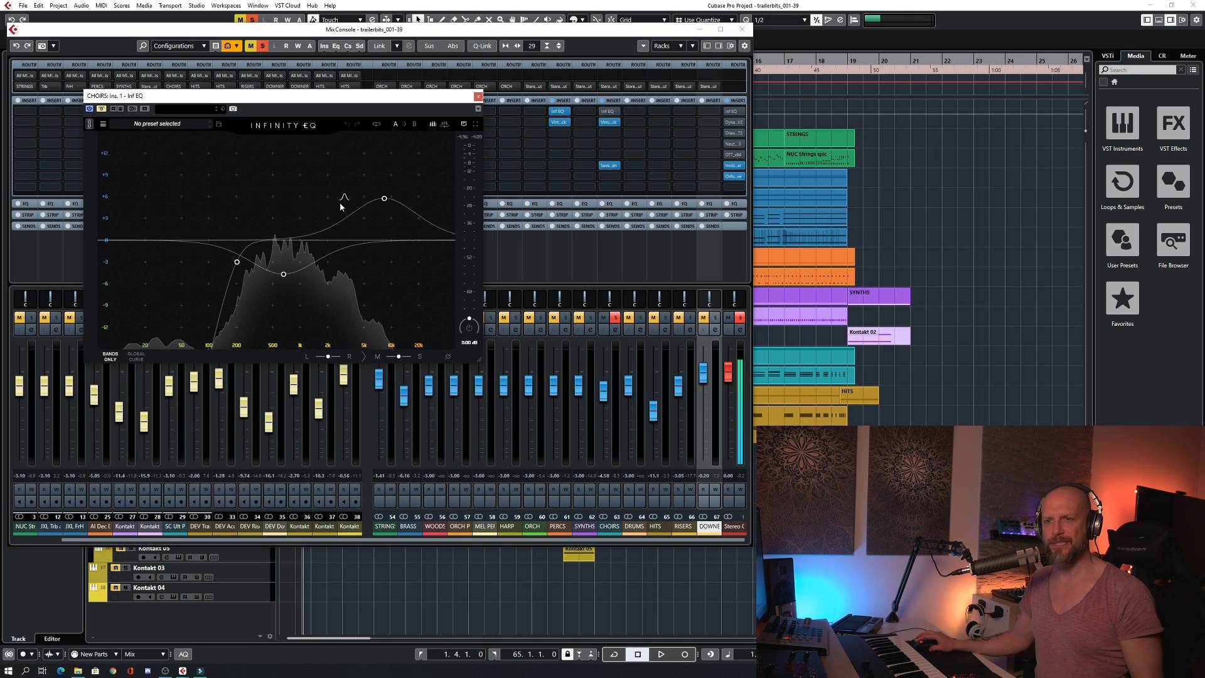
{"action": "key", "text": "space"}
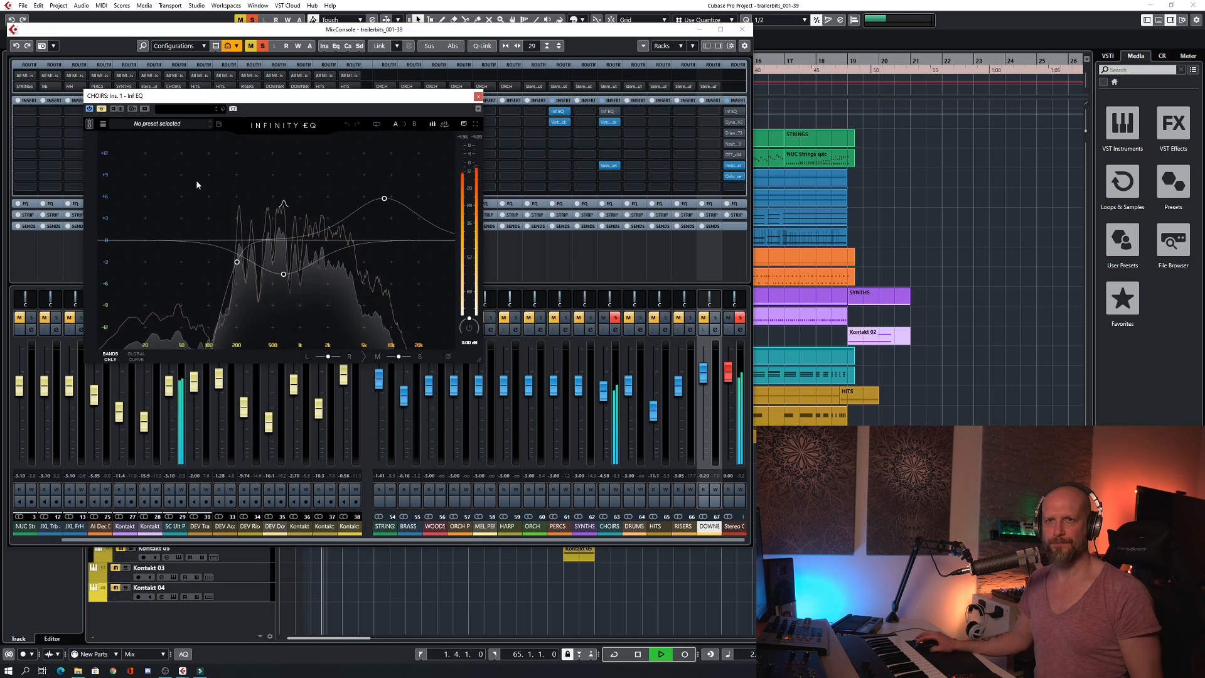
{"action": "key", "text": "space"}
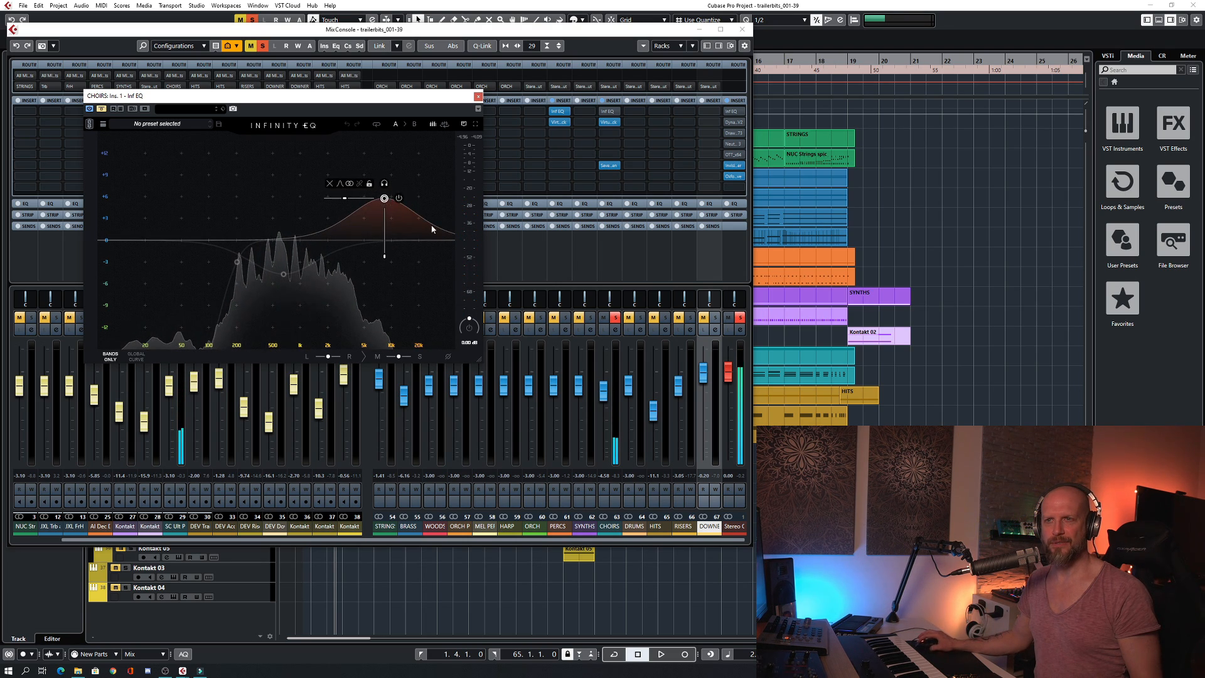
Play the choirs through the CHOIRS Infinity EQ once more, closing the EQ and stopping playback
{"action": "key", "text": "space"}
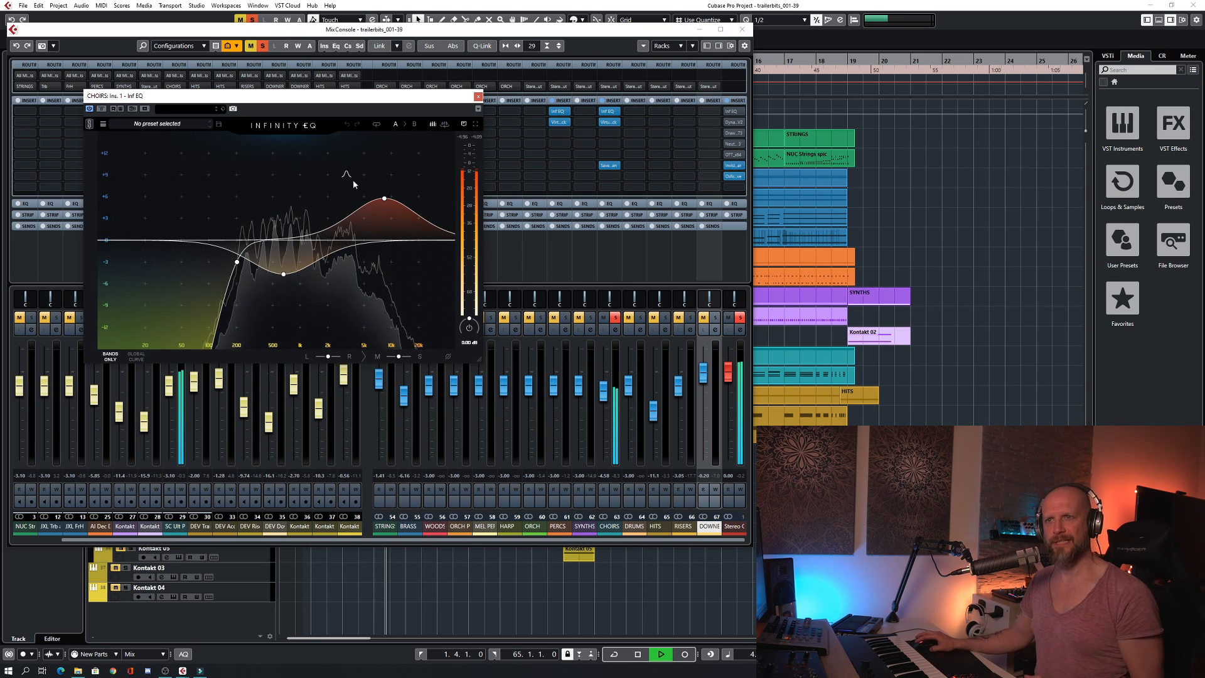
{"action": "left_click", "coordinate": [477, 97]}
{"action": "key", "text": "space"}
Open the Virtual Mix Rack on CHOIRS, play the choirs through its FG-401 compressor, and close the rack
{"action": "left_click", "coordinate": [608, 123]}
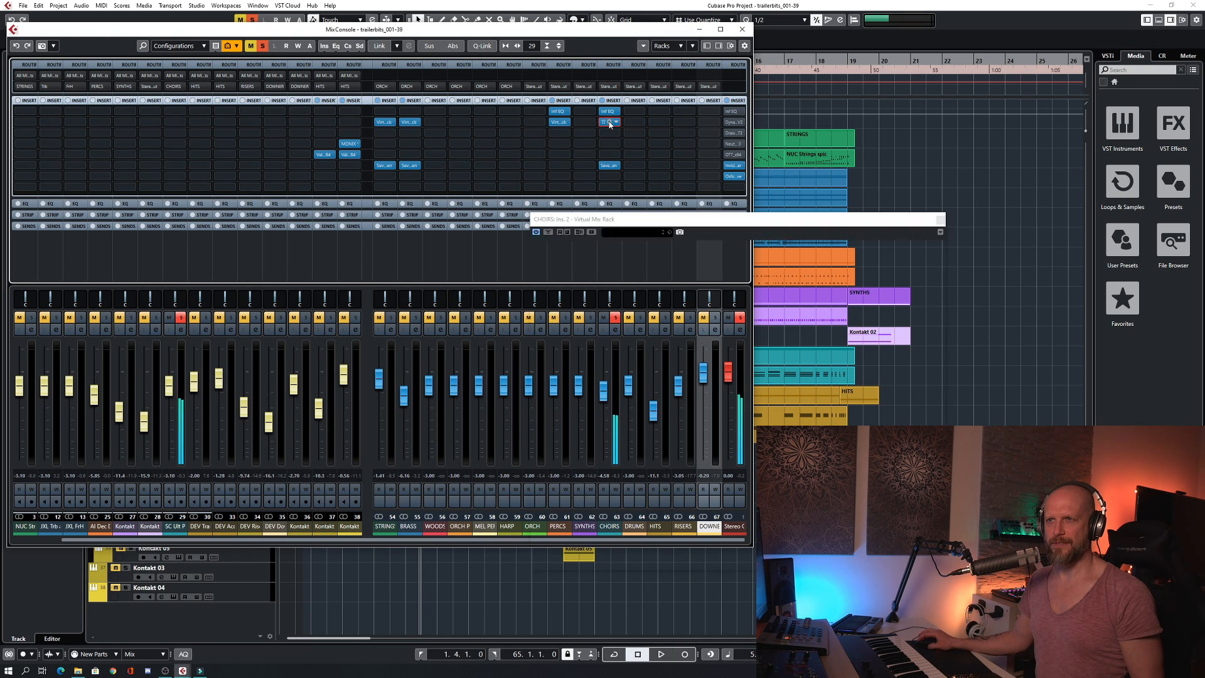
{"action": "left_click_drag", "start_coordinate": [673, 217], "coordinate": [209, 94]}
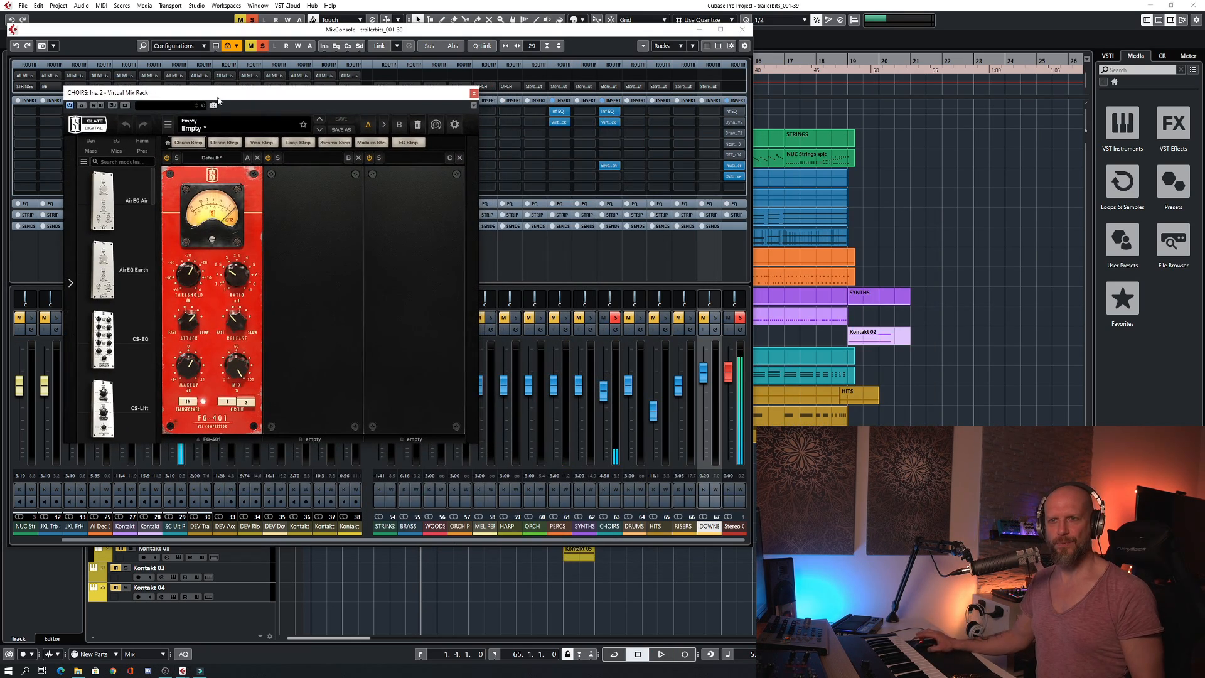
{"action": "key", "text": "space"}
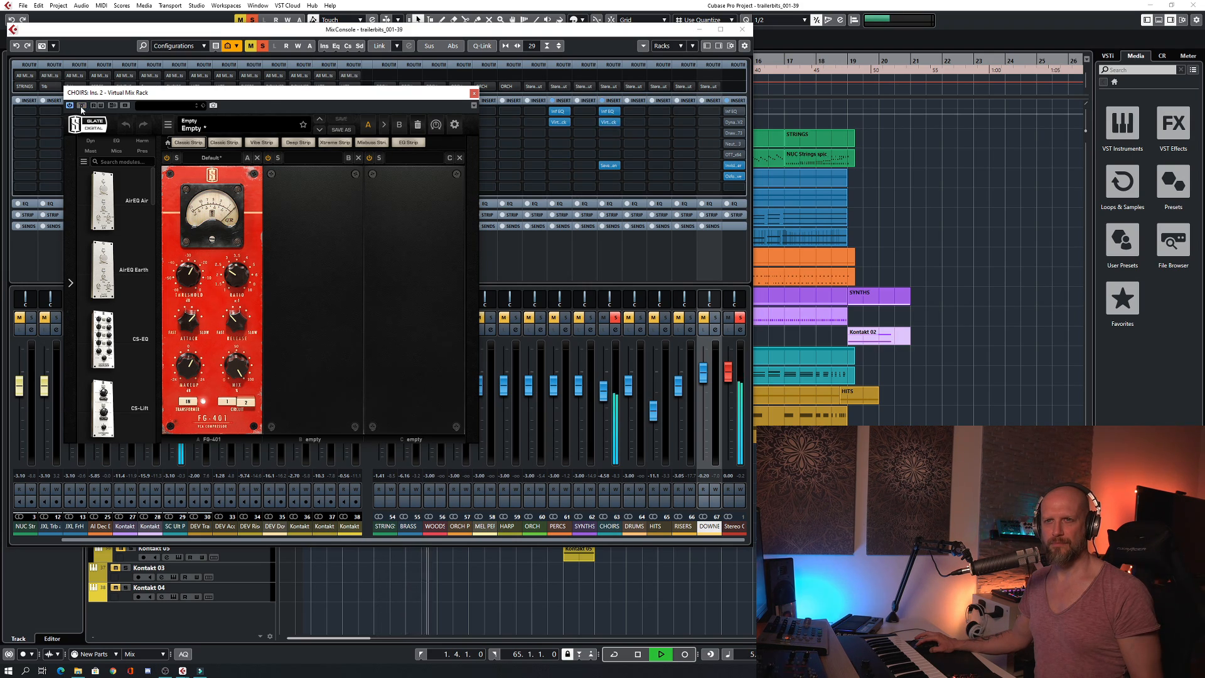
{"action": "key", "text": "space"}
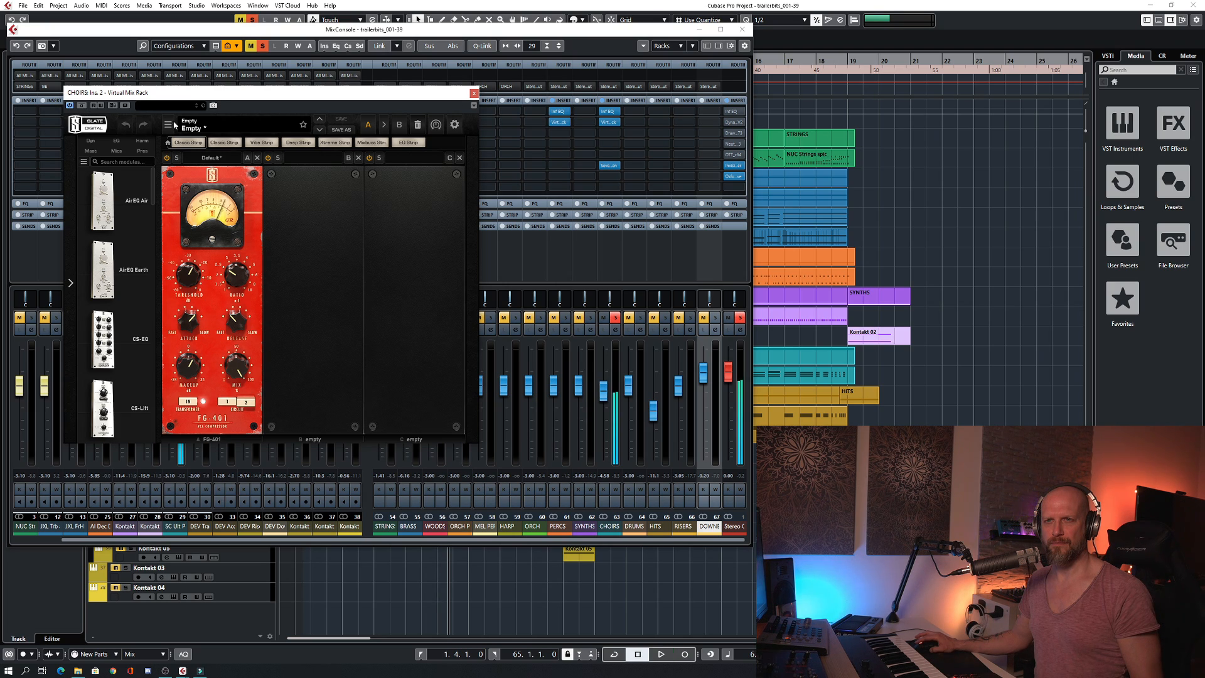
{"action": "left_click", "coordinate": [473, 93]}
Open the Seventh Heaven reverb on CHOIRS and play the choirs, comparing the West Church preset active and bypassed
{"action": "left_click", "coordinate": [608, 165]}
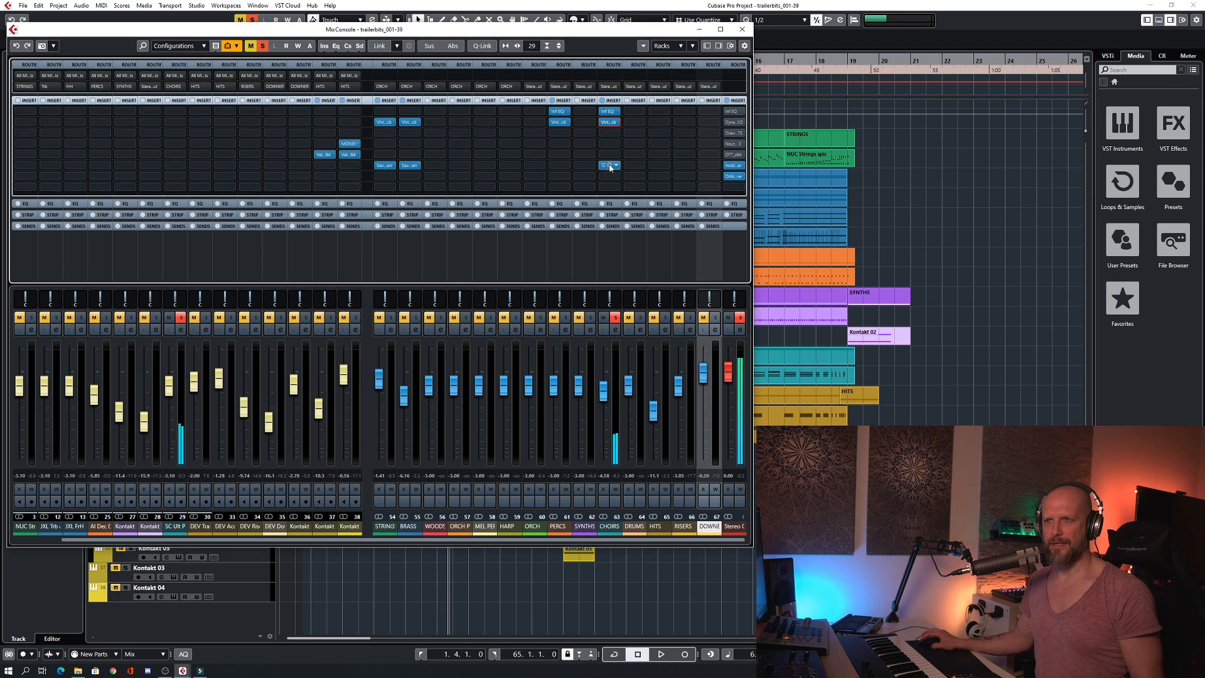
{"action": "left_click_drag", "start_coordinate": [585, 244], "coordinate": [176, 107]}
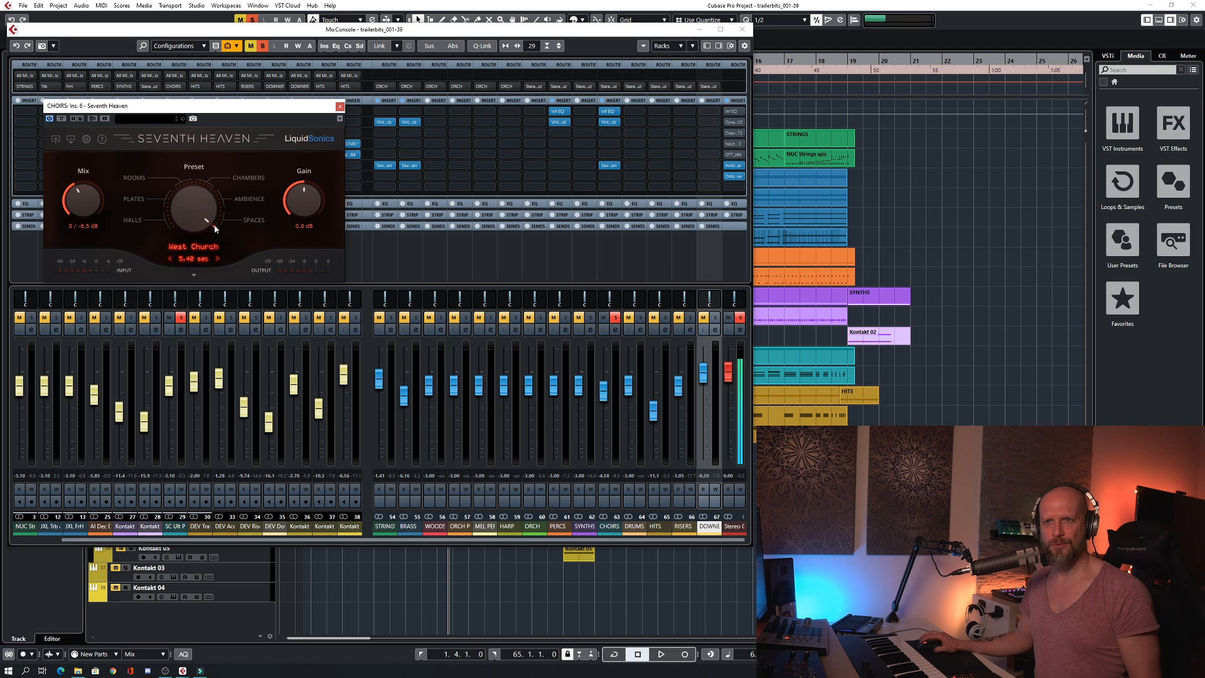
{"action": "key", "text": "space"}
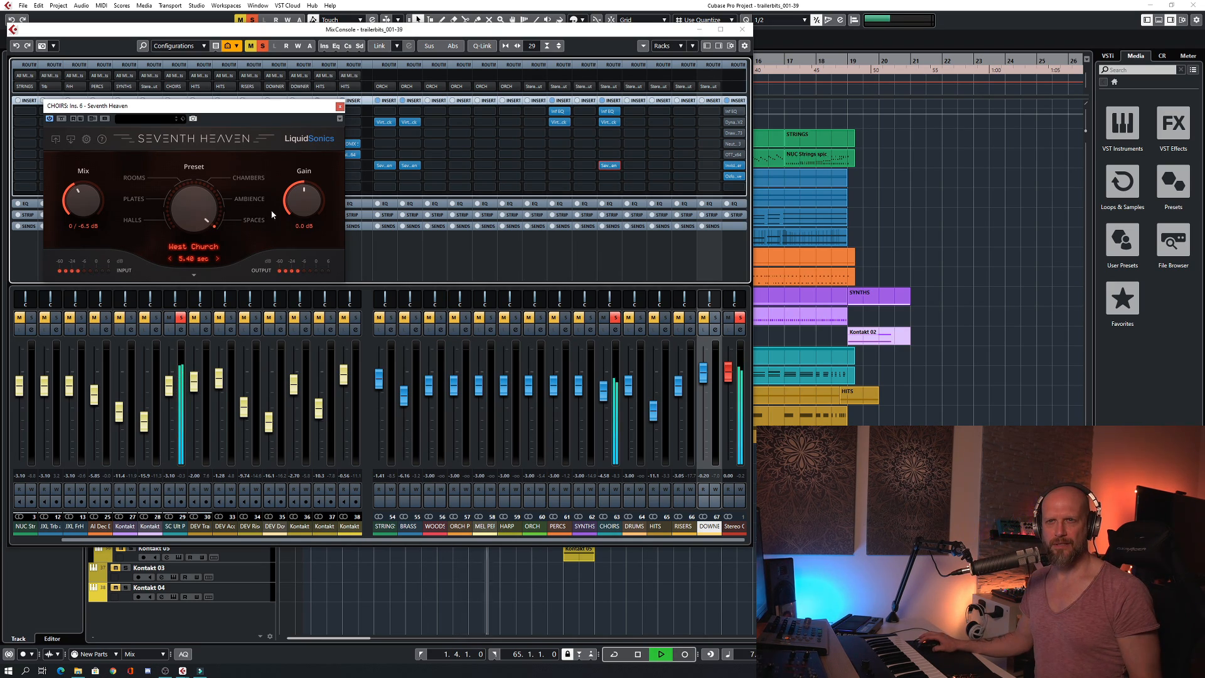
{"action": "left_click", "coordinate": [62, 120]}
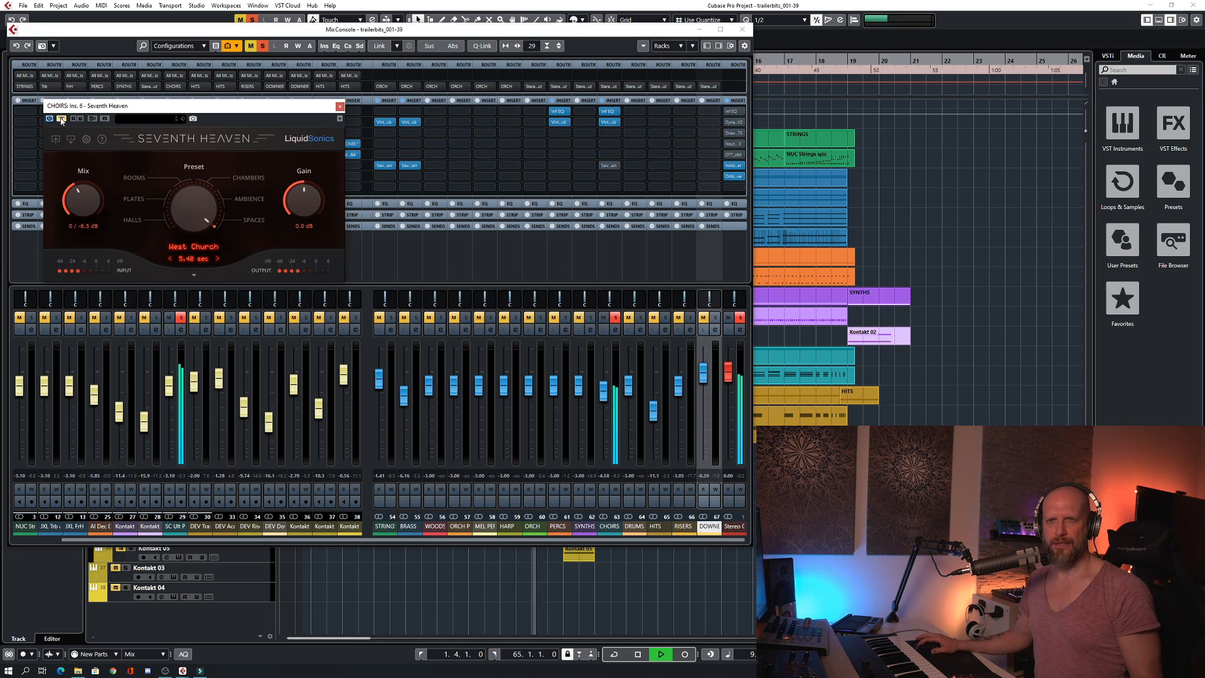
{"action": "left_click", "coordinate": [62, 119]}
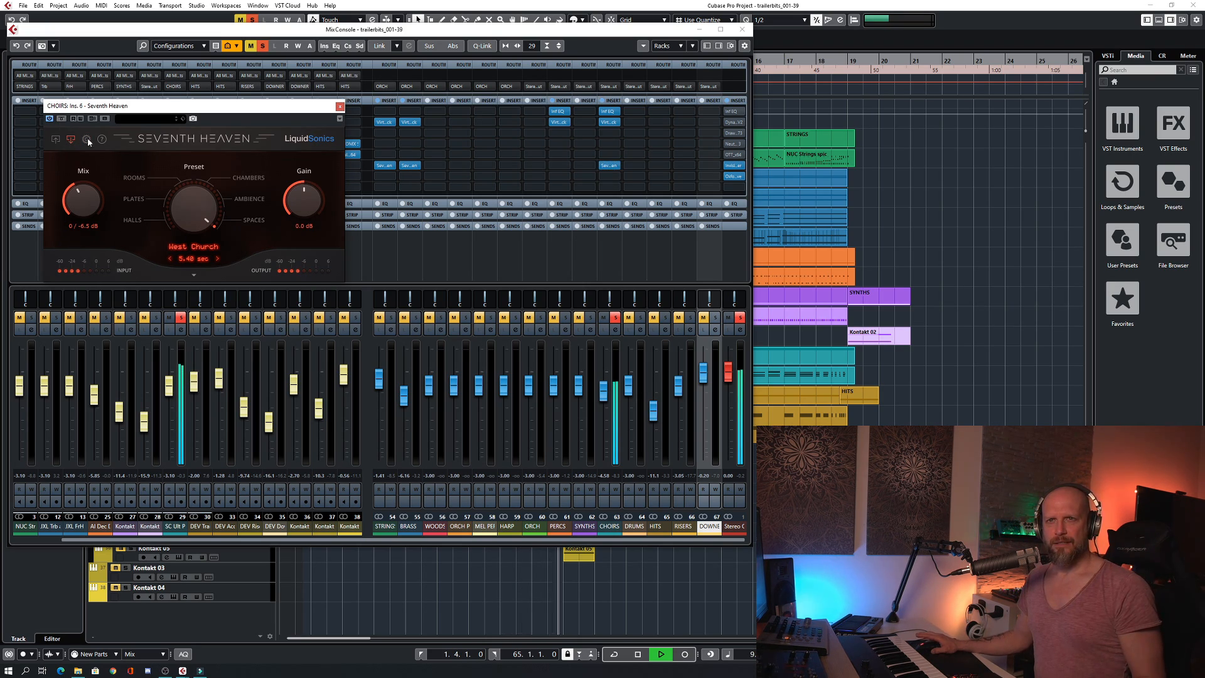
{"action": "key", "text": "space"}
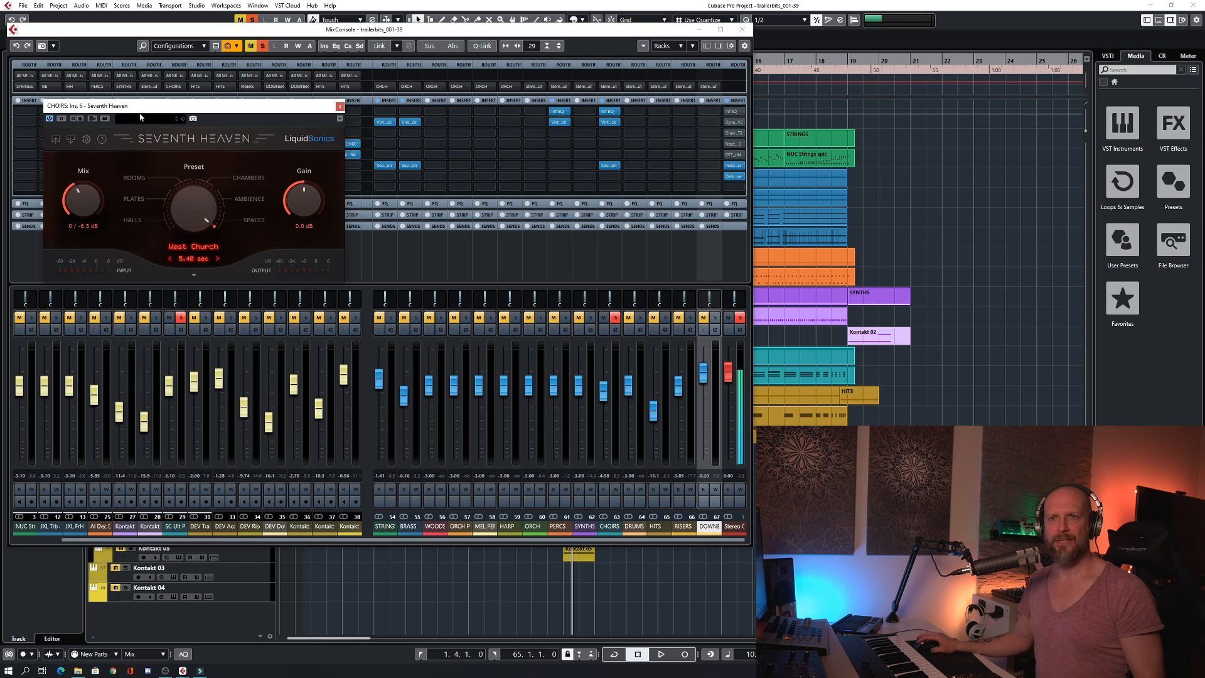
{"action": "key", "text": "space"}
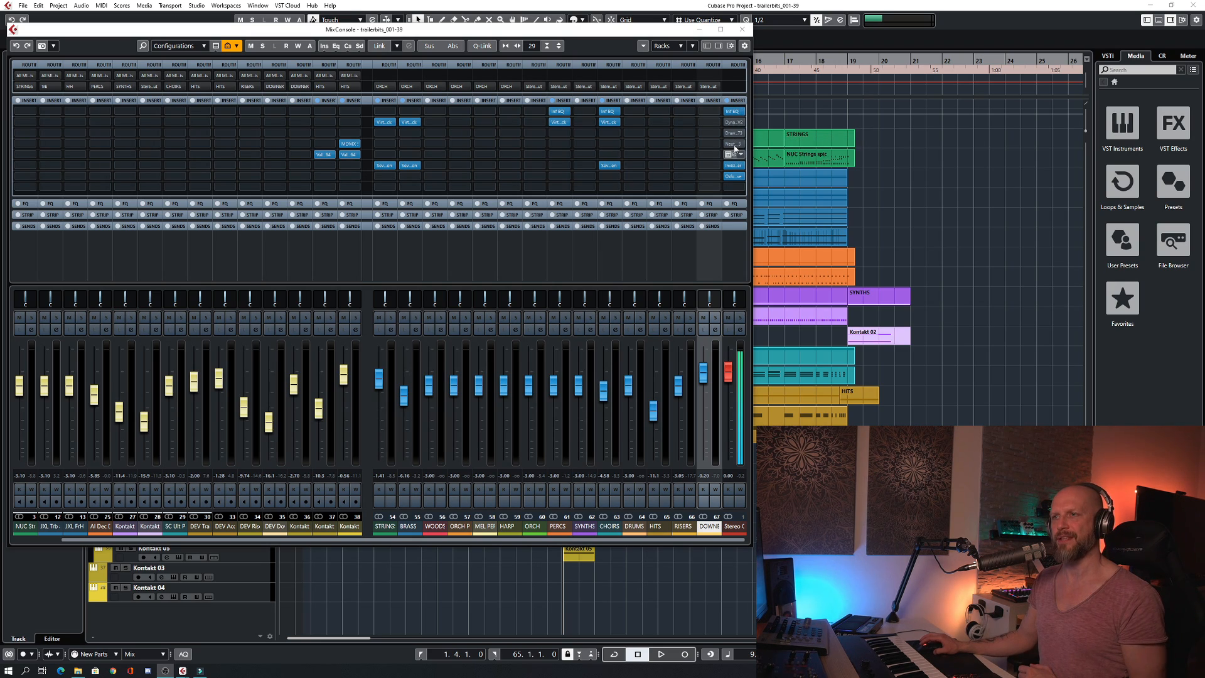
Examine the low-cut band of the Infinity EQ on Stereo Out and close the EQ
{"action": "left_click", "coordinate": [731, 111]}
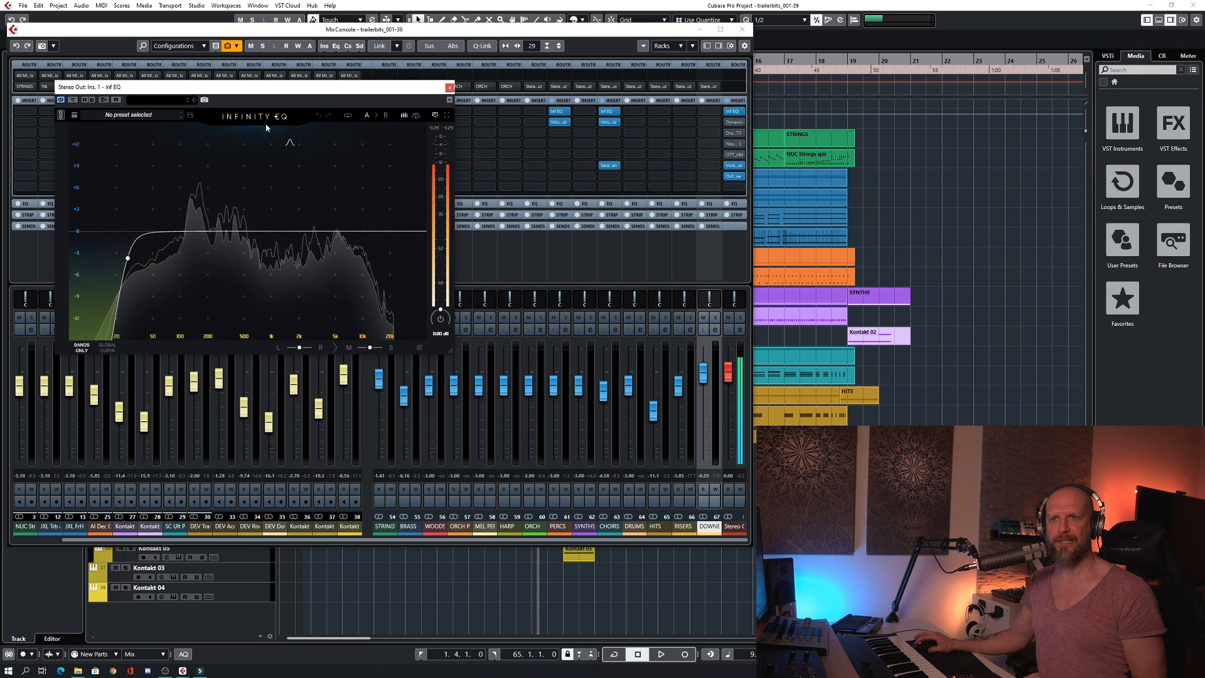
{"action": "mouse_move", "coordinate": [127, 259]}
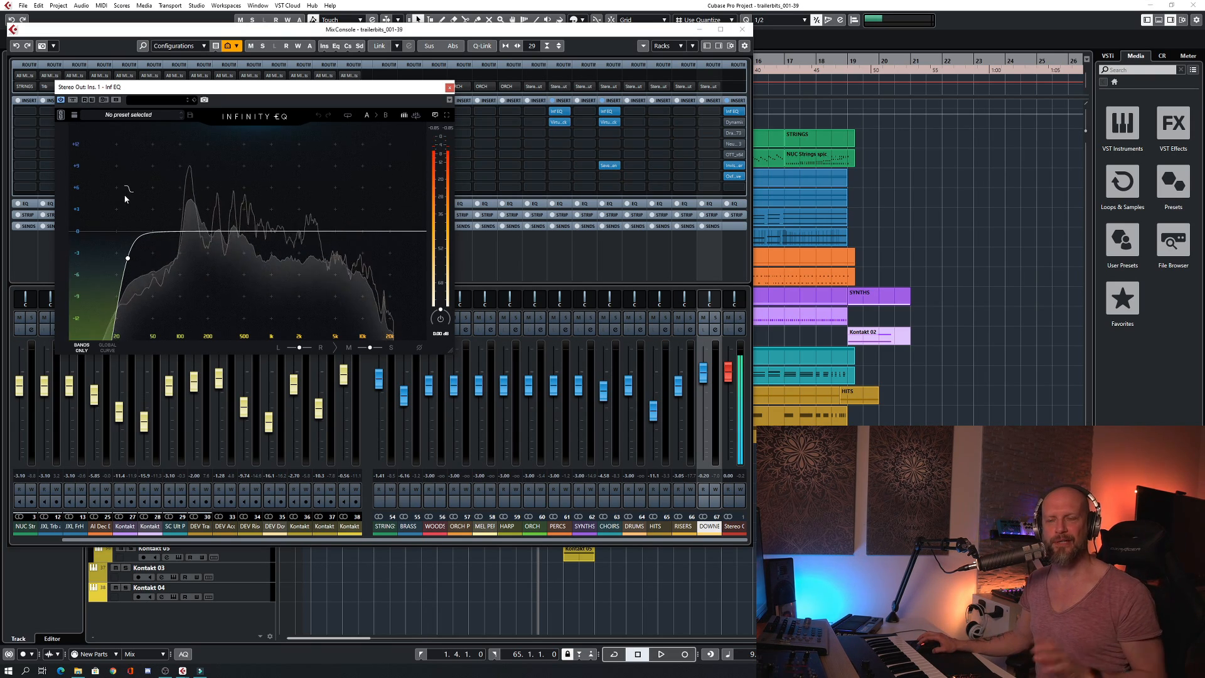
{"action": "left_click", "coordinate": [450, 88]}
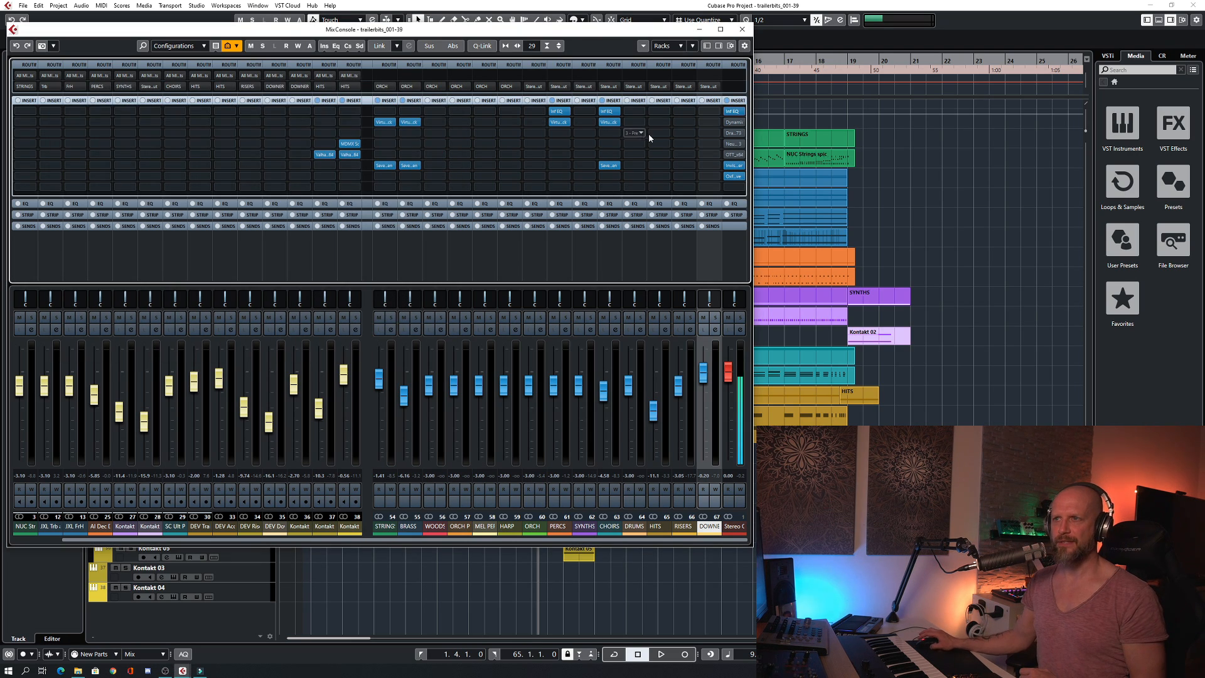
View the settings of the Dynamic Spectrum Mapper V2 and Drawmer S73 inserts on Stereo Out, closing each one
{"action": "left_click", "coordinate": [734, 122]}
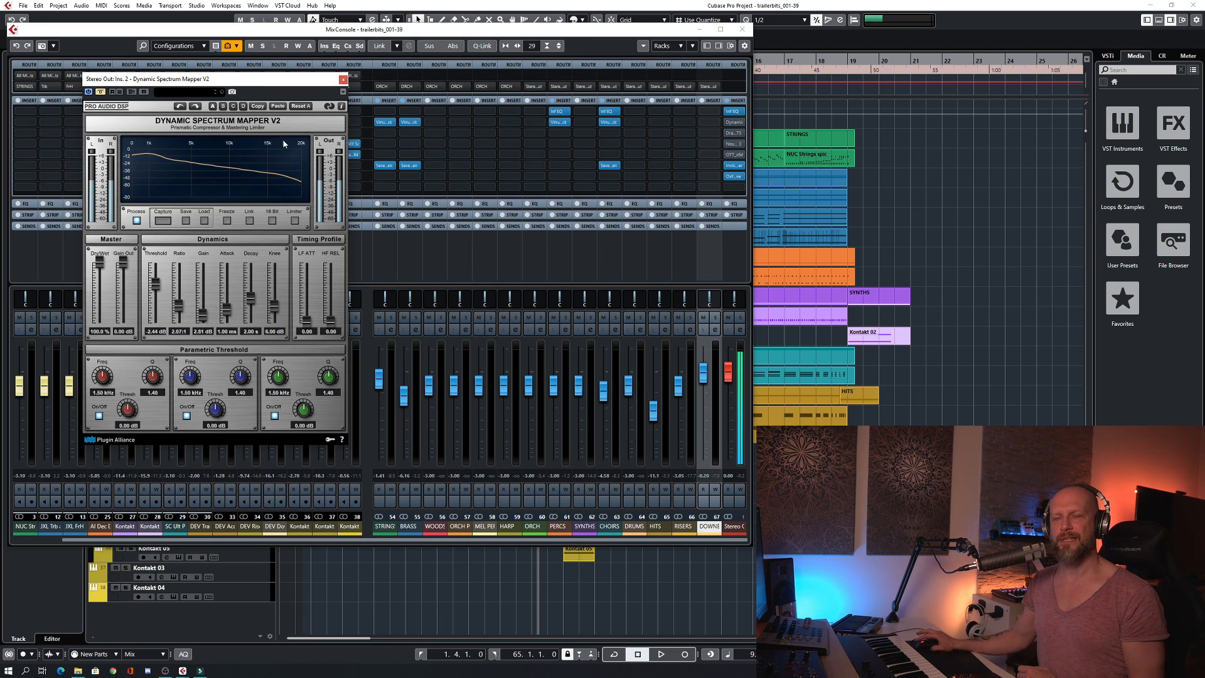
{"action": "left_click", "coordinate": [343, 80]}
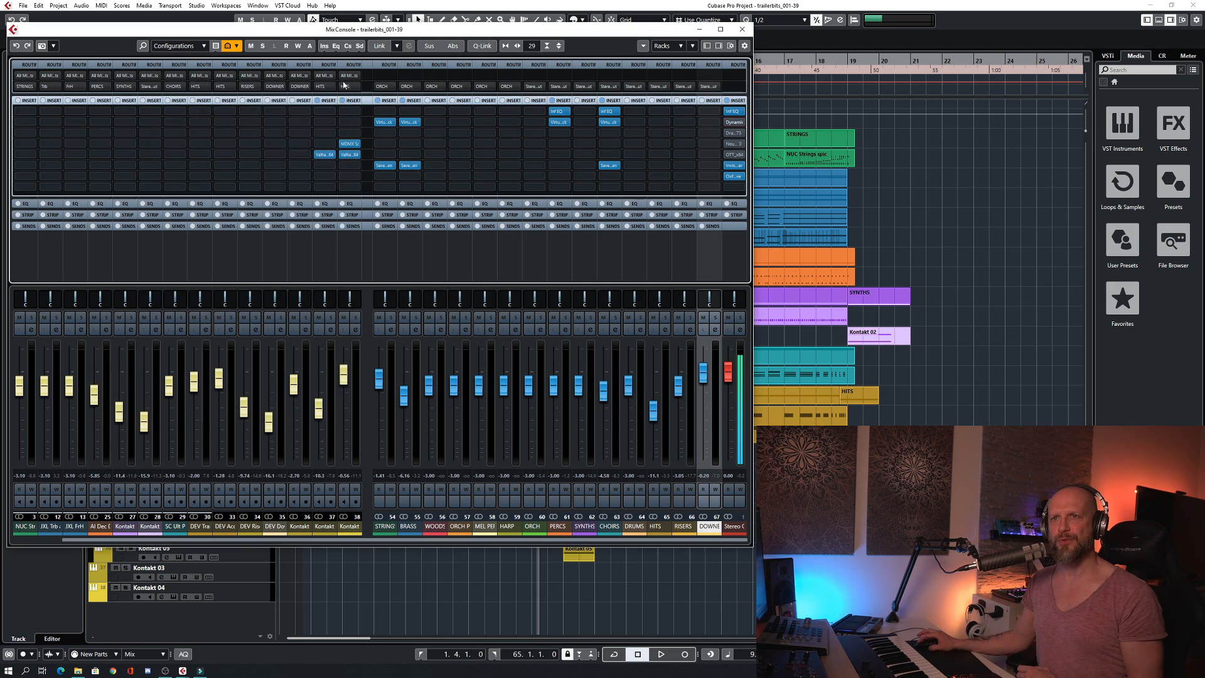
{"action": "left_click", "coordinate": [735, 133]}
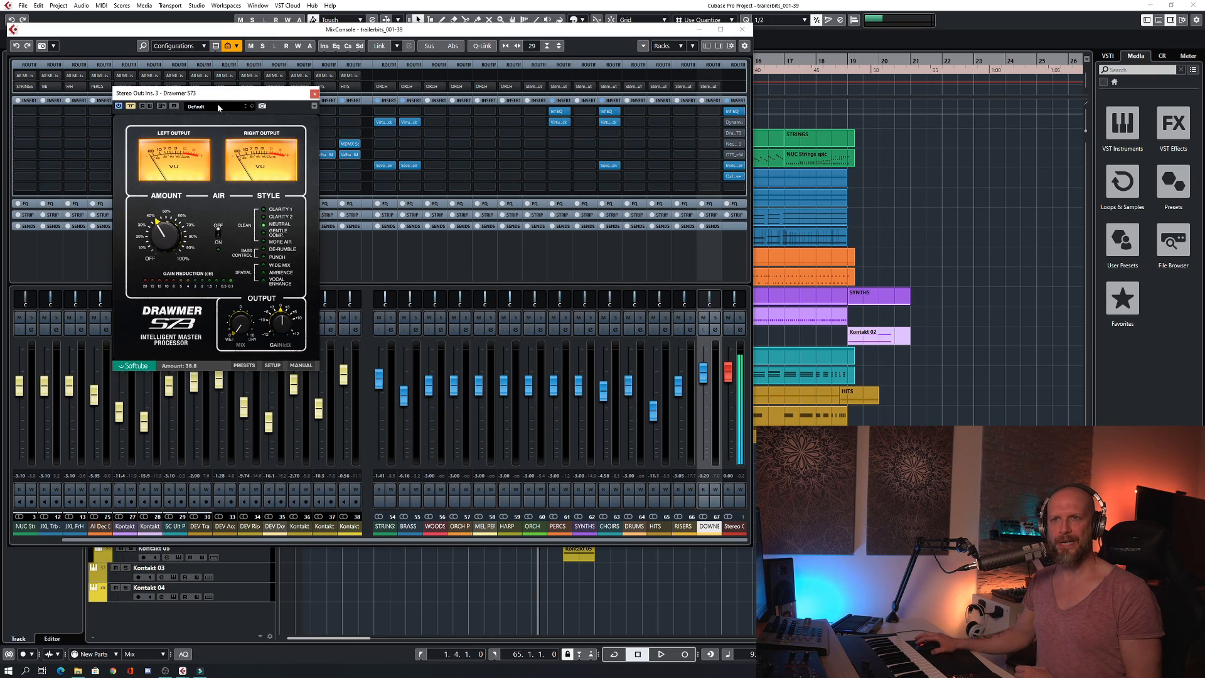
{"action": "left_click", "coordinate": [314, 94]}
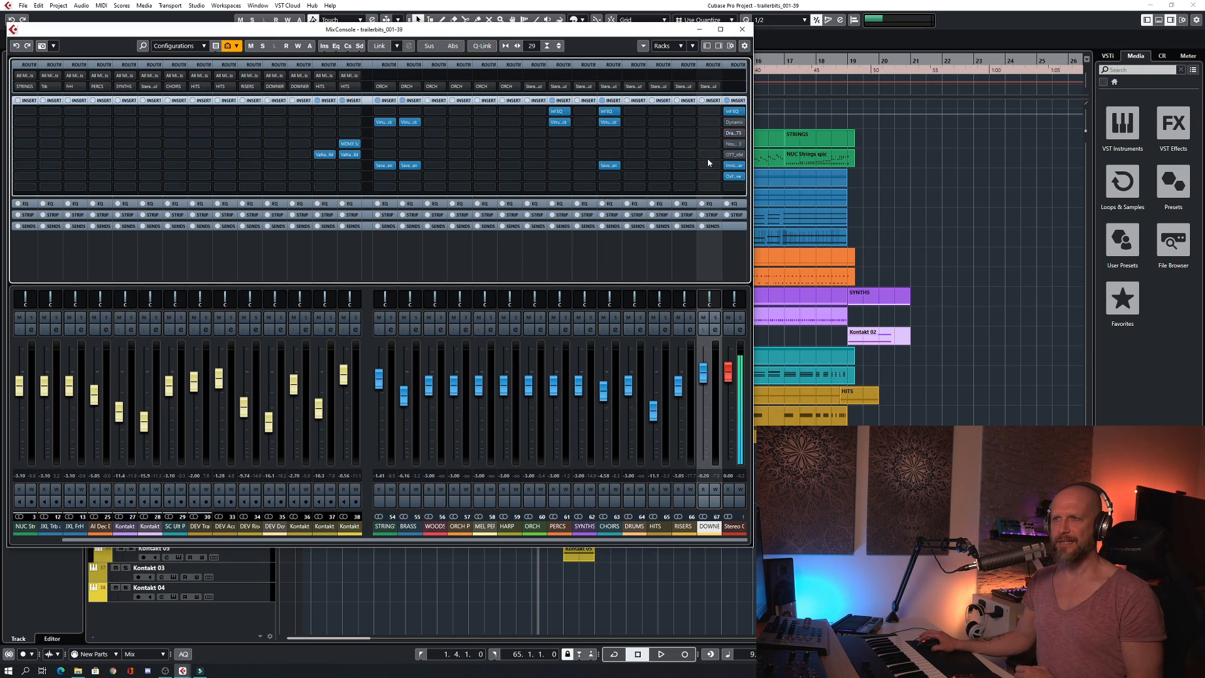
Open Neutron 3 on Stereo Out without its Preset Manager, inspect the Sculptor, Equalizer and compressor modules, and close it
{"action": "left_click", "coordinate": [730, 143]}
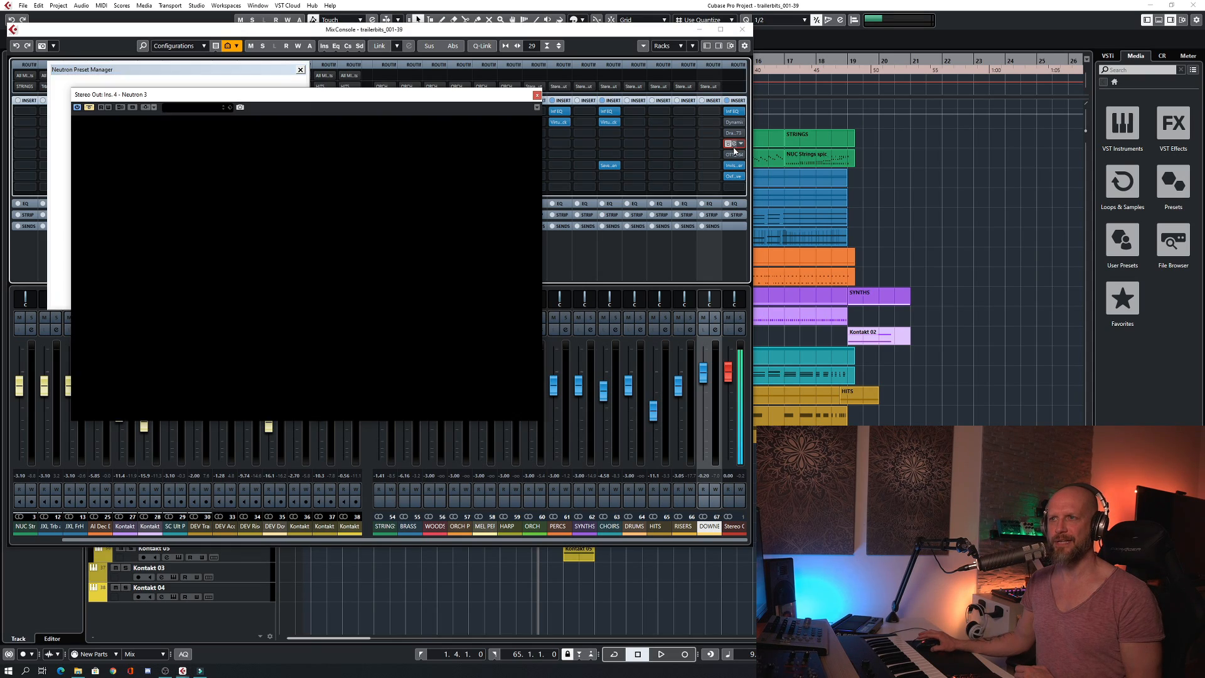
{"action": "mouse_move", "coordinate": [303, 102]}
{"action": "left_mouse_down"}
{"action": "mouse_move", "coordinate": [288, 103]}
{"action": "mouse_move", "coordinate": [298, 105]}
{"action": "left_mouse_up"}
{"action": "left_click", "coordinate": [301, 69]}
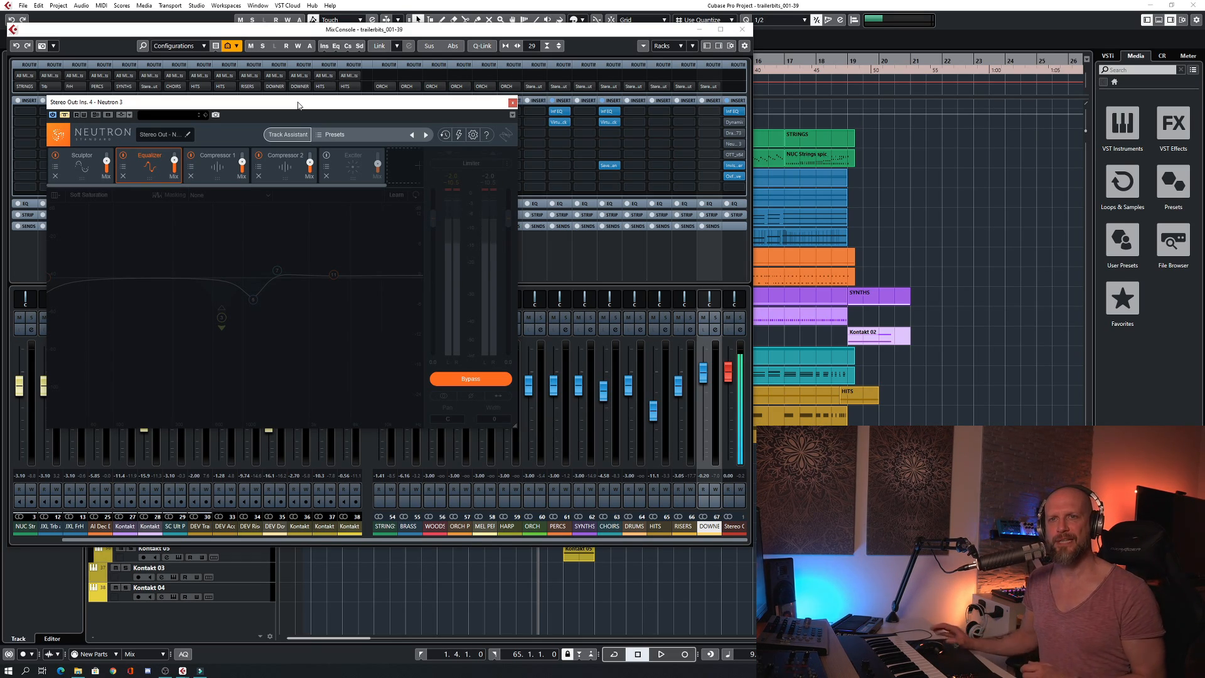
{"action": "mouse_move", "coordinate": [107, 160]}
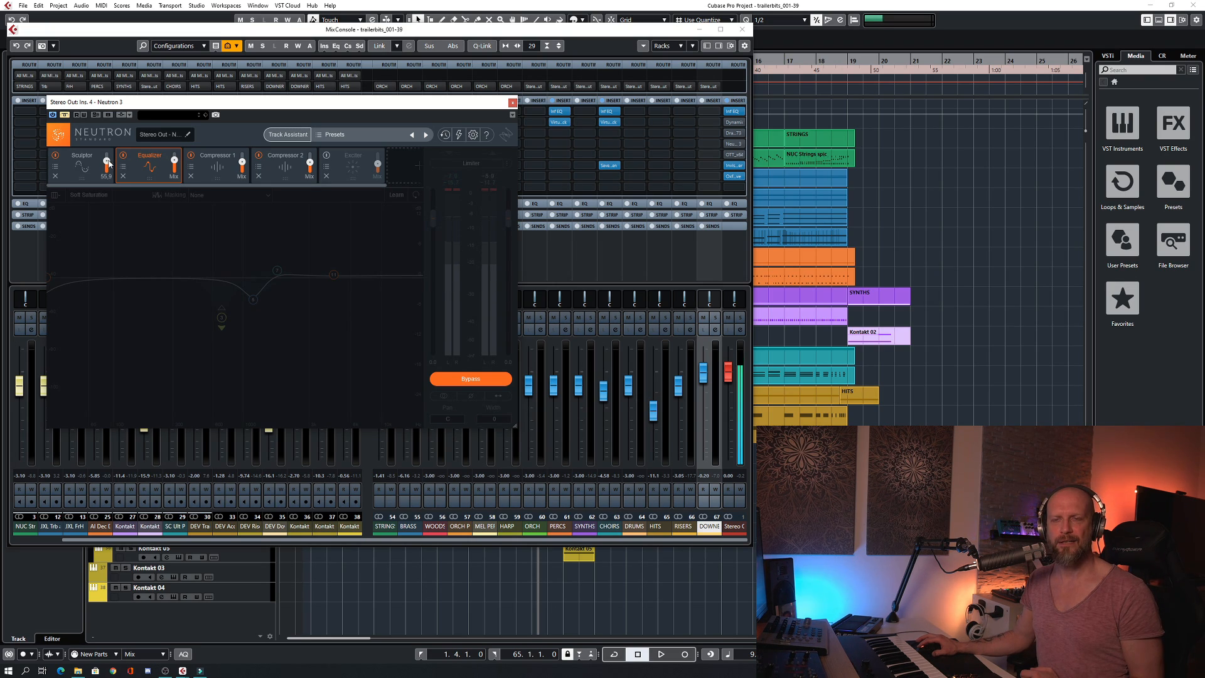
{"action": "mouse_move", "coordinate": [175, 161]}
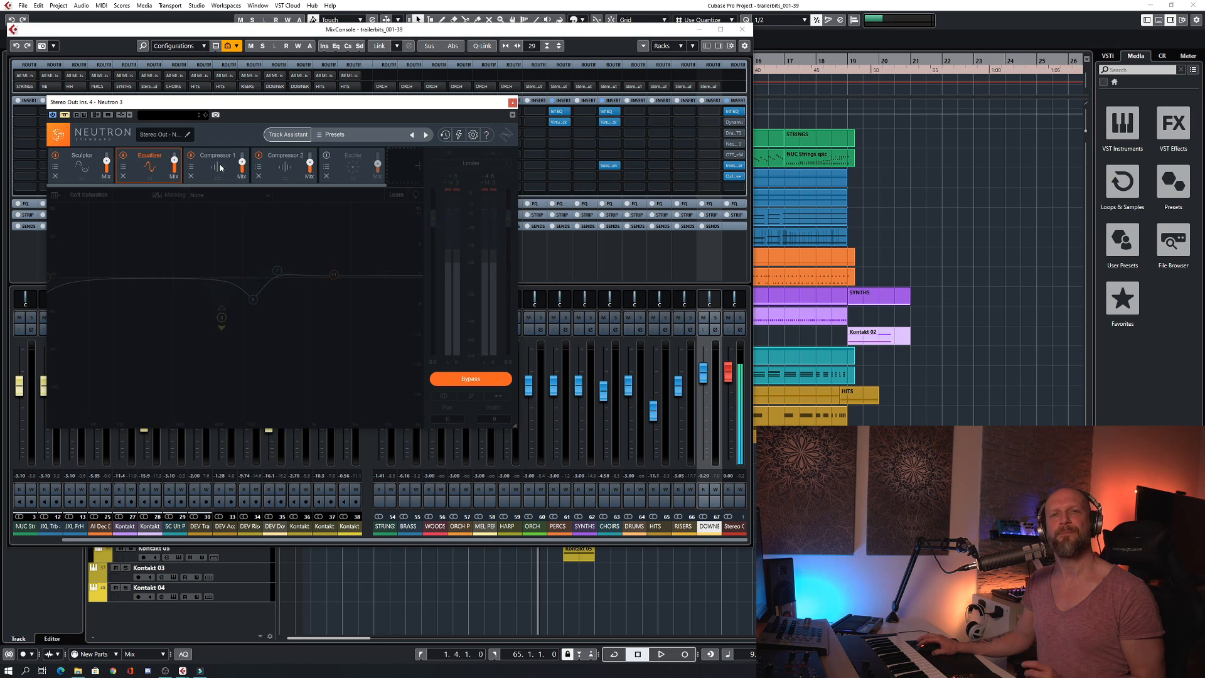
{"action": "left_click", "coordinate": [513, 101]}
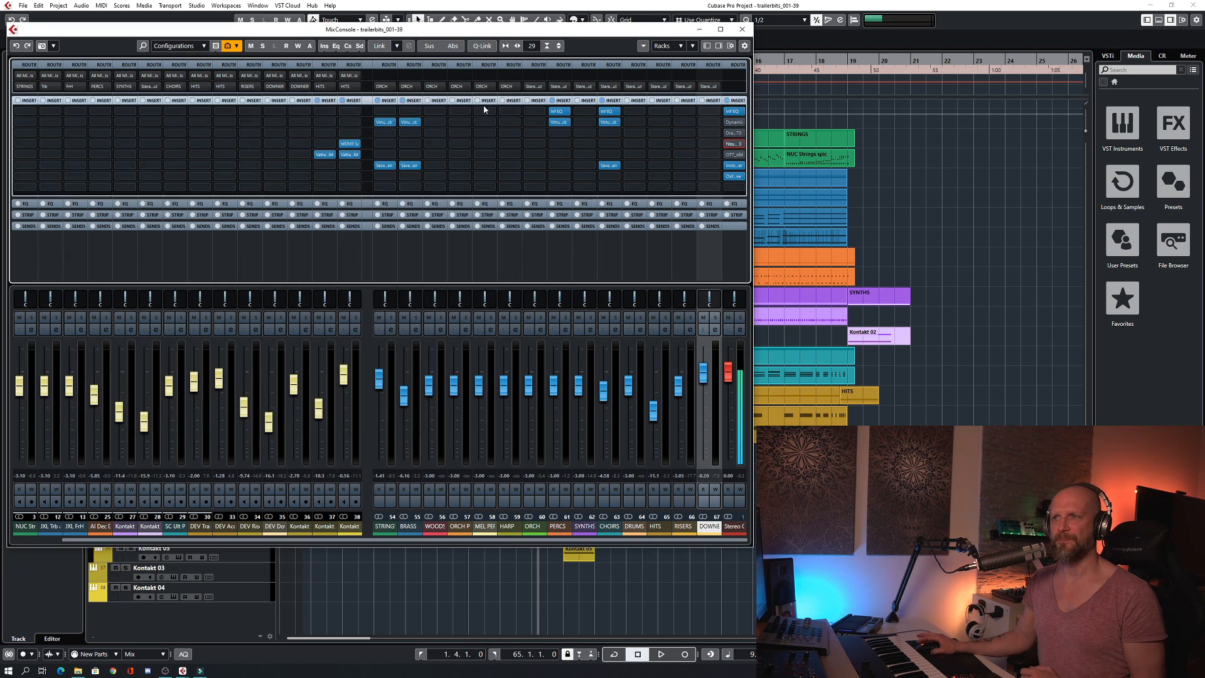
View the OTT multiband compressor on Stereo Out, close it, and open the Invisible Limiter insert
{"action": "left_click", "coordinate": [731, 160]}
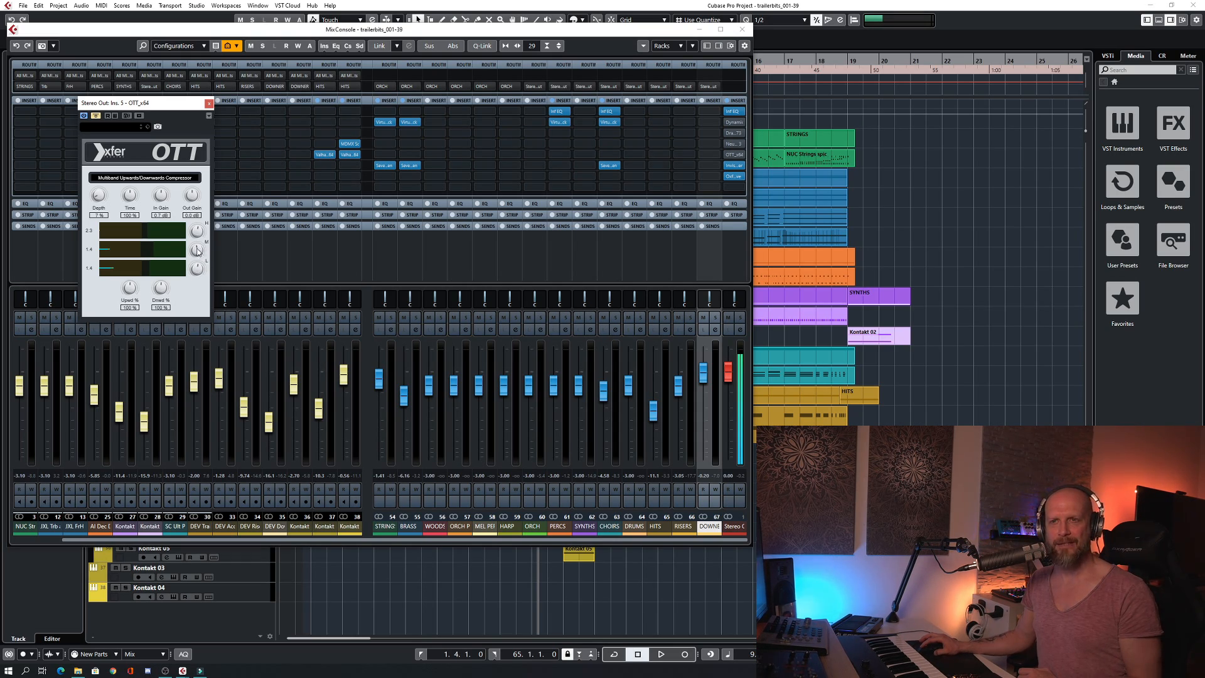
{"action": "left_click", "coordinate": [209, 103]}
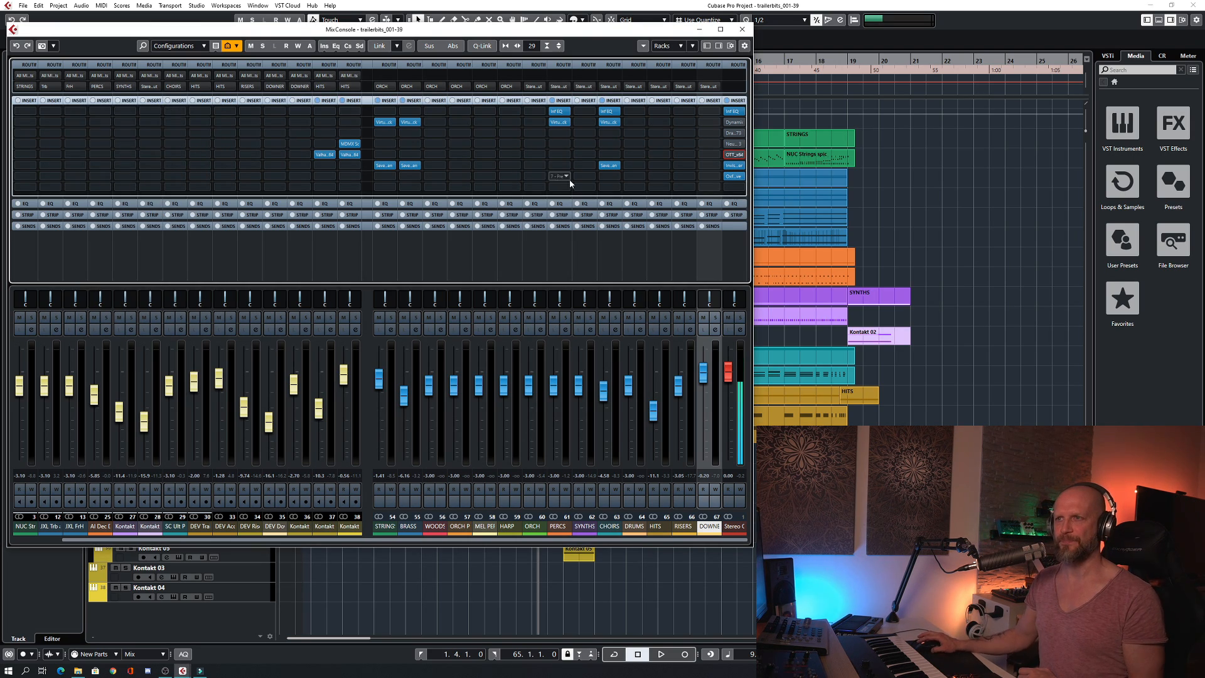
{"action": "left_click", "coordinate": [735, 166]}
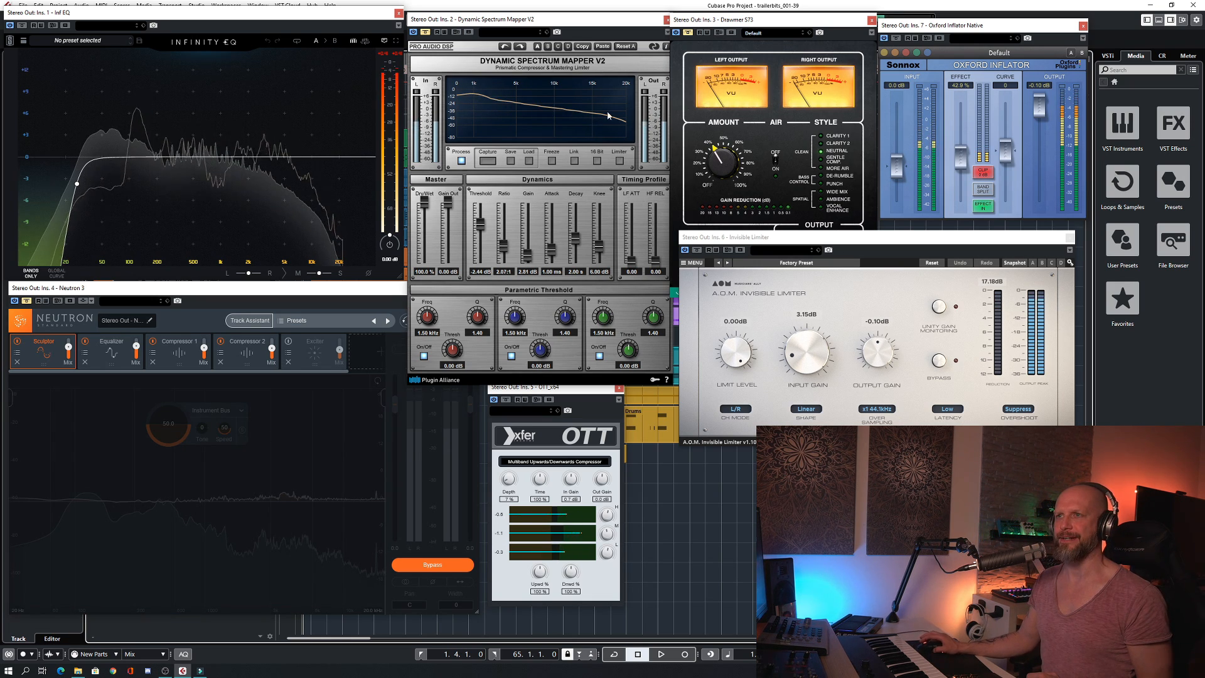
Bring the Stereo Out insert windows forward in chain order, from the Drawmer S73 through to the Oxford Inflator
{"action": "left_click", "coordinate": [775, 39]}
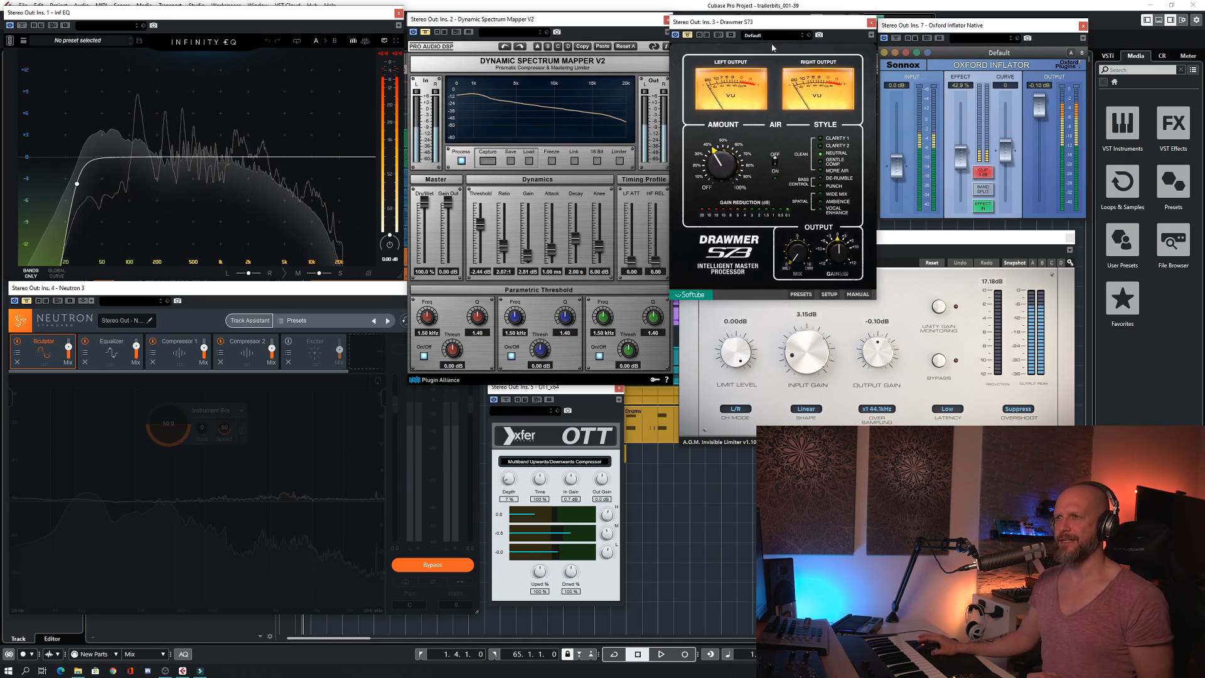
{"action": "left_click_drag", "start_coordinate": [207, 293], "coordinate": [209, 295]}
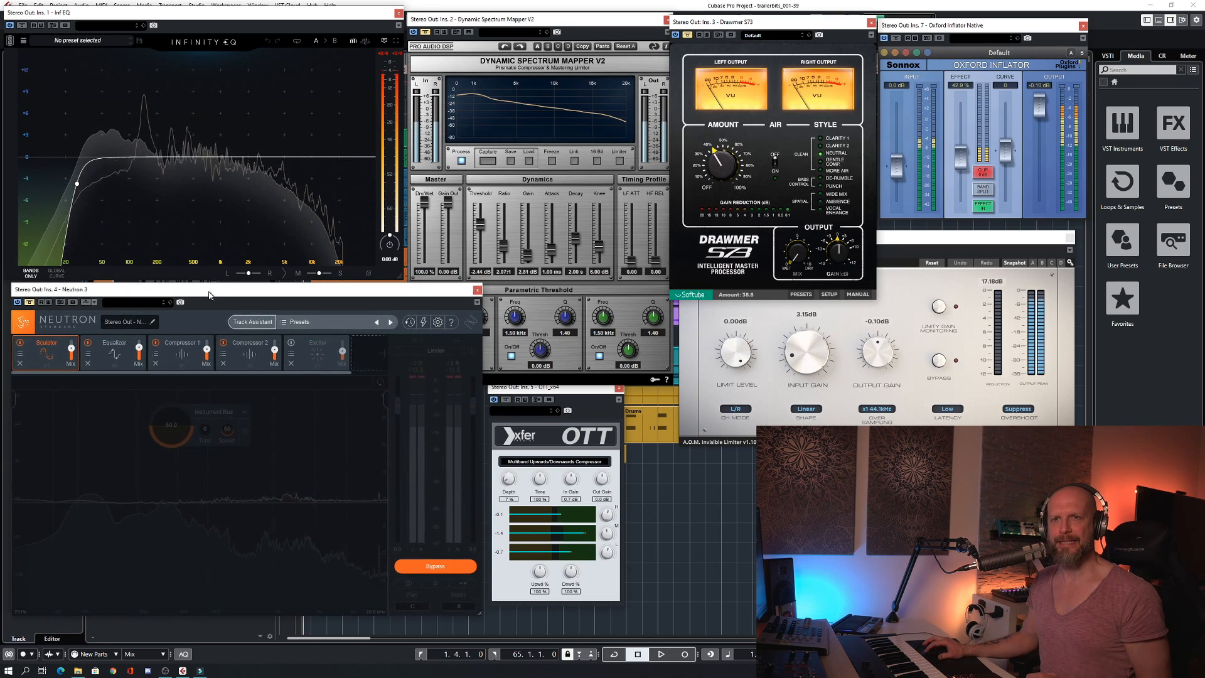
{"action": "left_click", "coordinate": [551, 381]}
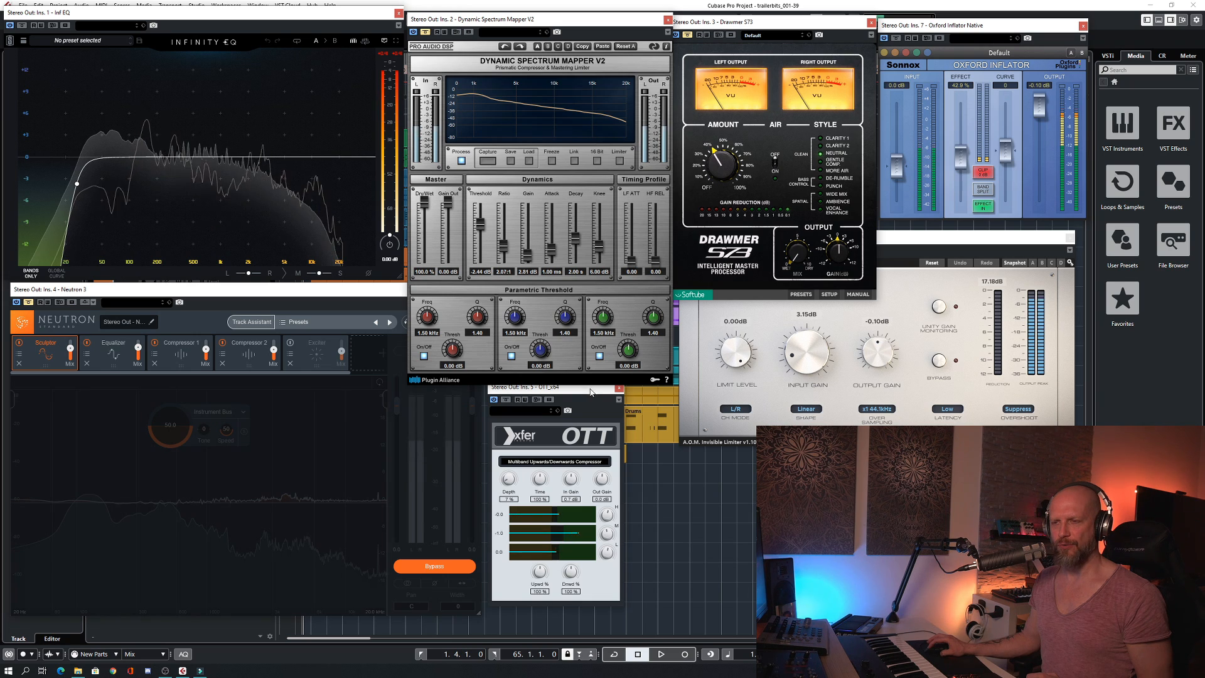
{"action": "left_click_drag", "start_coordinate": [585, 394], "coordinate": [585, 396]}
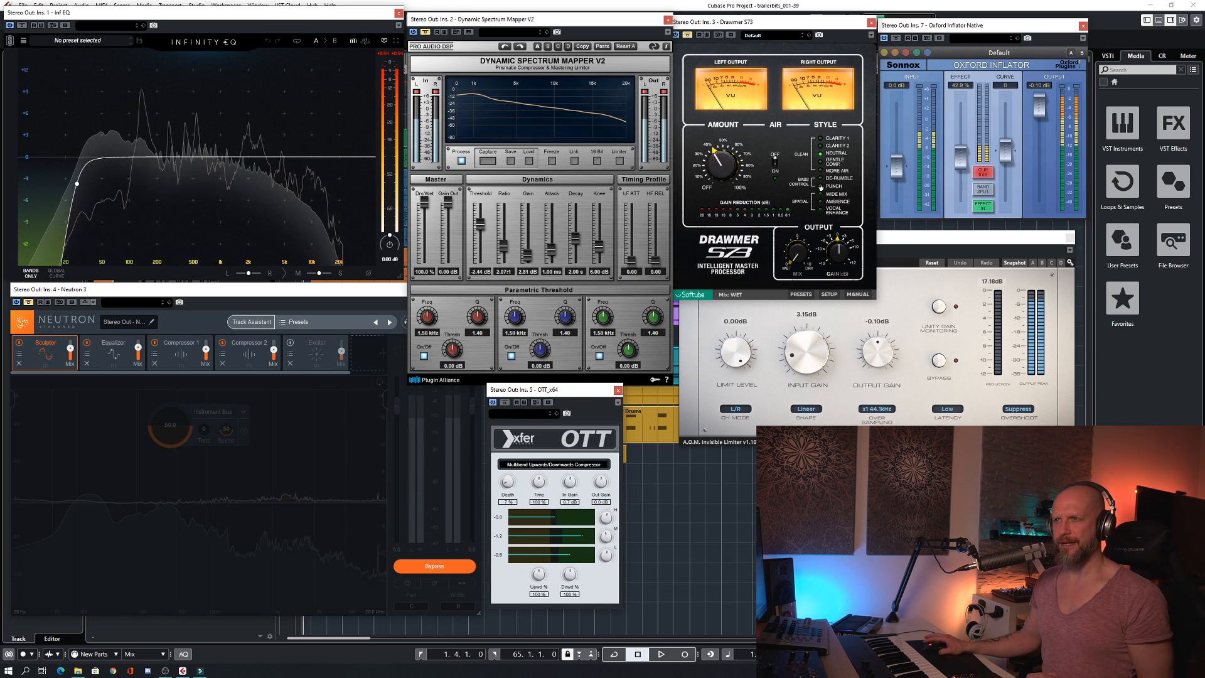
{"action": "left_click_drag", "start_coordinate": [923, 233], "coordinate": [916, 238]}
{"action": "left_click_drag", "start_coordinate": [992, 29], "coordinate": [995, 28]}
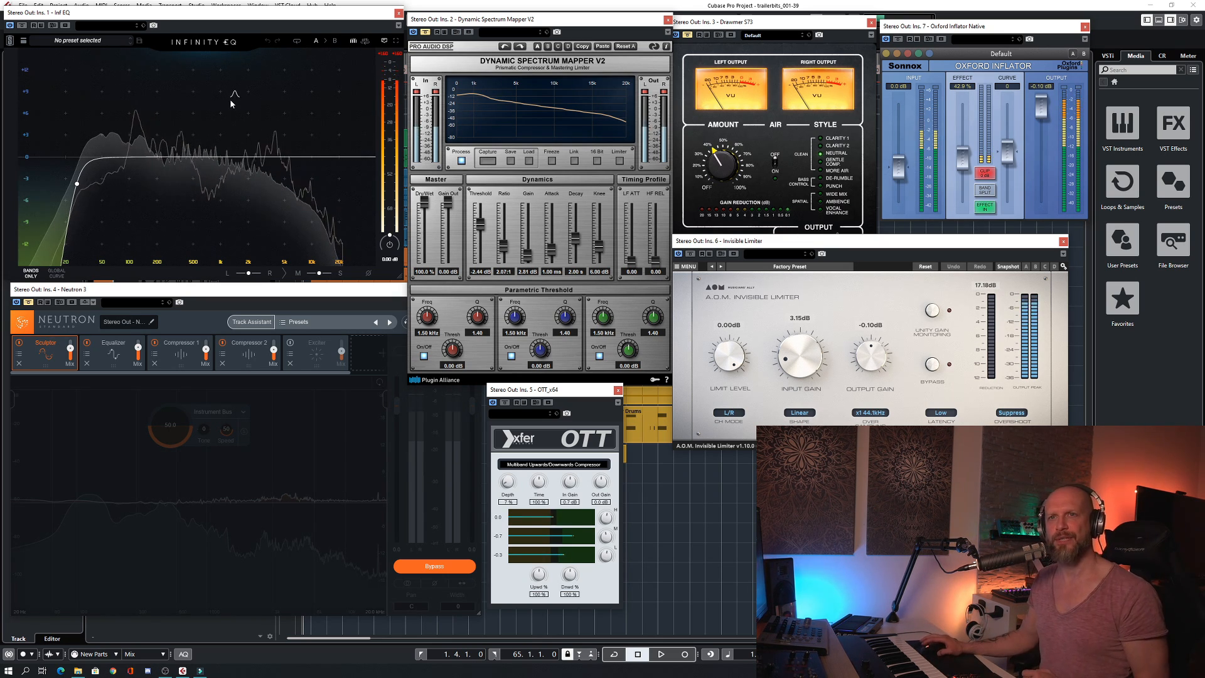
Play the full mix, comparing the Stereo Out Infinity EQ bypassed and active
{"action": "key", "text": "space"}
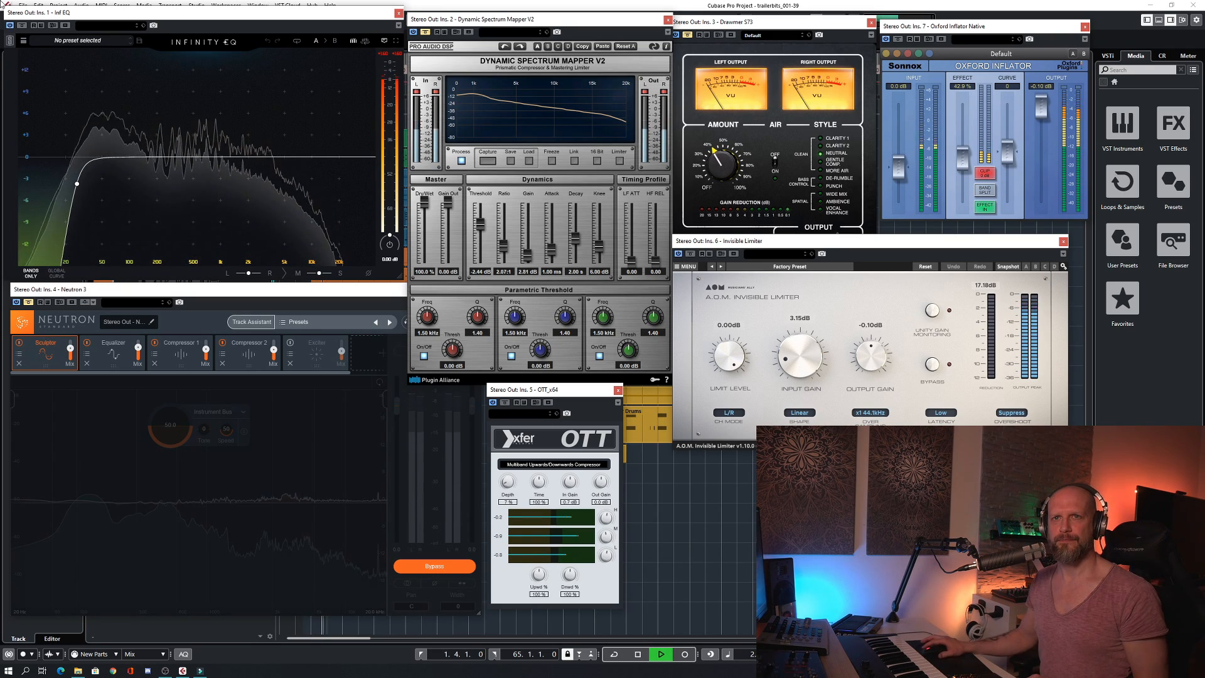
{"action": "left_click", "coordinate": [22, 25]}
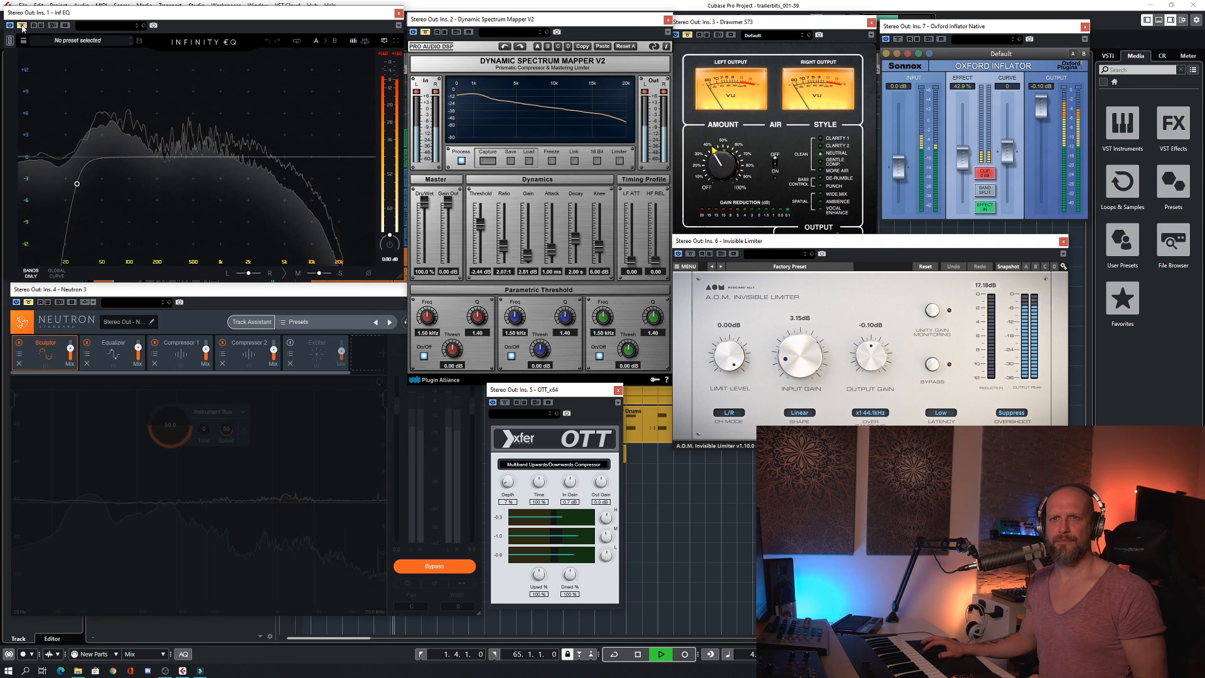
{"action": "left_click", "coordinate": [22, 26]}
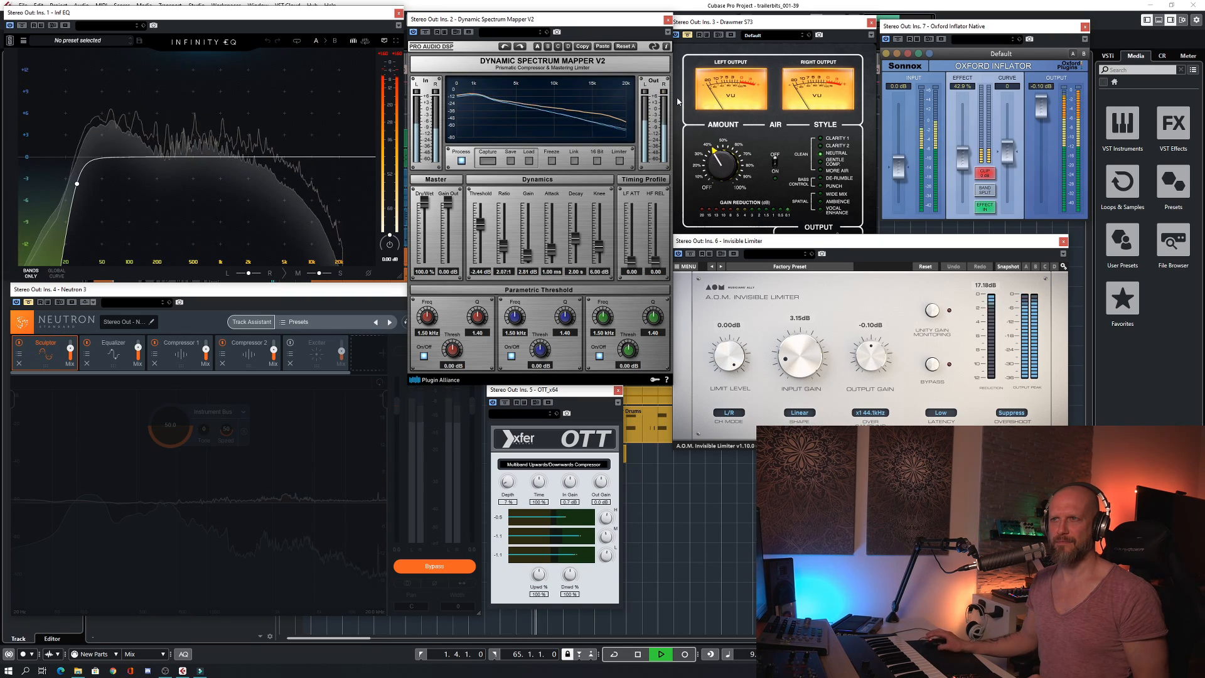
Bring the Drawmer S73 and Neutron 3 inserts to the front and compare the playing mix with Neutron 3 bypassed and active
{"action": "left_click", "coordinate": [726, 25]}
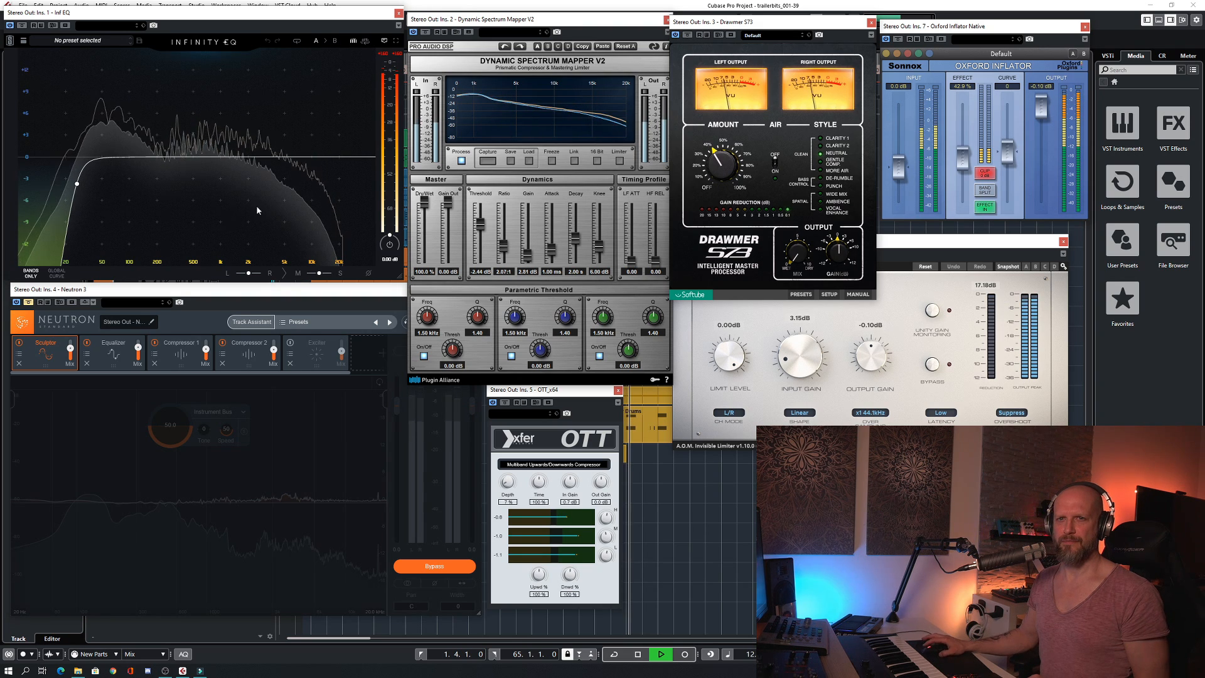
{"action": "left_click", "coordinate": [274, 300]}
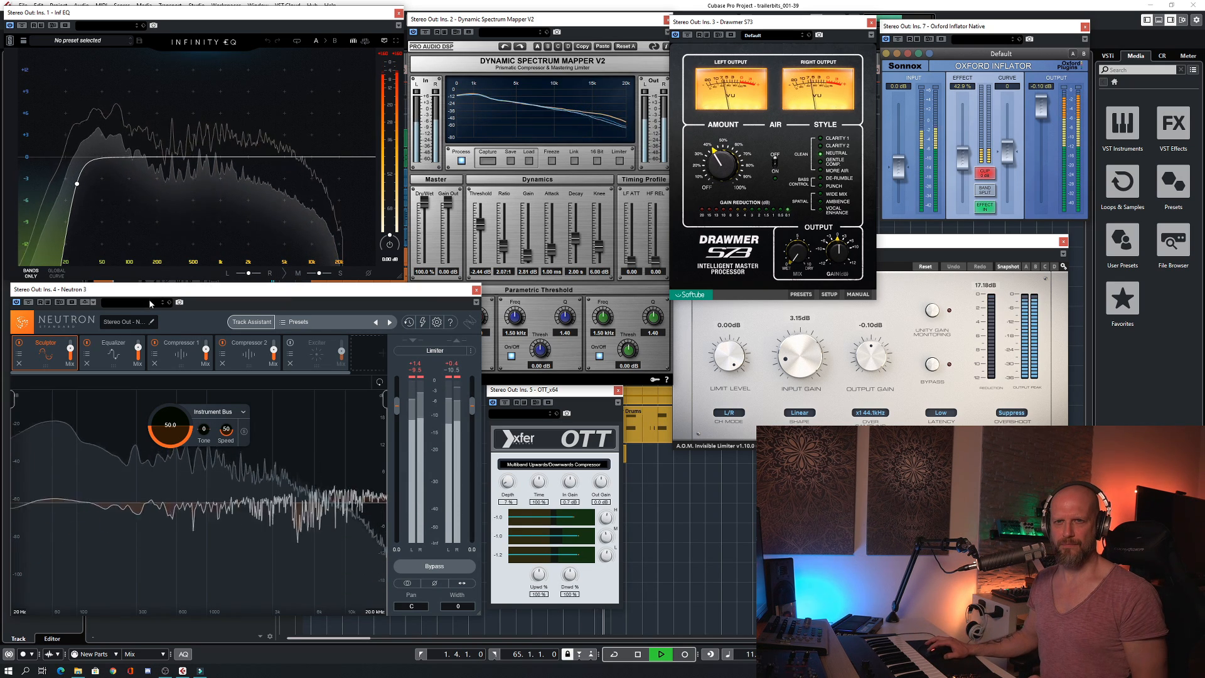
{"action": "left_click", "coordinate": [28, 303]}
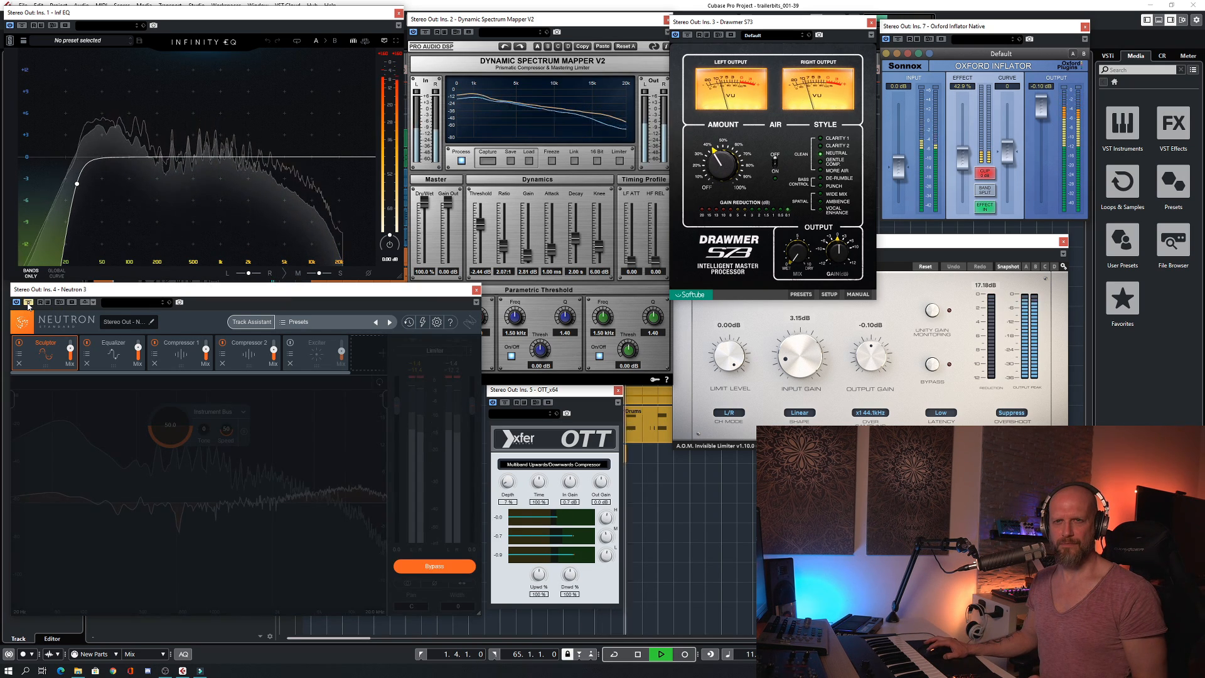
{"action": "left_click", "coordinate": [28, 303]}
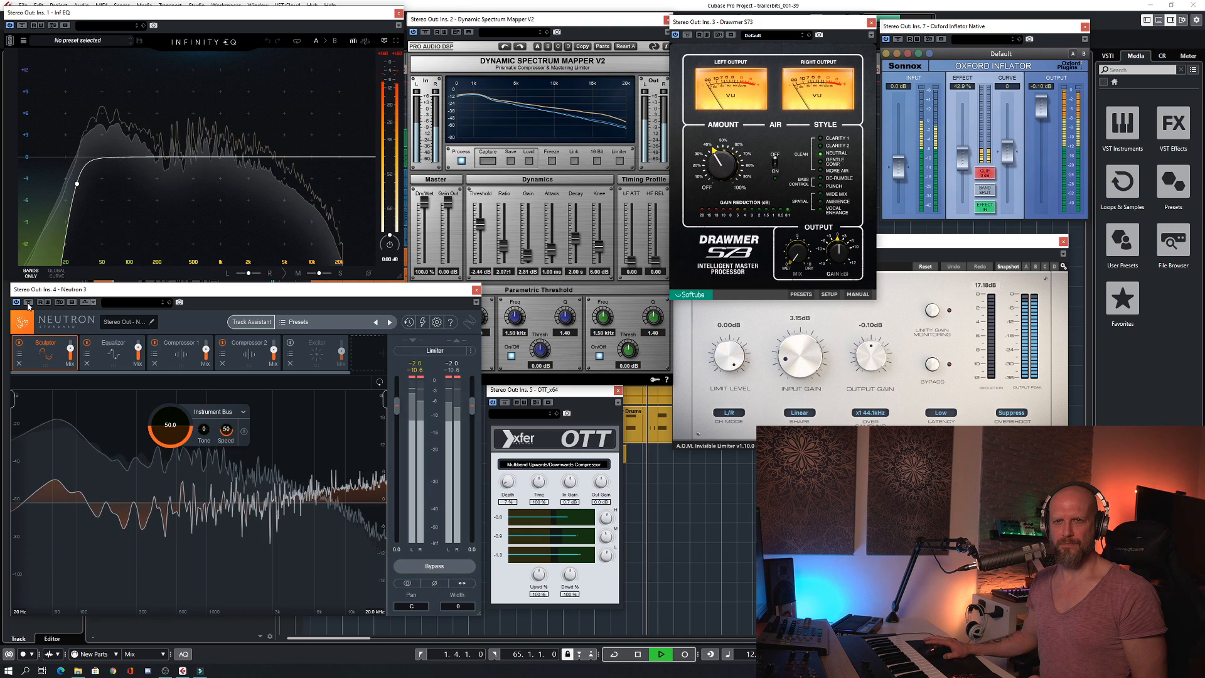
Inspect Neutron 3's Equalizer, Compressor 1 and Compressor 2 modules during playback, and return to the Sculptor
{"action": "left_click", "coordinate": [117, 359]}
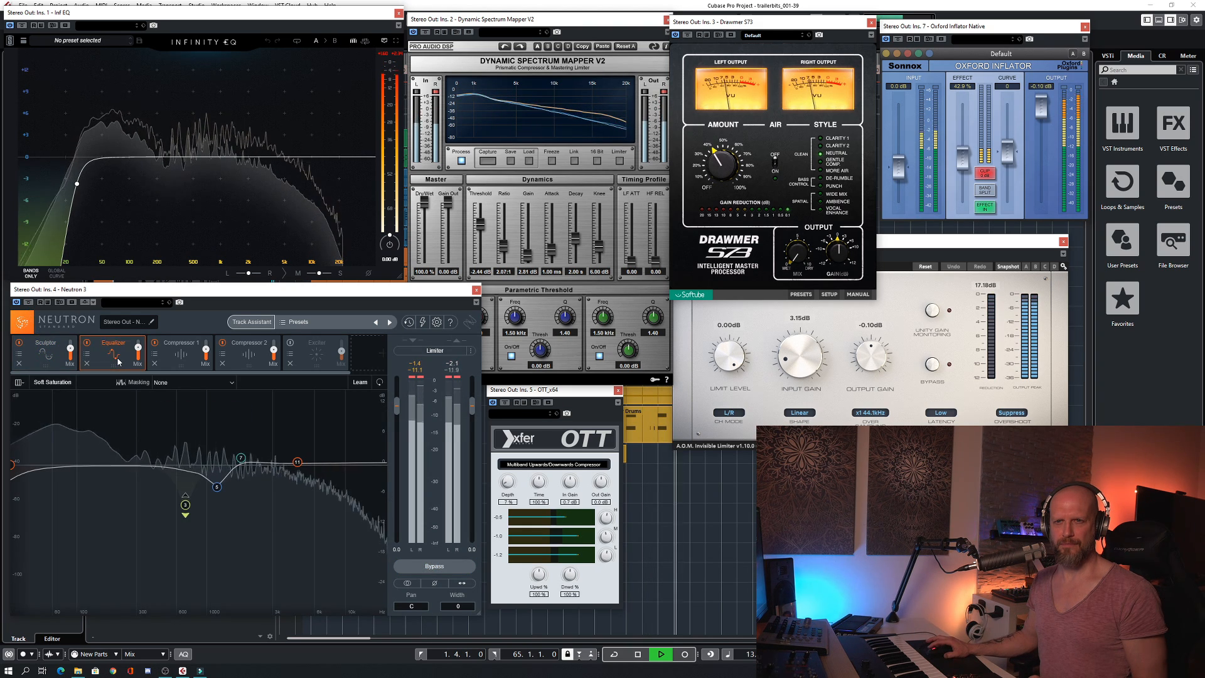
{"action": "left_click", "coordinate": [176, 359]}
{"action": "left_click", "coordinate": [248, 355]}
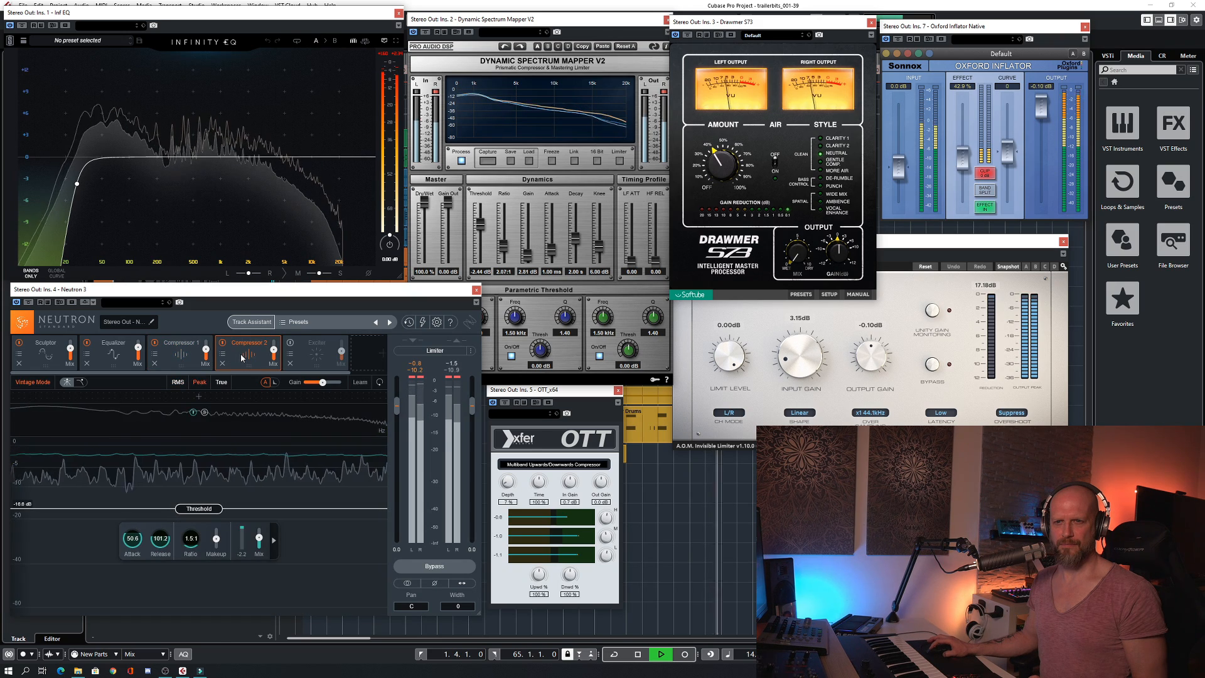
{"action": "left_click", "coordinate": [43, 358]}
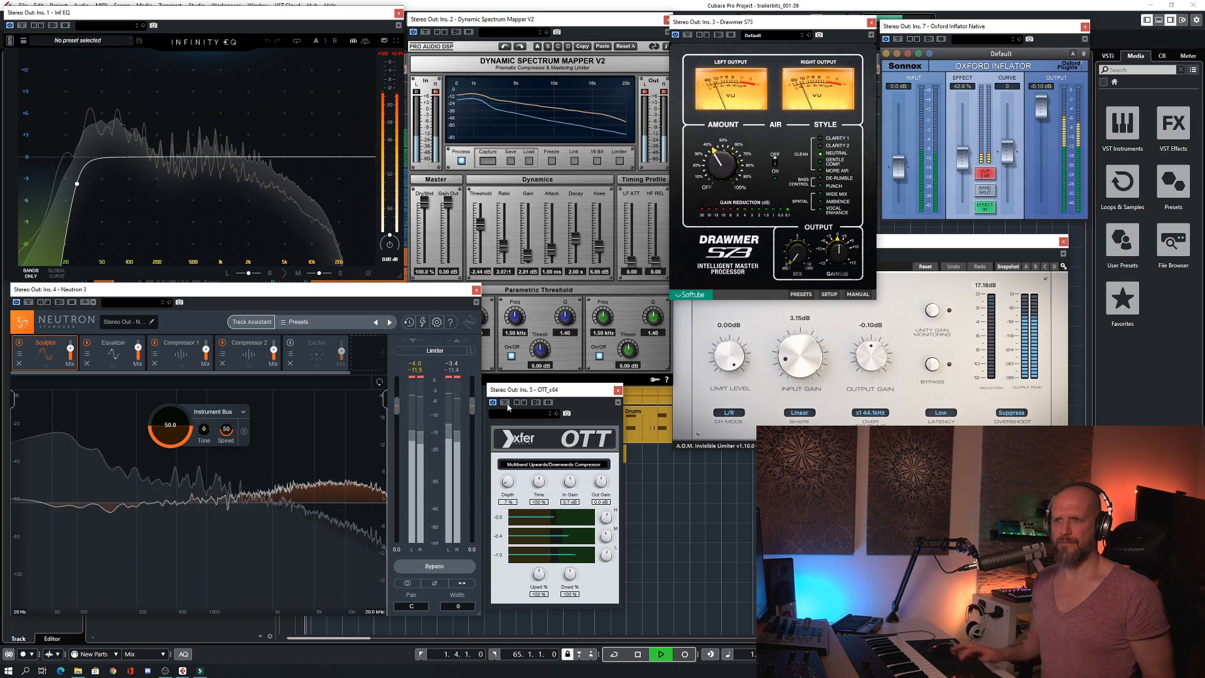
Compare the playing mix with the Invisible Limiter and the Oxford Inflator each bypassed and active
{"action": "left_click", "coordinate": [898, 246]}
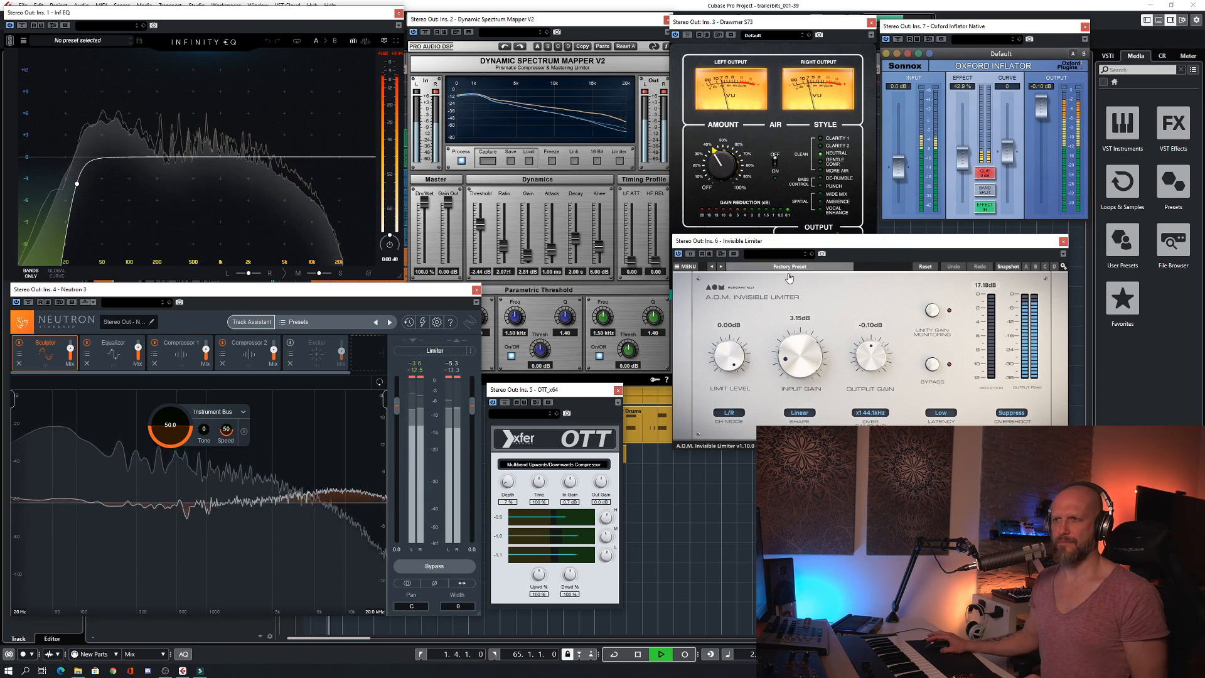
{"action": "left_click", "coordinate": [690, 254]}
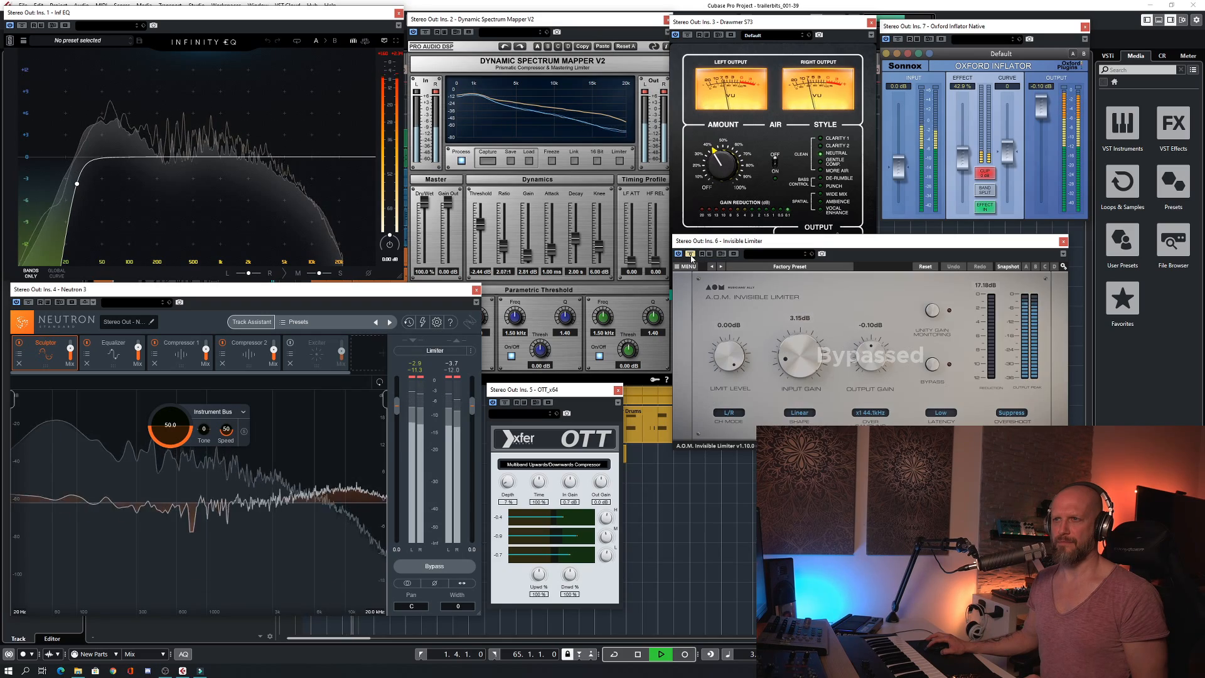
{"action": "left_click", "coordinate": [690, 255]}
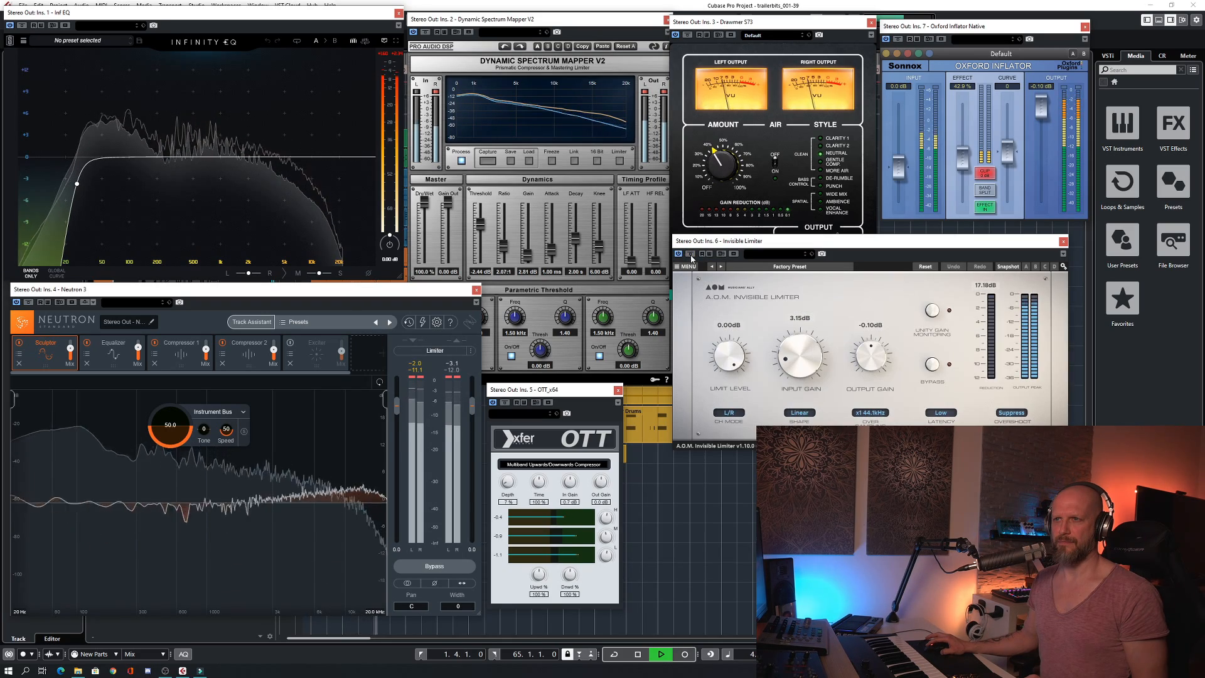
{"action": "left_click", "coordinate": [900, 40]}
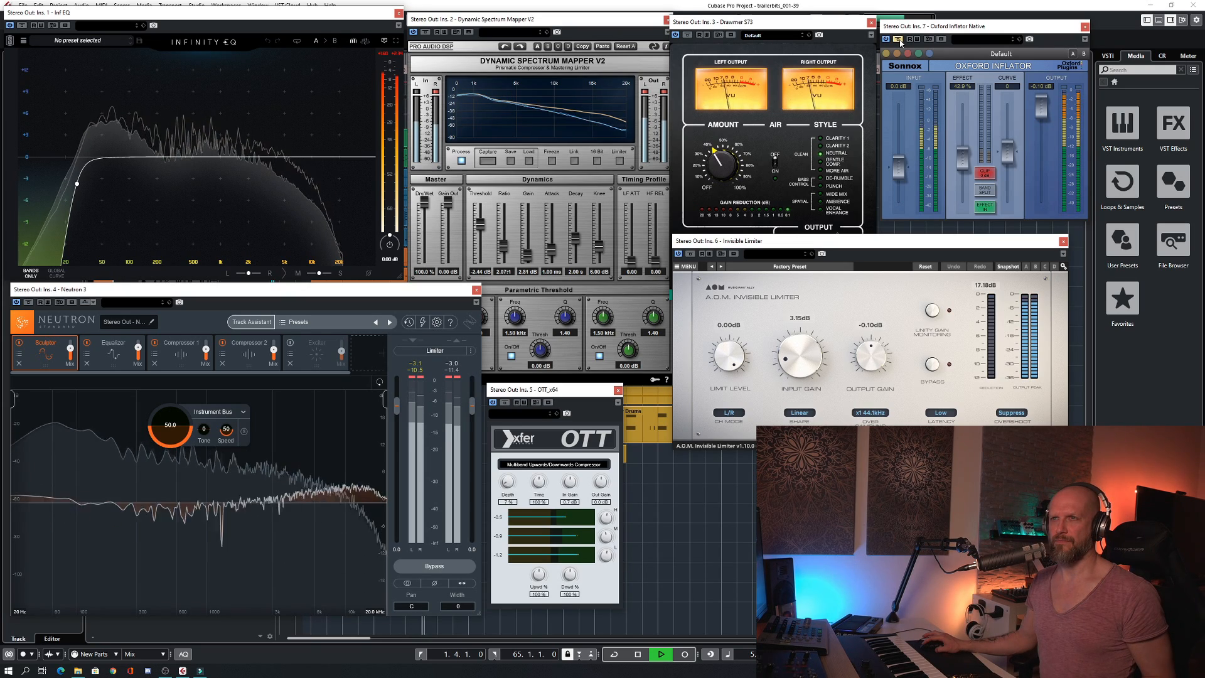
{"action": "left_click", "coordinate": [900, 41]}
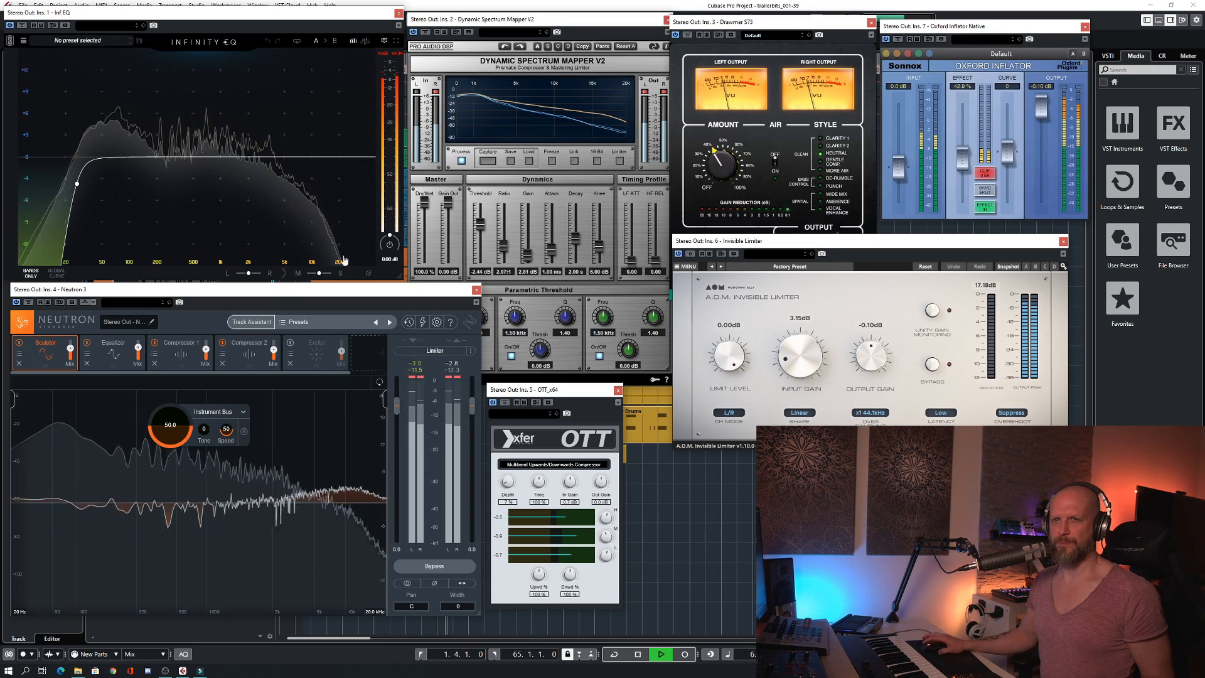
Stop playback and bypass the Neutron 3, Dynamic Spectrum Mapper V2 and Drawmer S73 inserts on Stereo Out
{"action": "key", "text": "space"}
{"action": "left_click", "coordinate": [28, 303]}
{"action": "left_click", "coordinate": [425, 32]}
{"action": "left_click", "coordinate": [688, 35]}
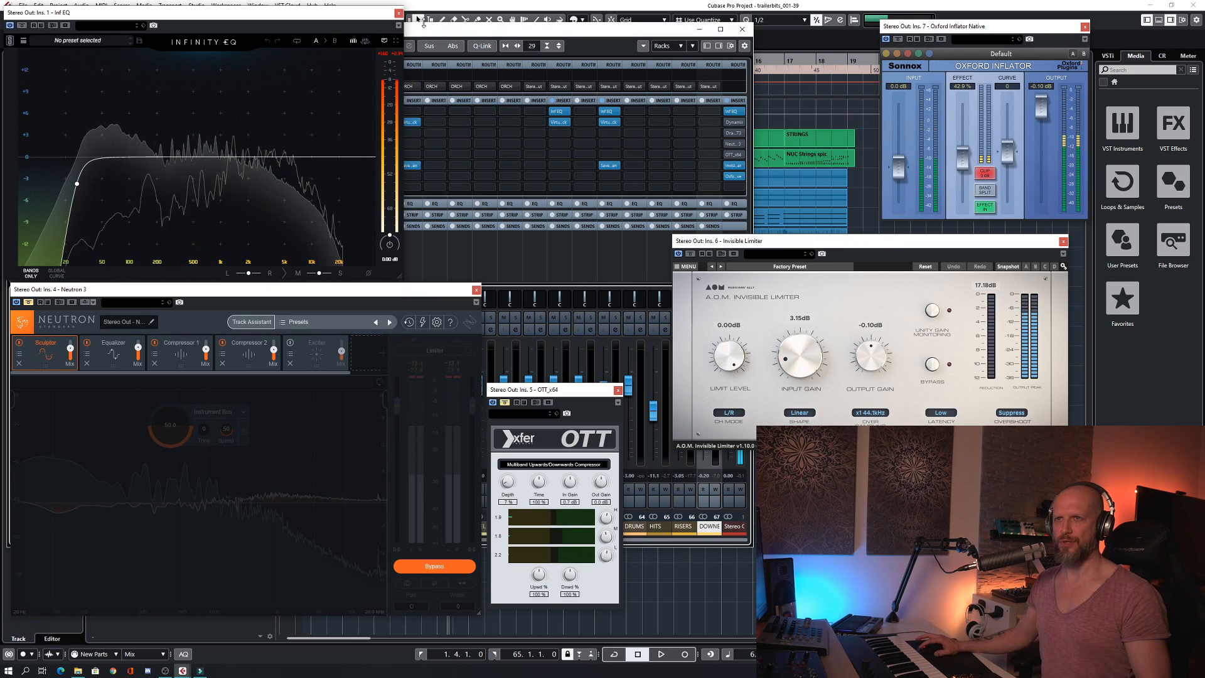
Close the remaining Stereo Out insert windows: Infinity EQ, Invisible Limiter, Oxford Inflator, Neutron 3 and OTT
{"action": "left_click", "coordinate": [397, 13]}
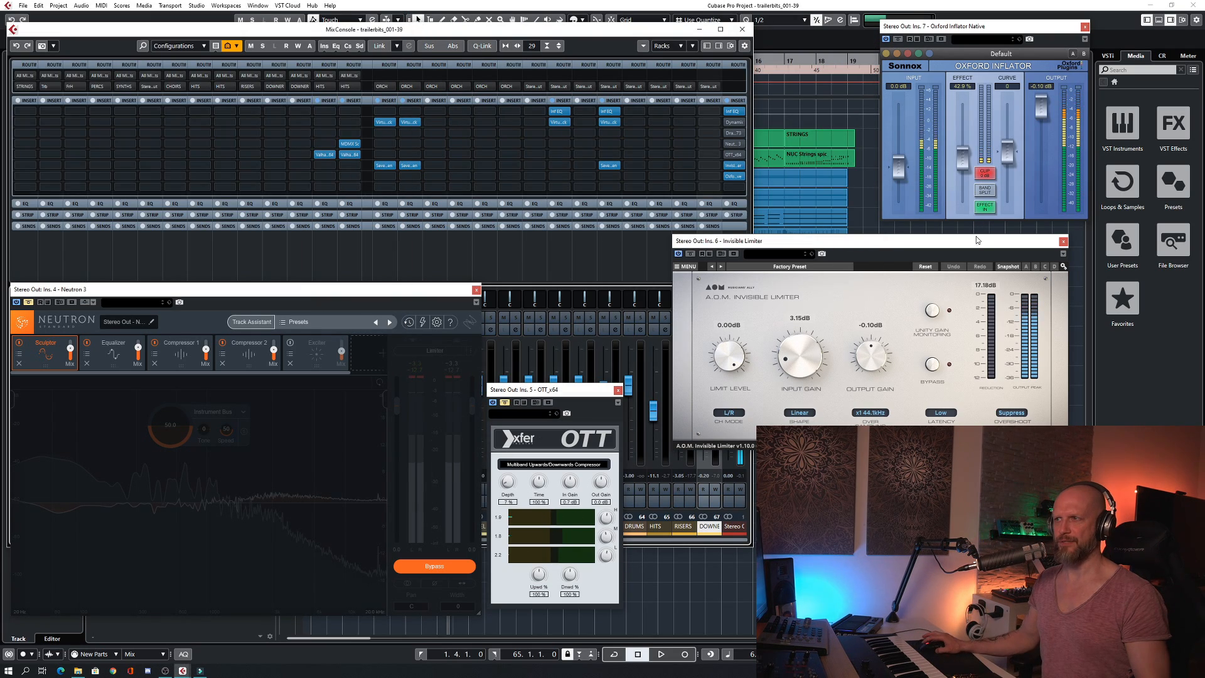
{"action": "left_click", "coordinate": [1063, 241]}
{"action": "left_click", "coordinate": [1085, 27]}
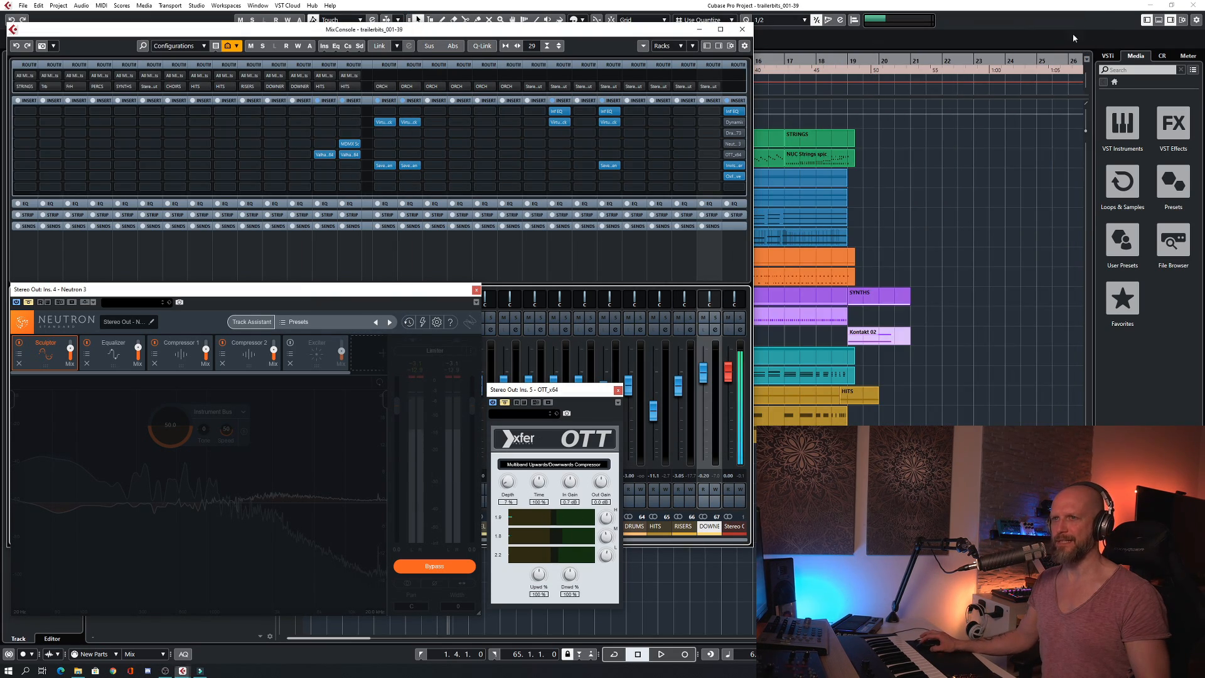
{"action": "left_click", "coordinate": [477, 290]}
{"action": "left_click", "coordinate": [618, 390]}
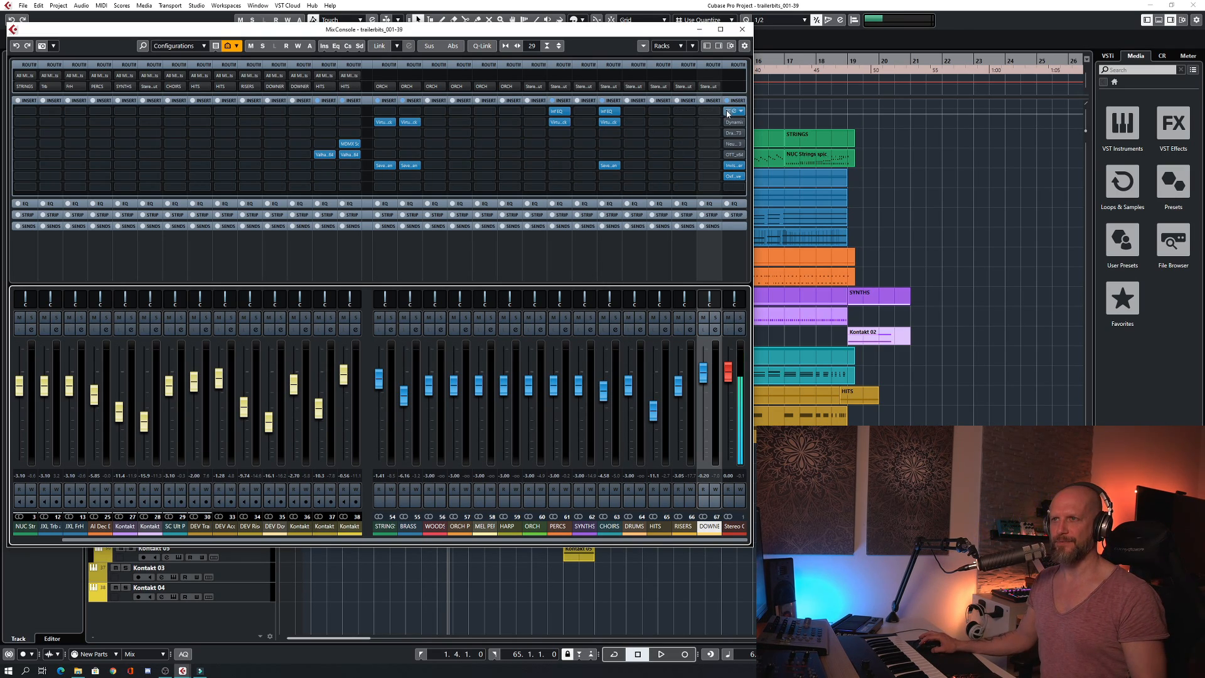
Bypass the remaining Stereo Out inserts, start playback, and reactivate the inserts one after another in chain order while listening
{"action": "left_click", "coordinate": [727, 166]}
{"action": "key", "text": "space"}
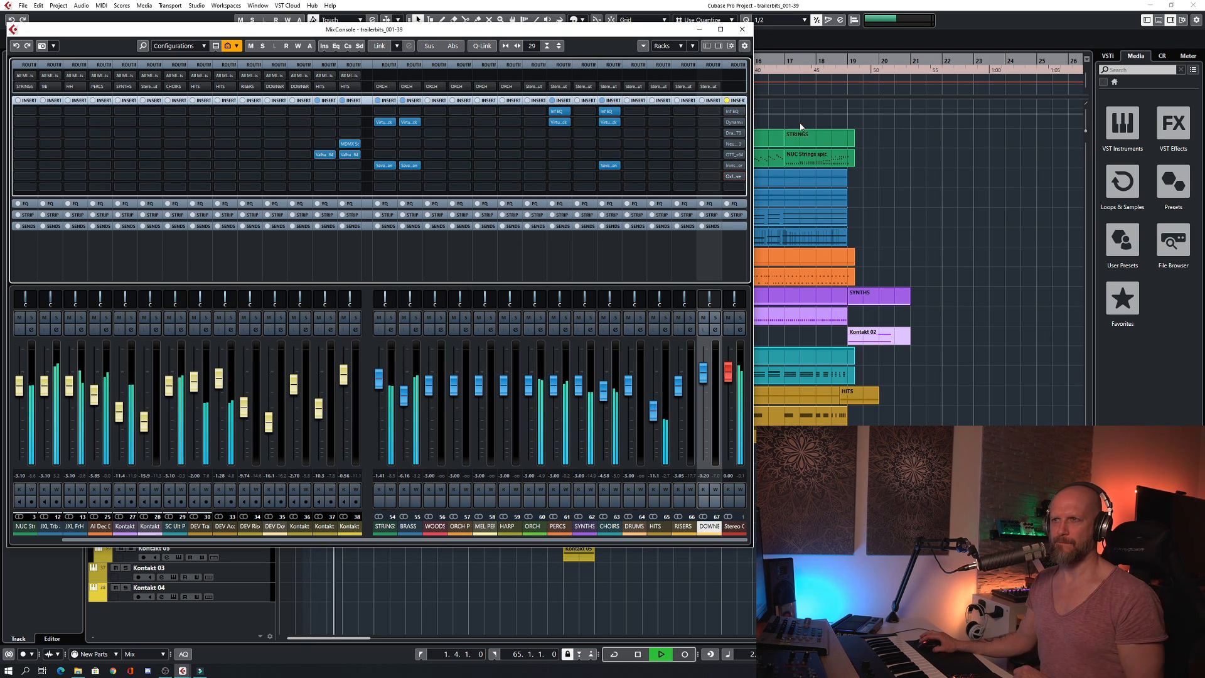
{"action": "left_click", "coordinate": [728, 112]}
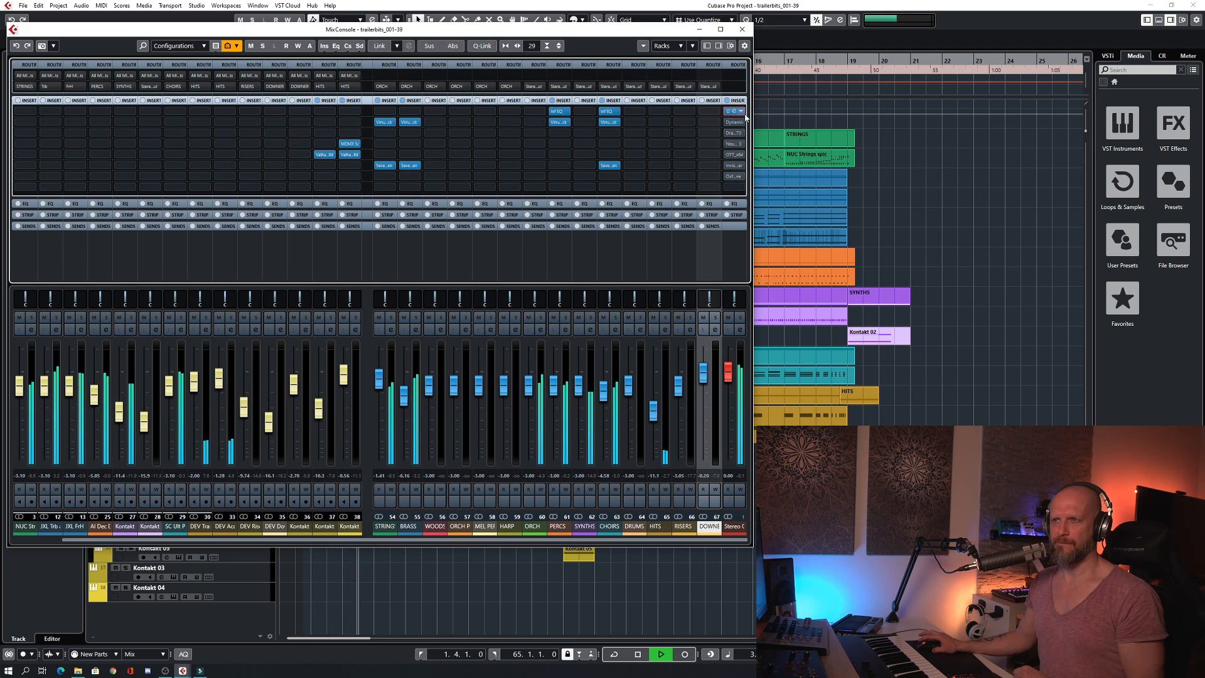
{"action": "left_click", "coordinate": [733, 122]}
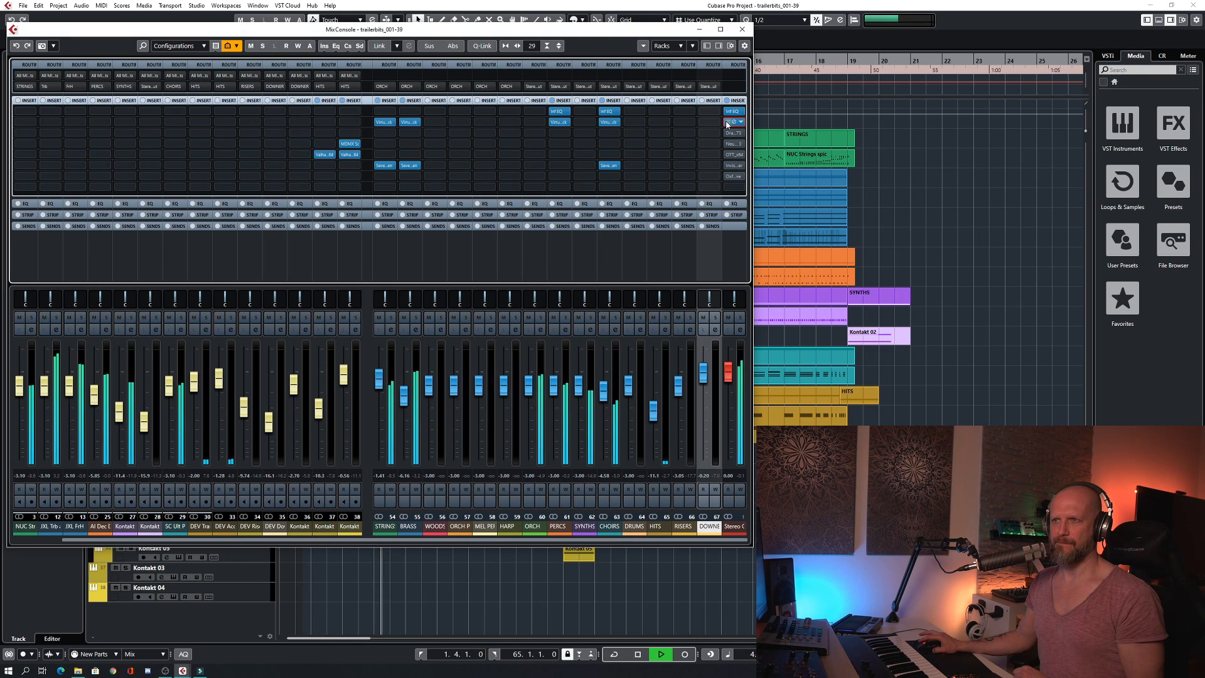
{"action": "left_click", "coordinate": [733, 133]}
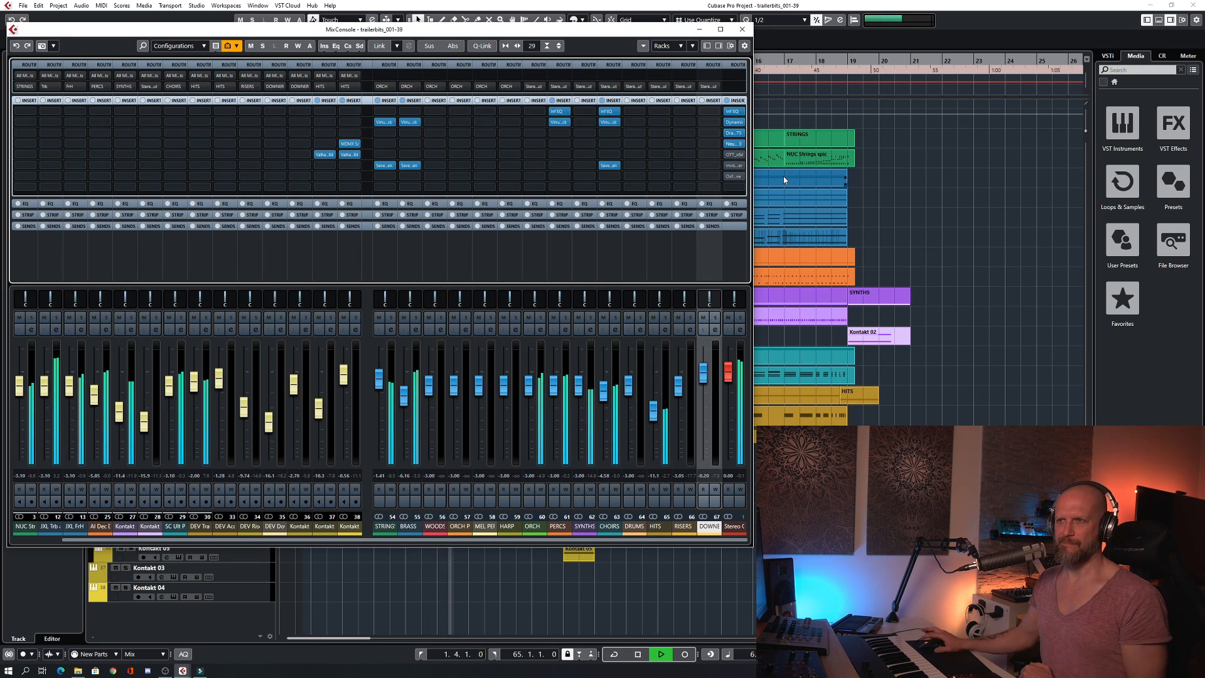
{"action": "left_click", "coordinate": [728, 156]}
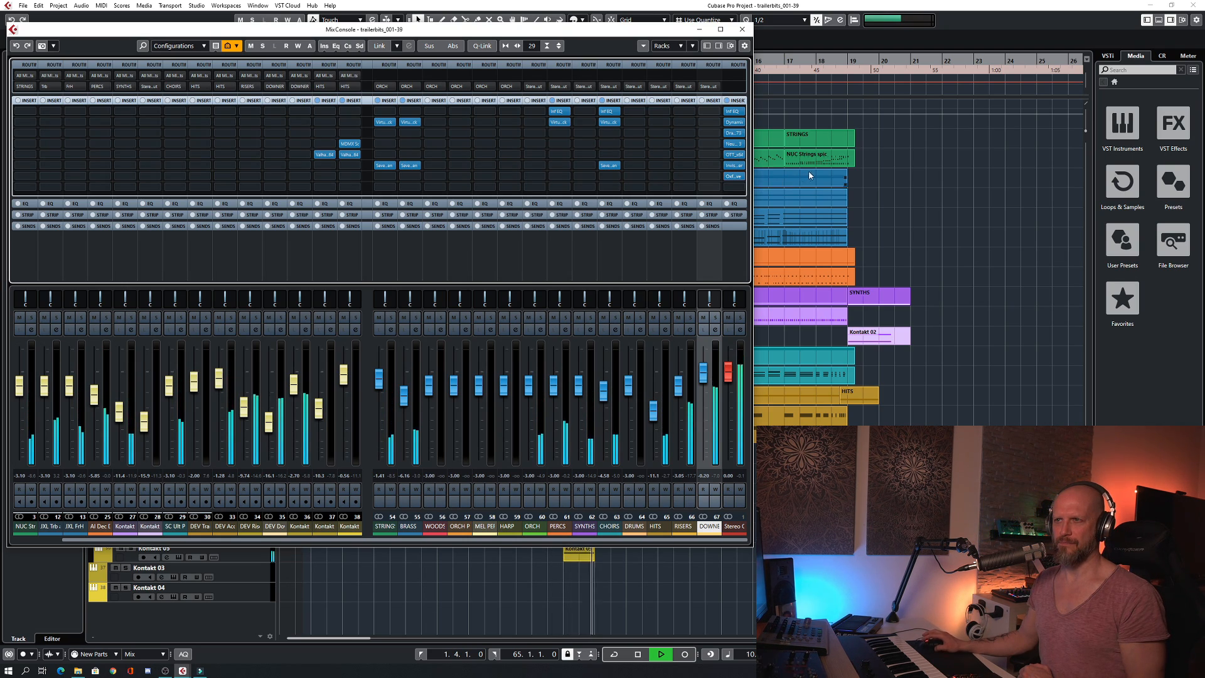
Compare the mix with OTT, Invisible Limiter and Oxford Inflator bypassed and active on Stereo Out, then close the MixConsole and stop playback
{"action": "left_click", "coordinate": [727, 177]}
{"action": "left_click", "coordinate": [728, 165]}
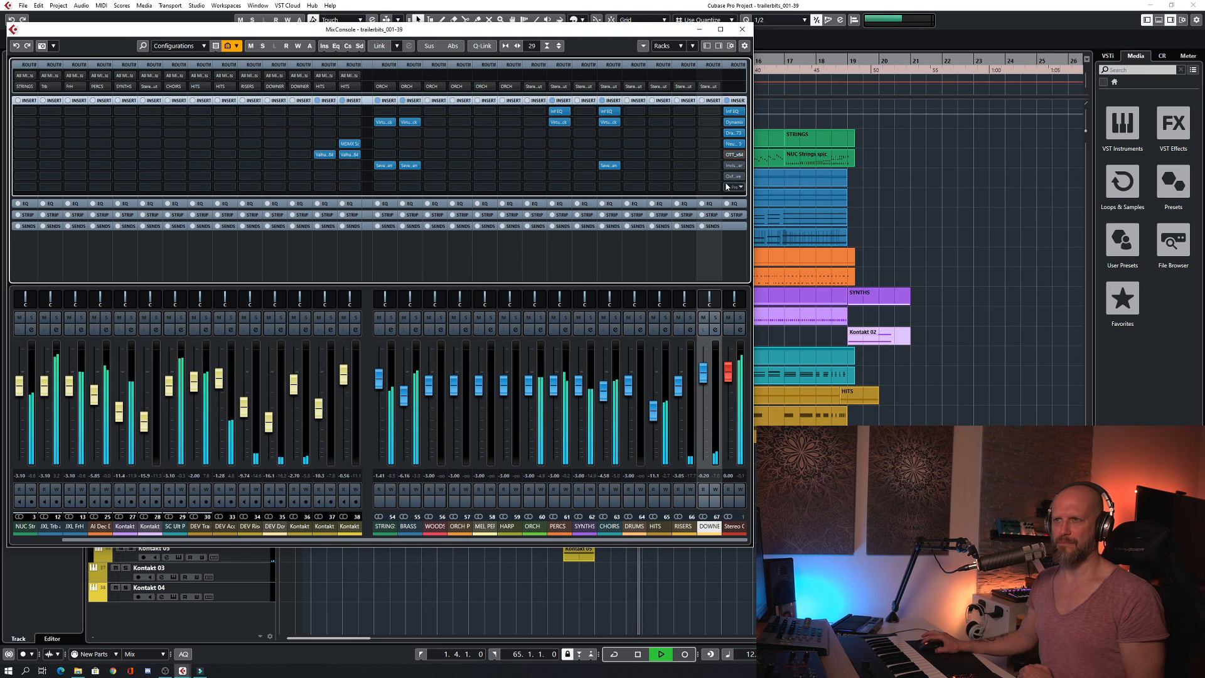
{"action": "left_click", "coordinate": [728, 155]}
{"action": "left_click", "coordinate": [728, 166]}
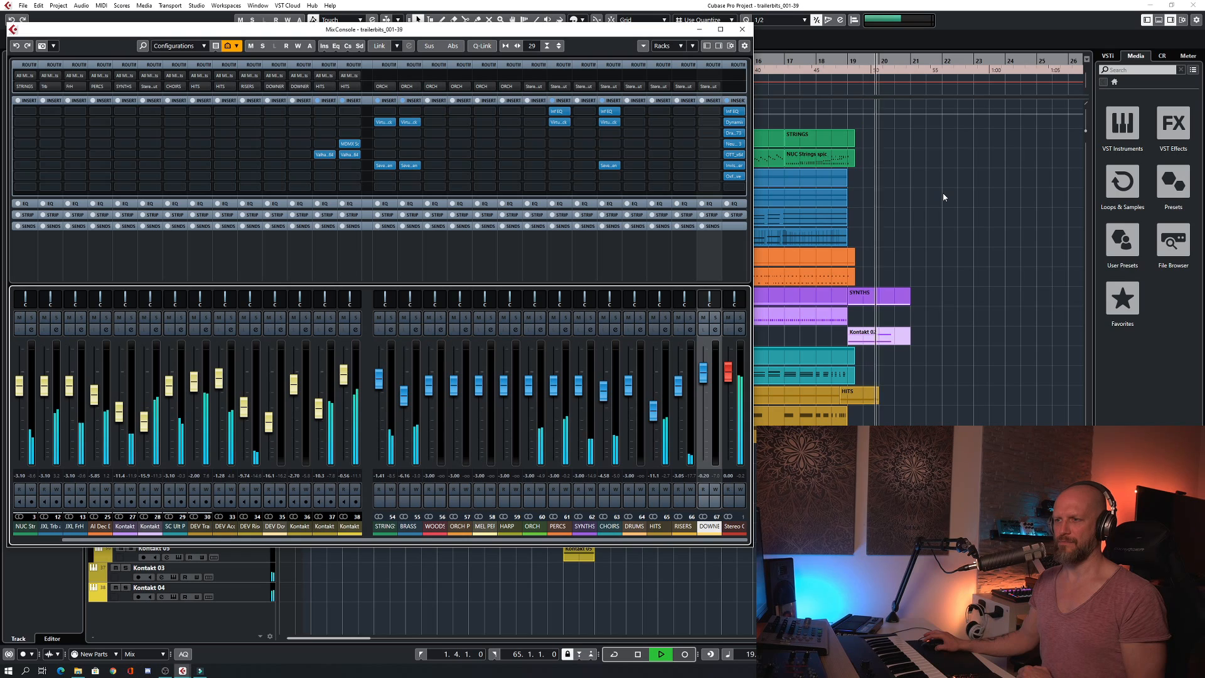
{"action": "left_click", "coordinate": [742, 29]}
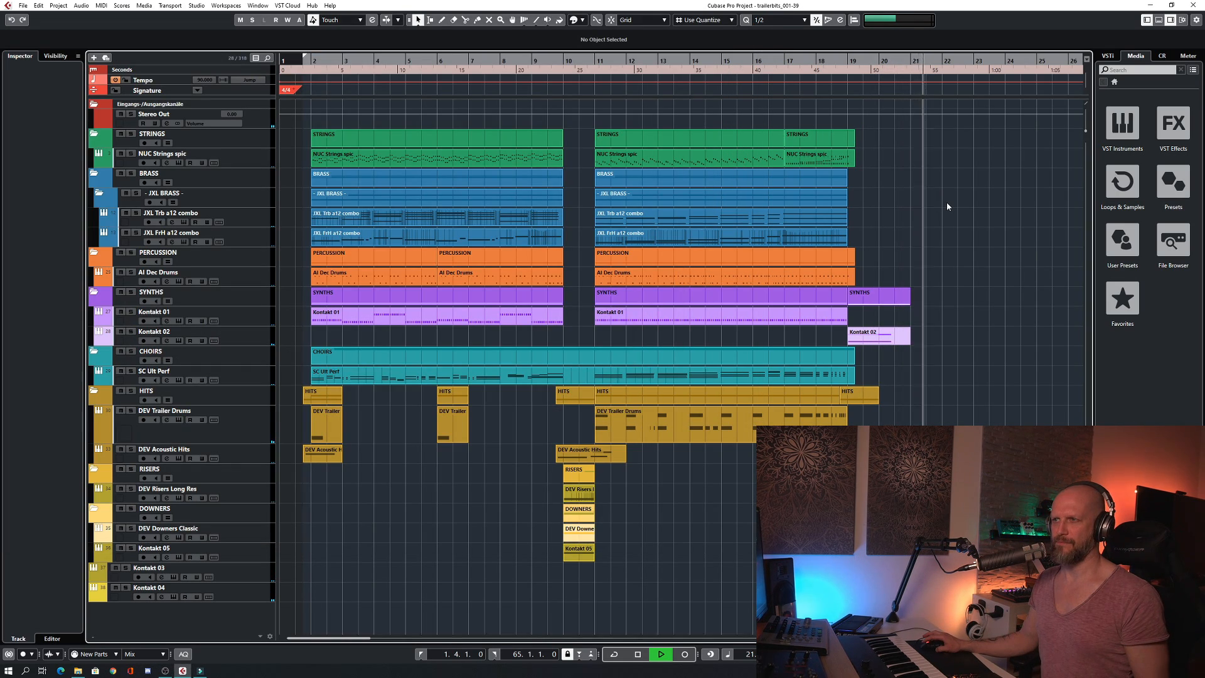
{"action": "key", "text": "space"}
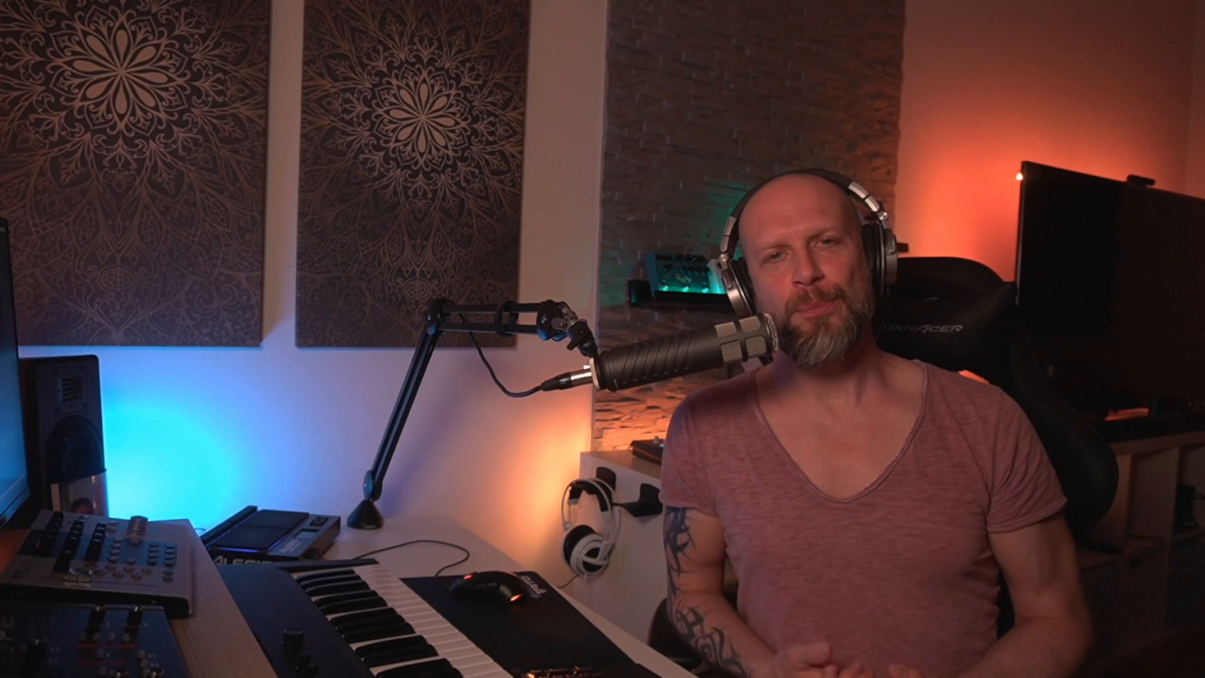